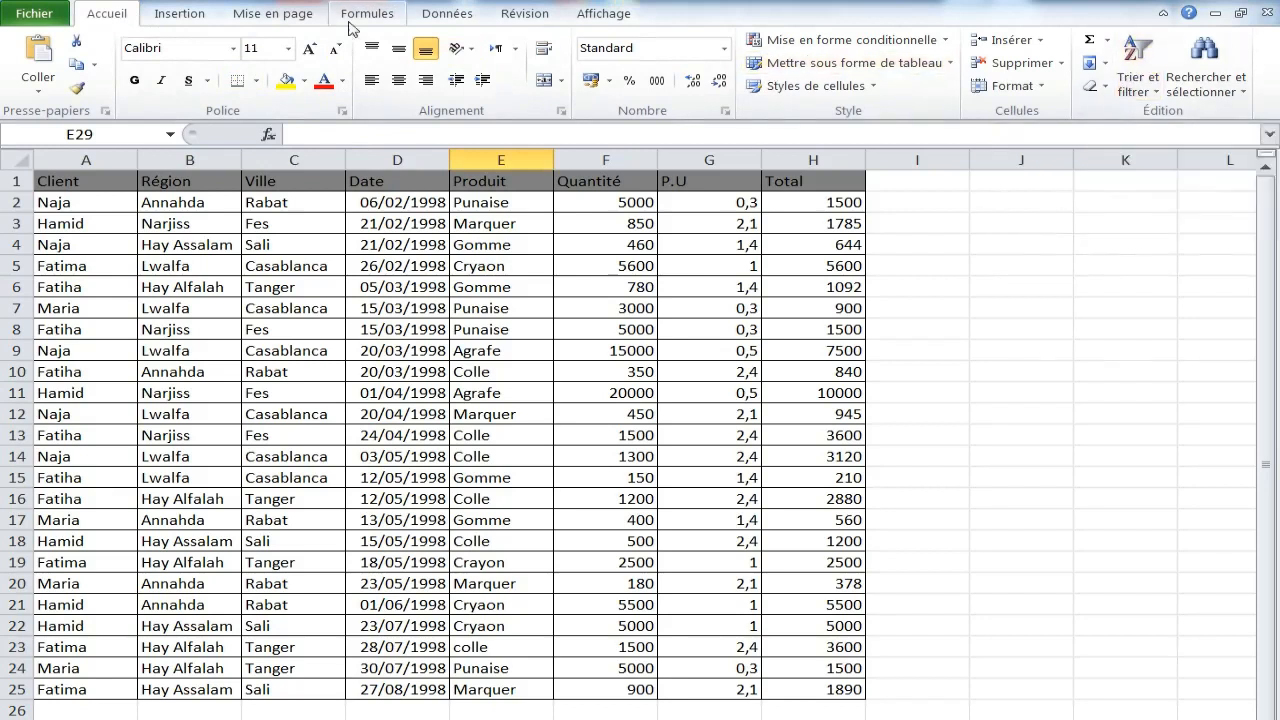
Step: Turn on automatic filtering for the header row A1:H1 of the sales table
click(446, 14)
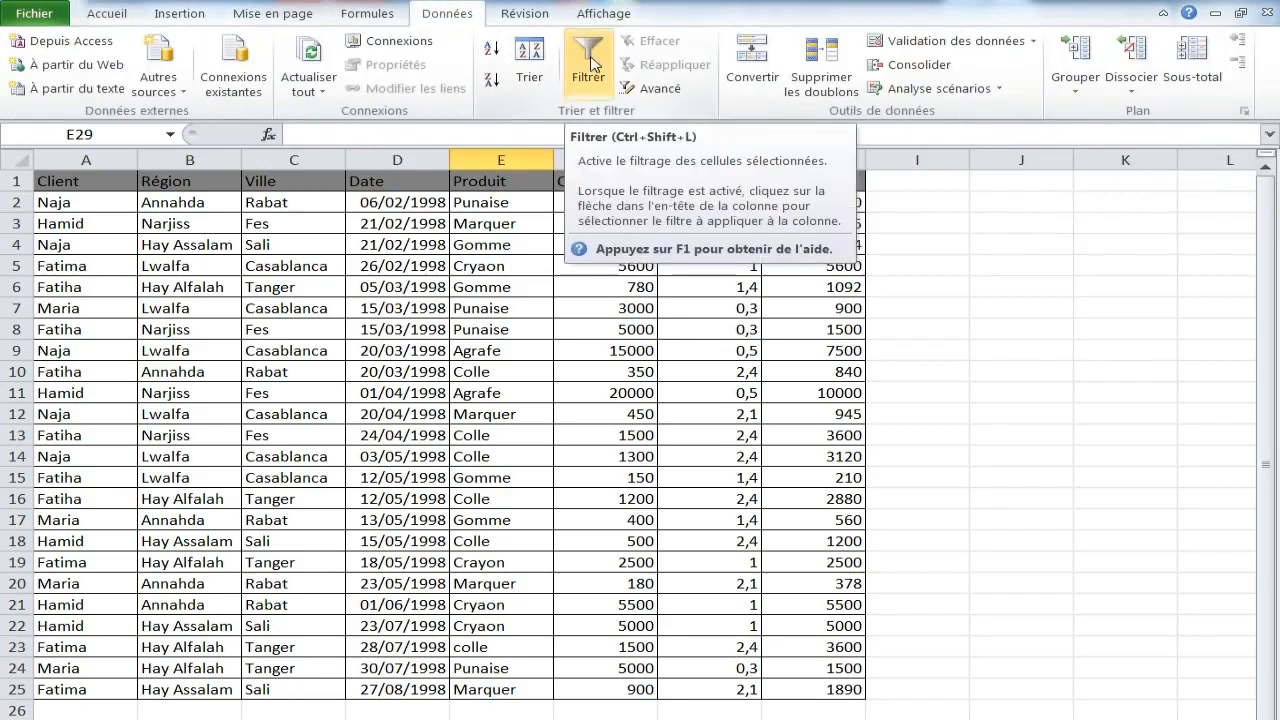
drag(48, 180, 826, 181)
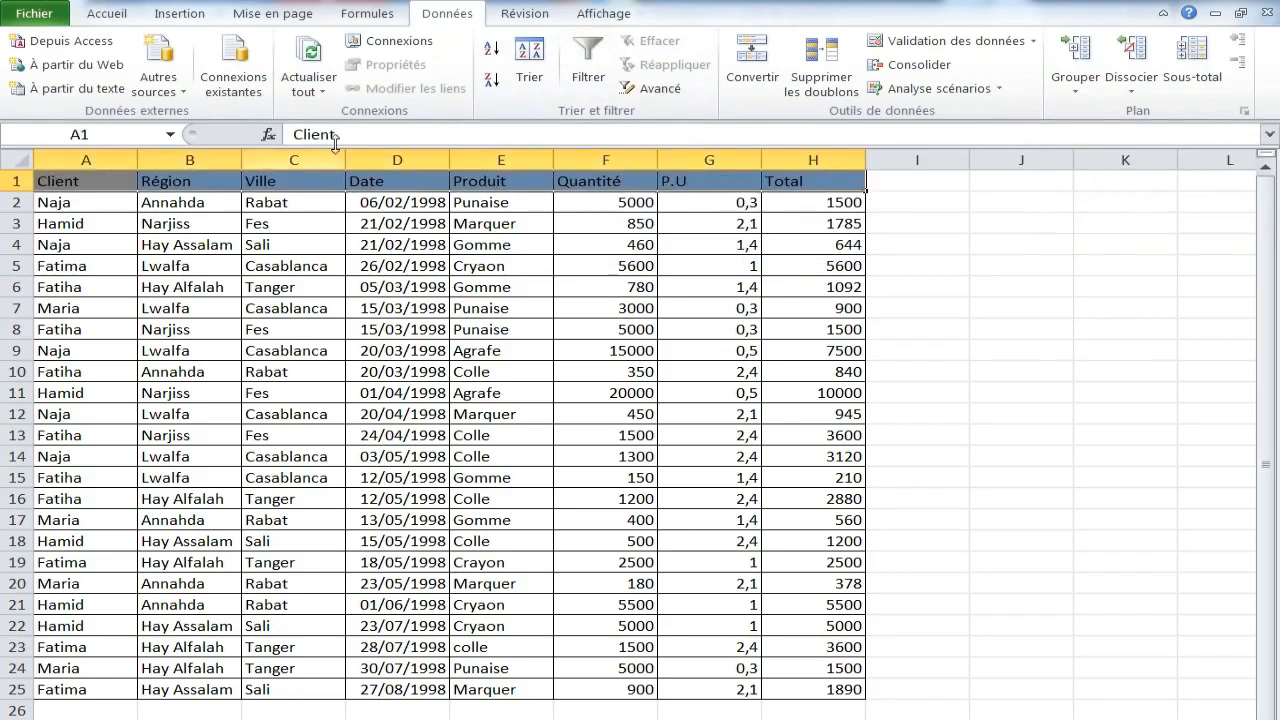
click(588, 66)
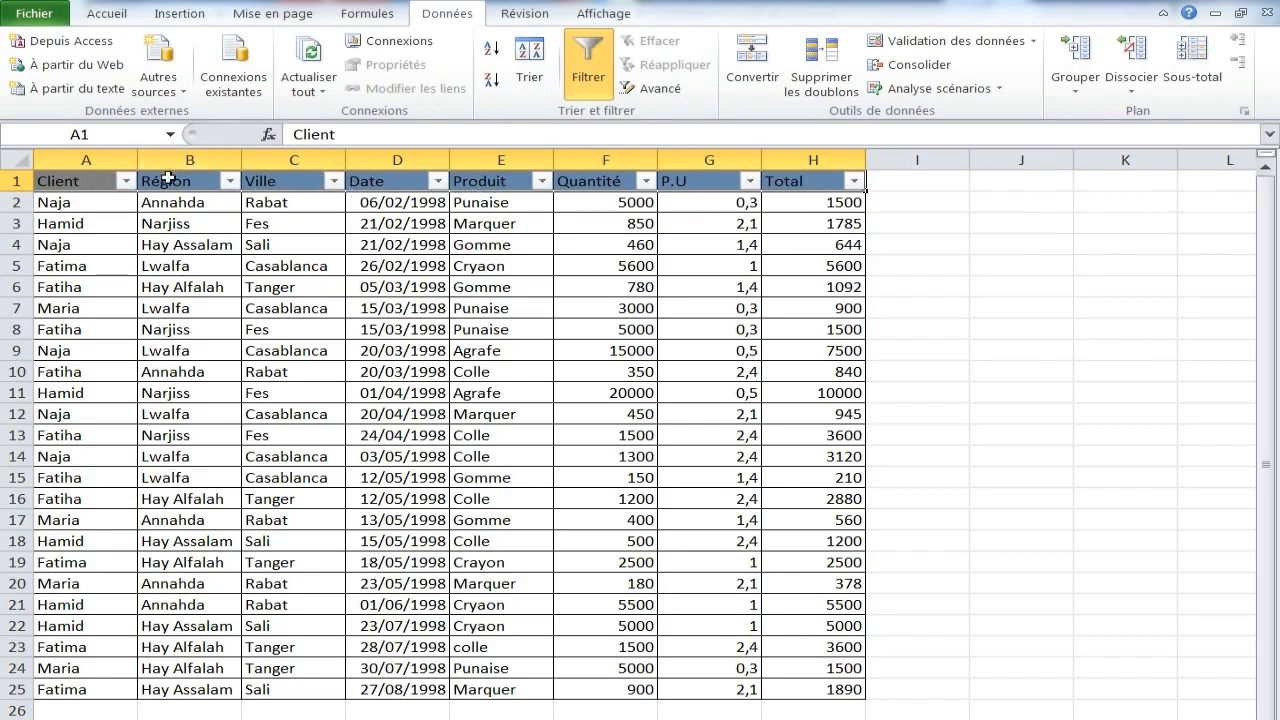
Step: Filter the Ville column to show only the Casablanca rows and clear that filter again
click(277, 181)
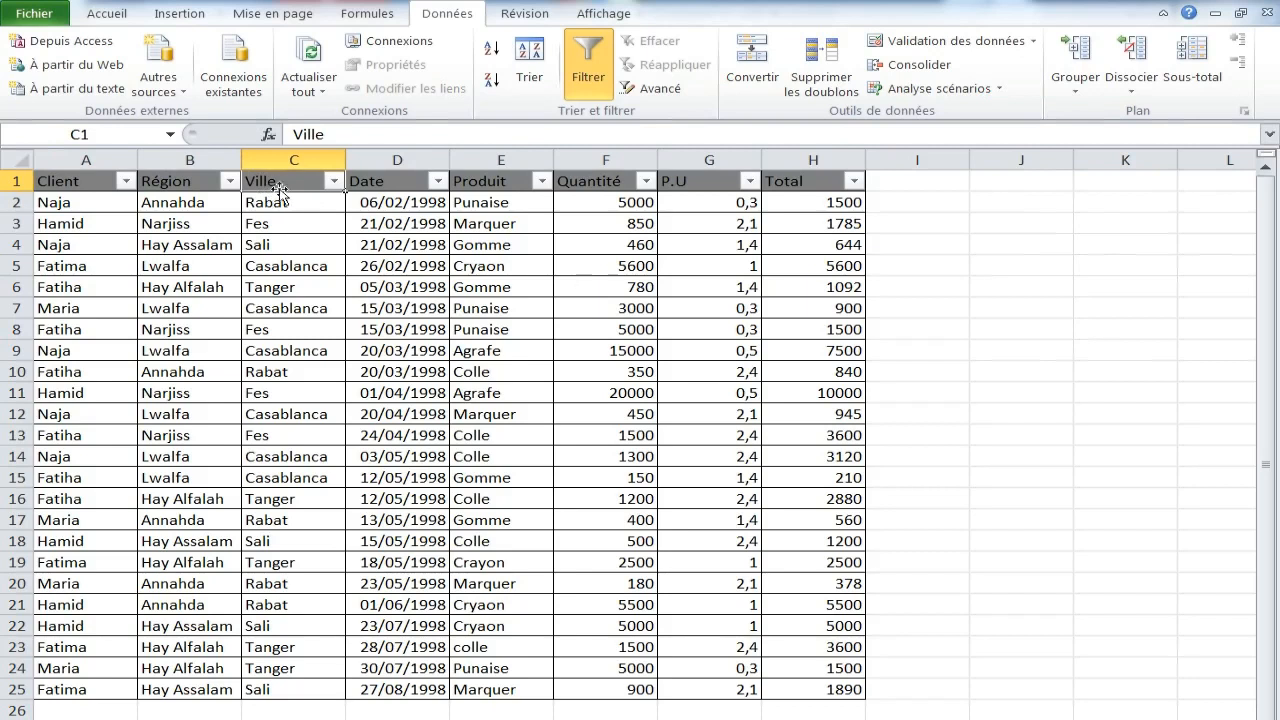
click(334, 181)
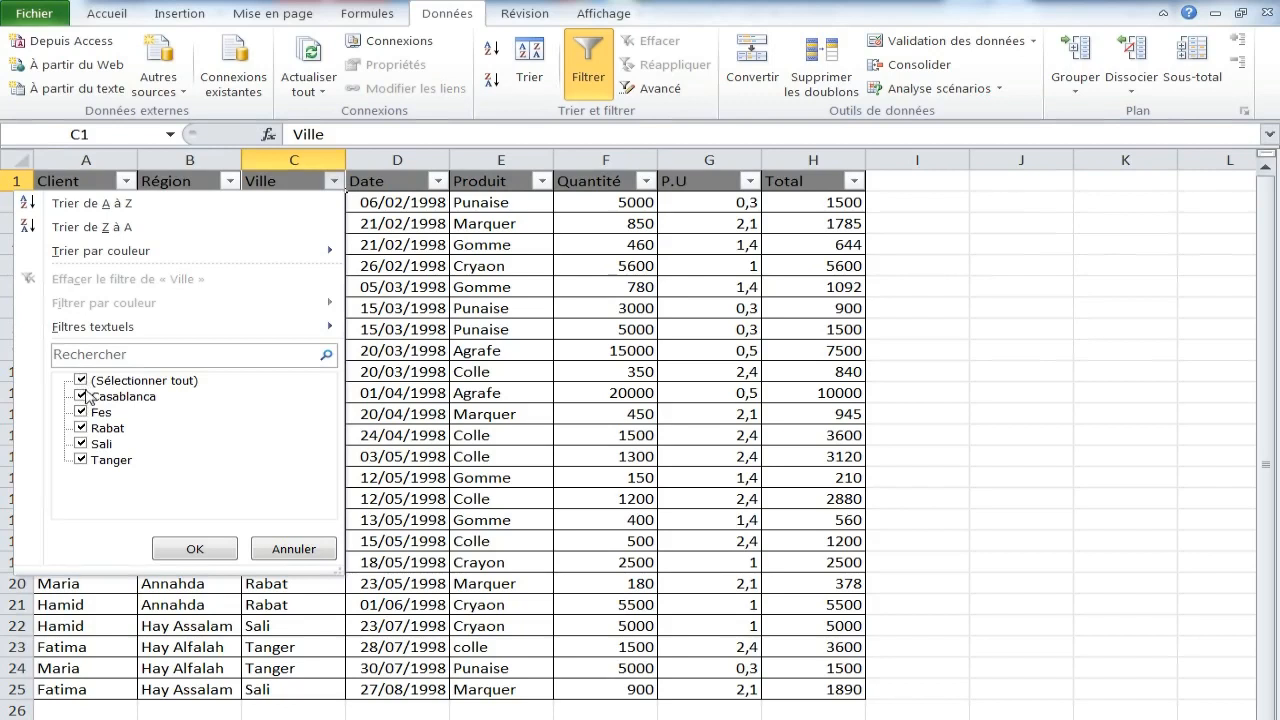
click(86, 385)
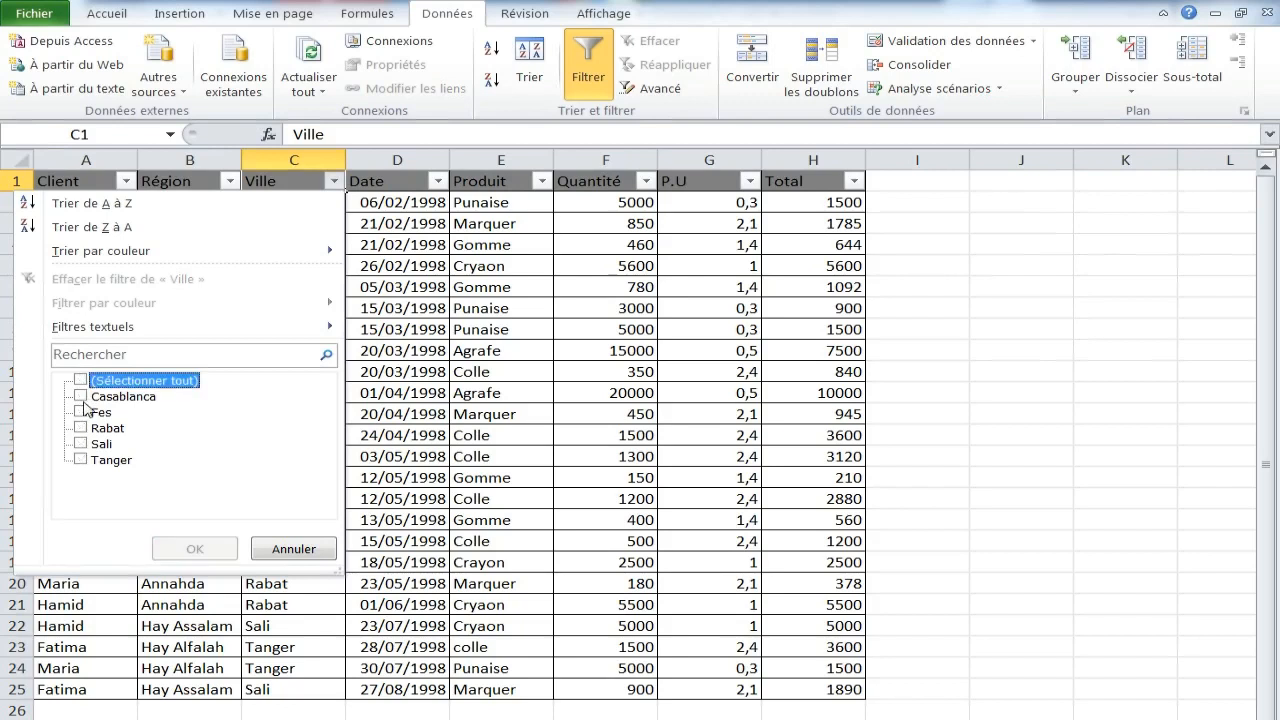
click(81, 397)
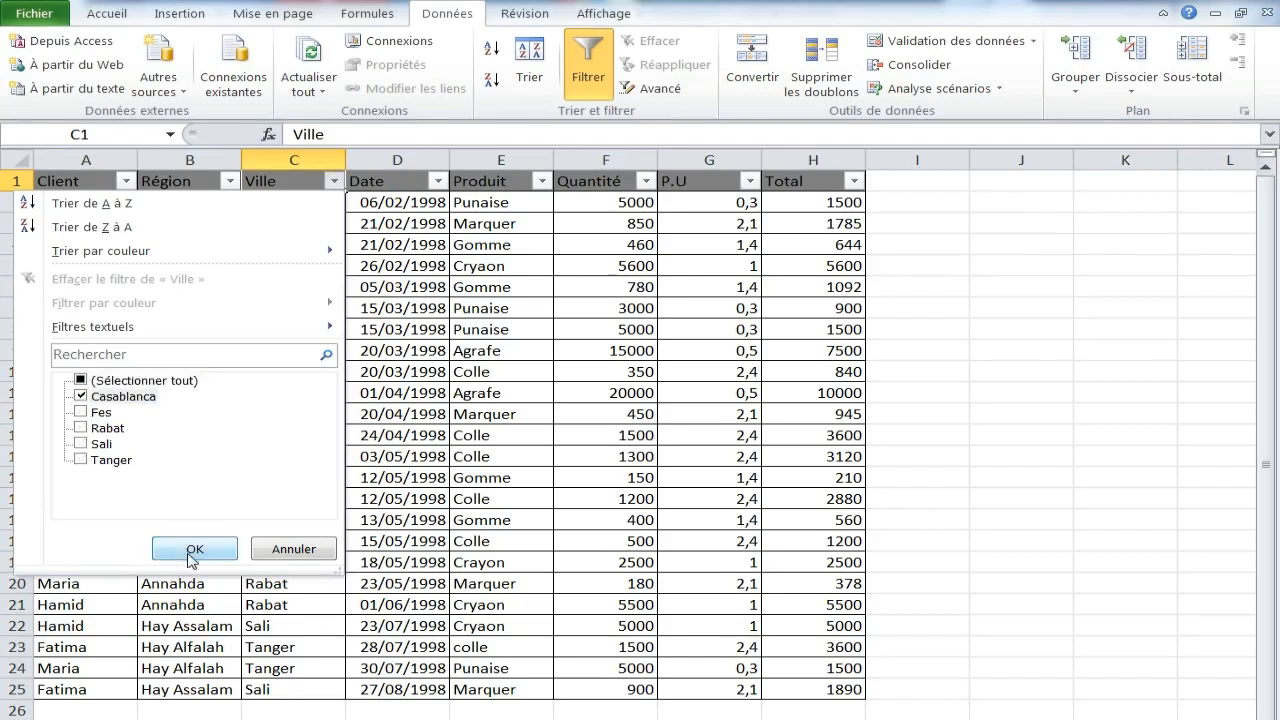
click(190, 550)
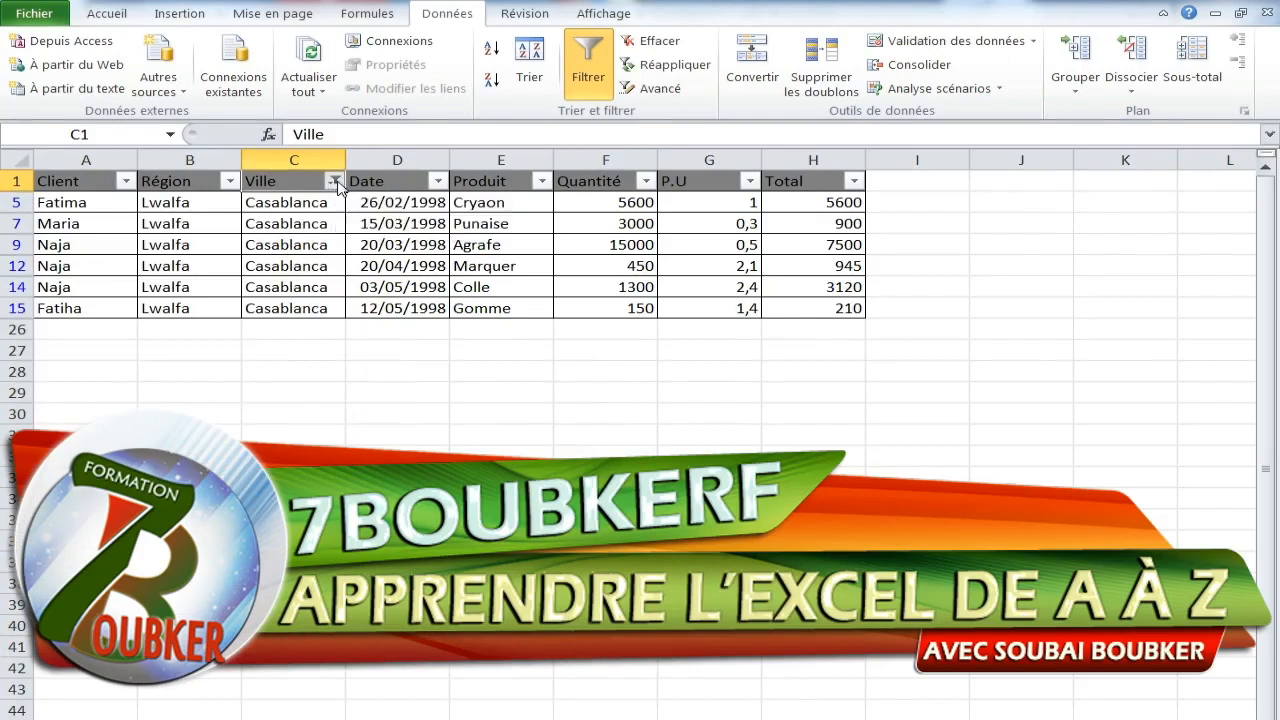
click(335, 181)
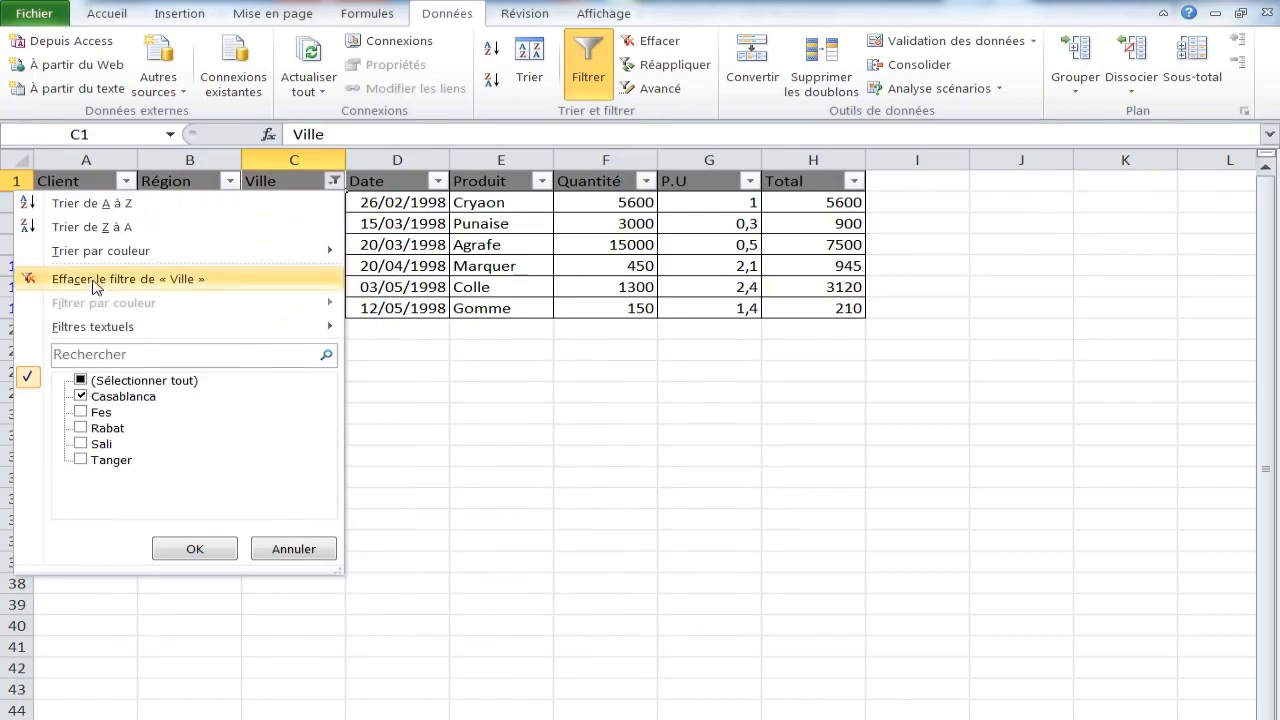
click(108, 284)
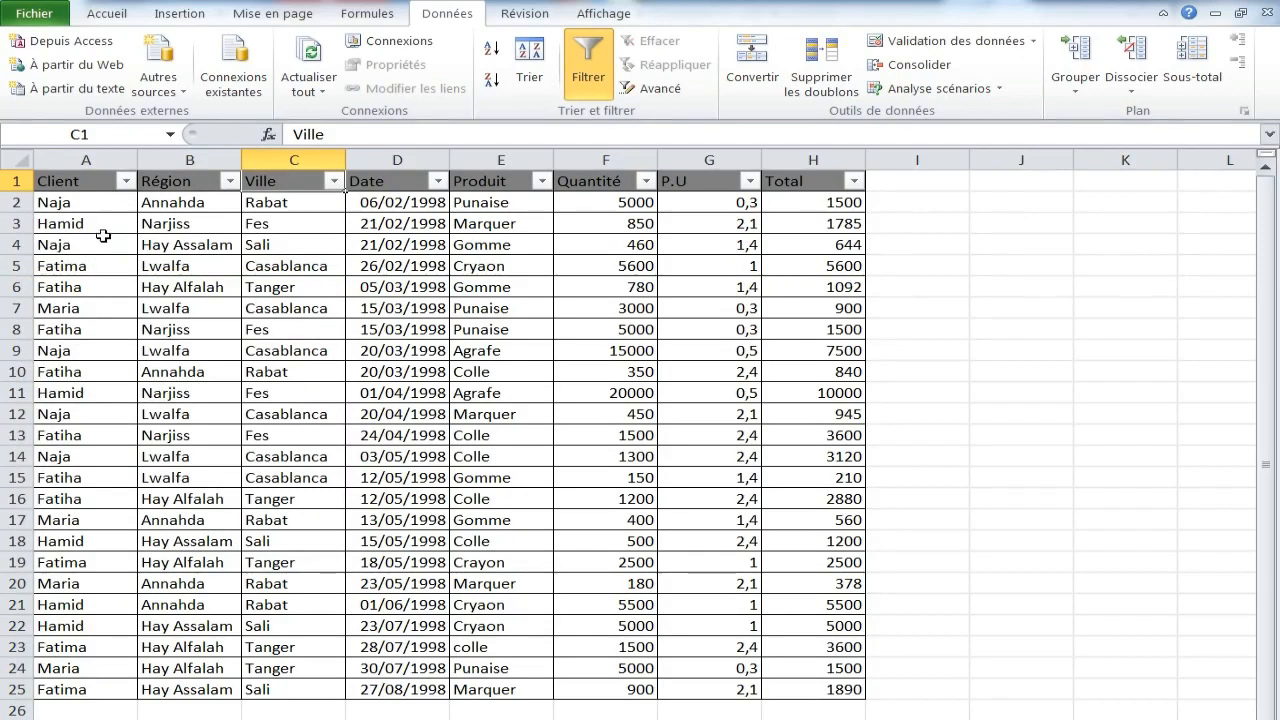
Step: Filter the Client column to show only the third listed client and restore all clients
click(126, 181)
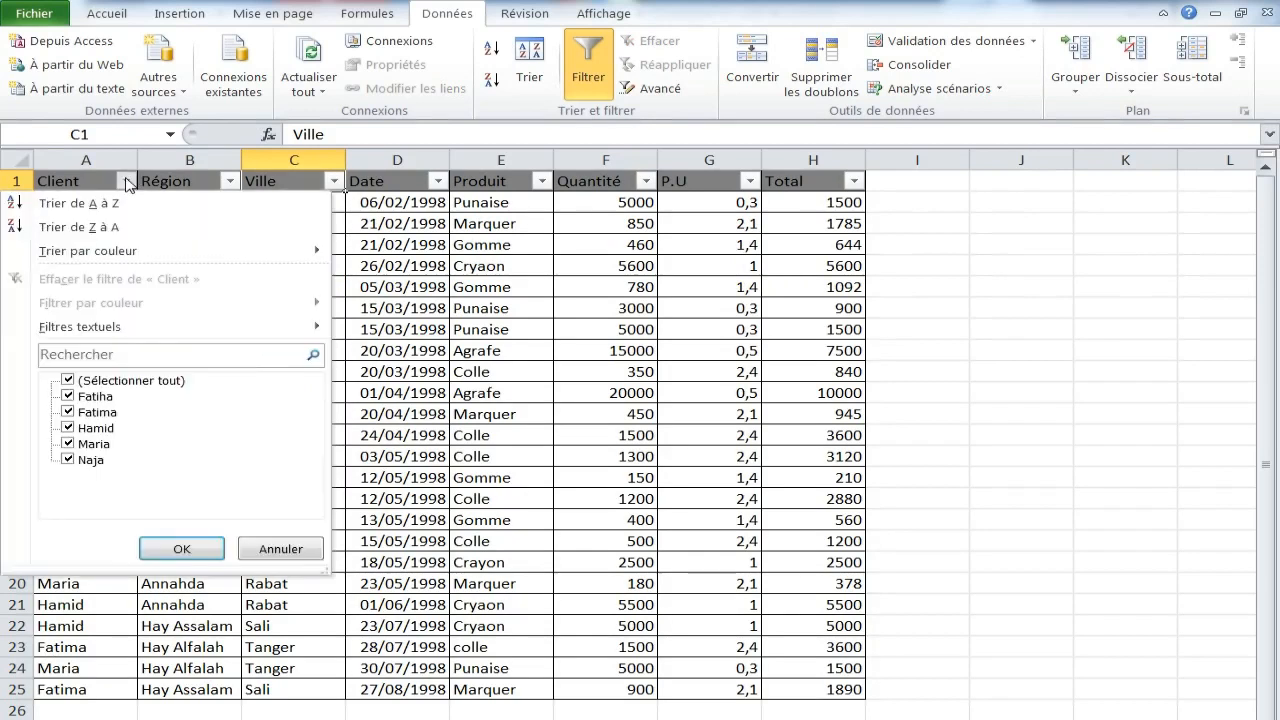
click(70, 383)
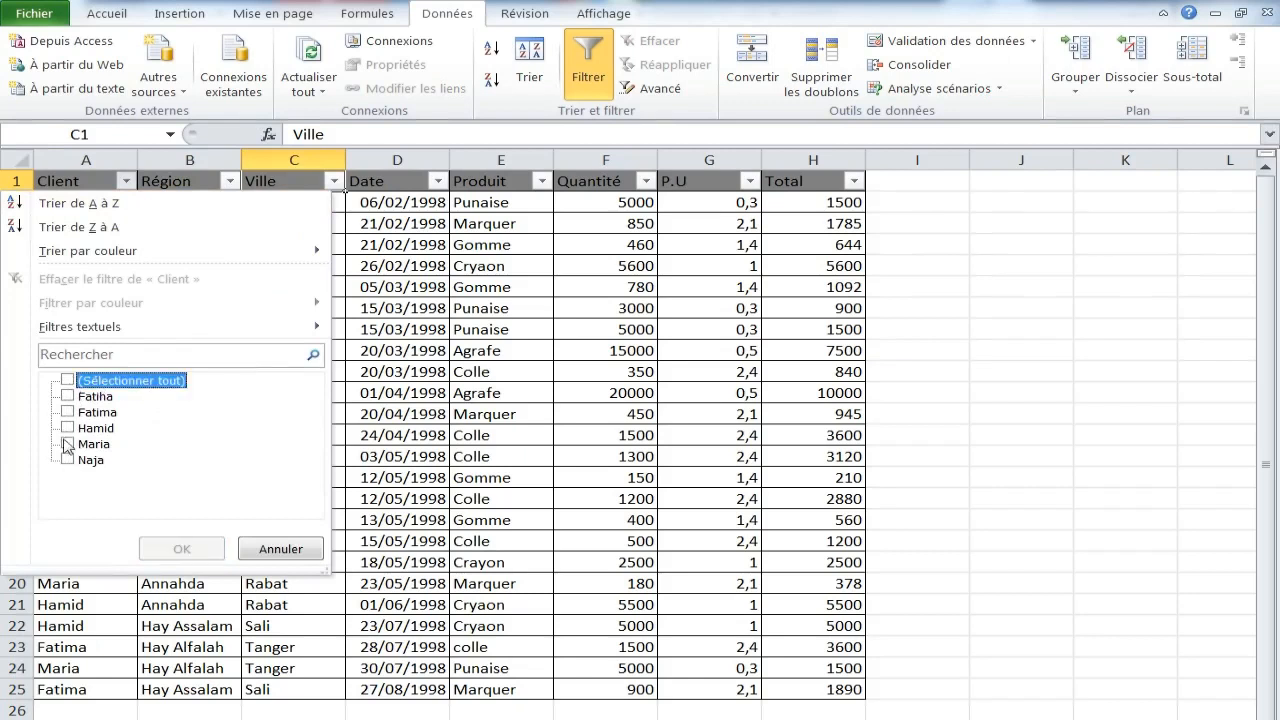
click(68, 428)
click(162, 551)
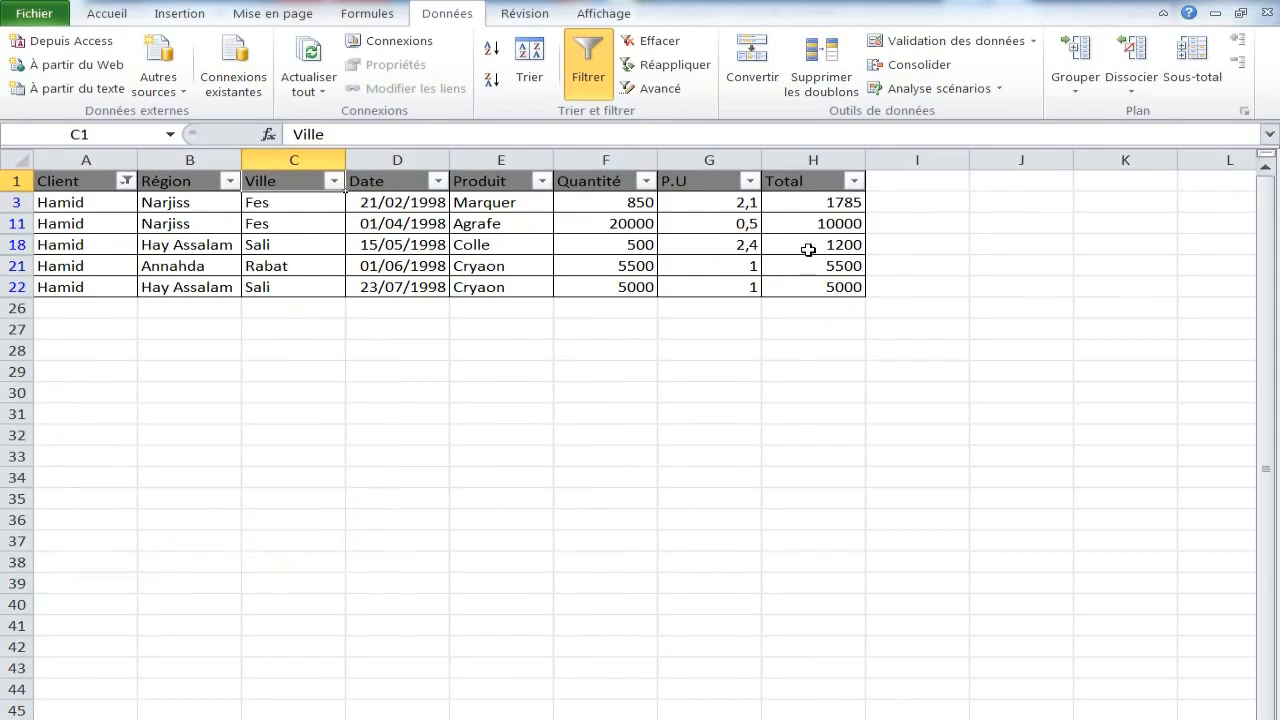
click(126, 181)
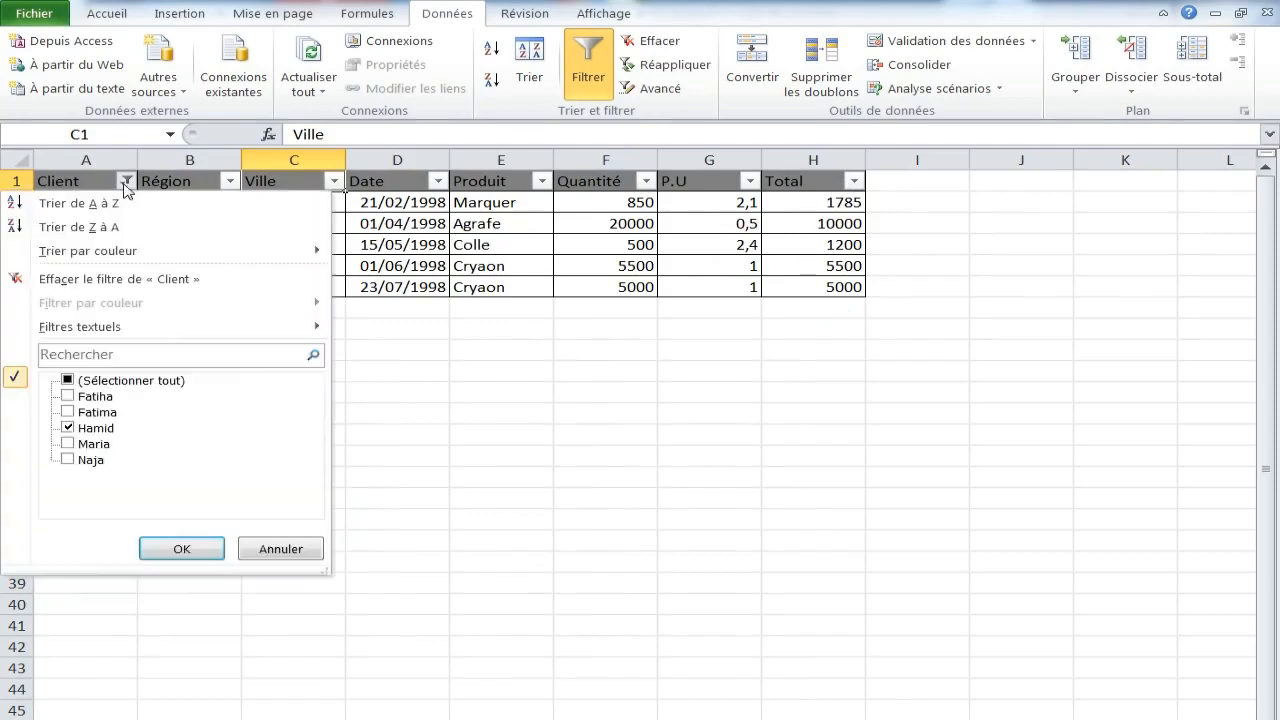
click(68, 380)
click(181, 548)
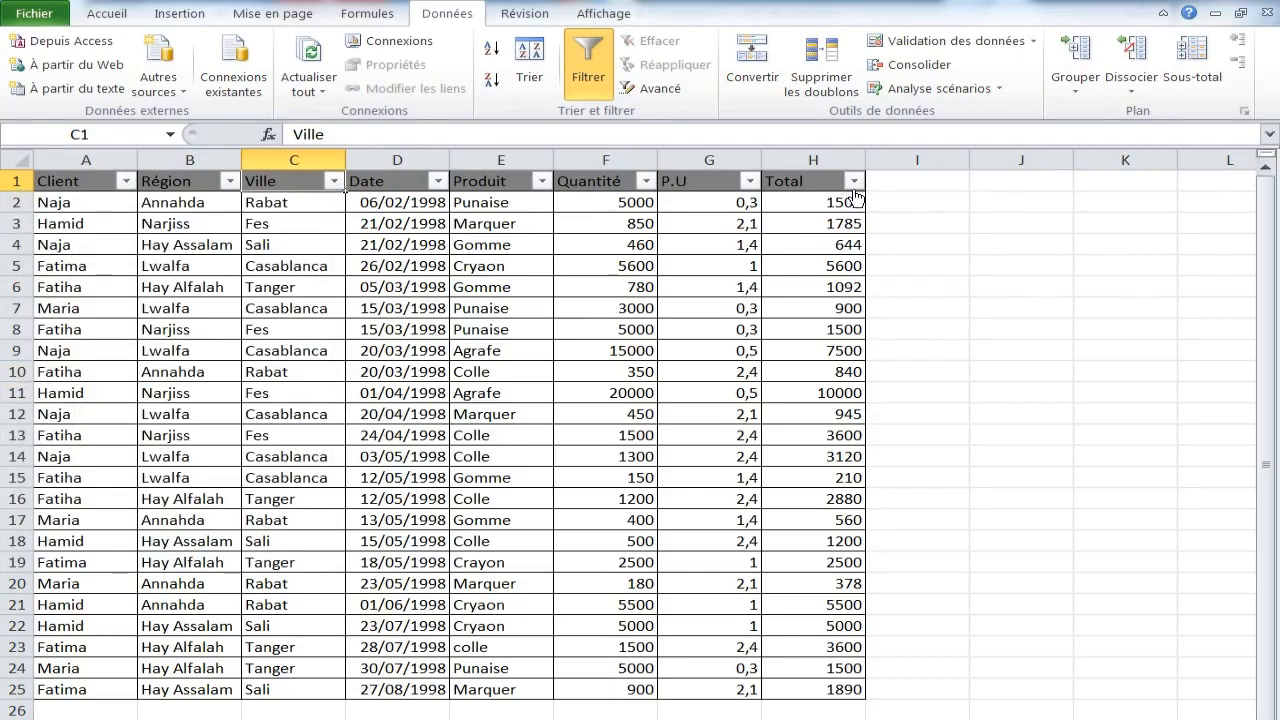
Step: Filter the Total column for values greater than 4000 and clear that filter again
click(854, 181)
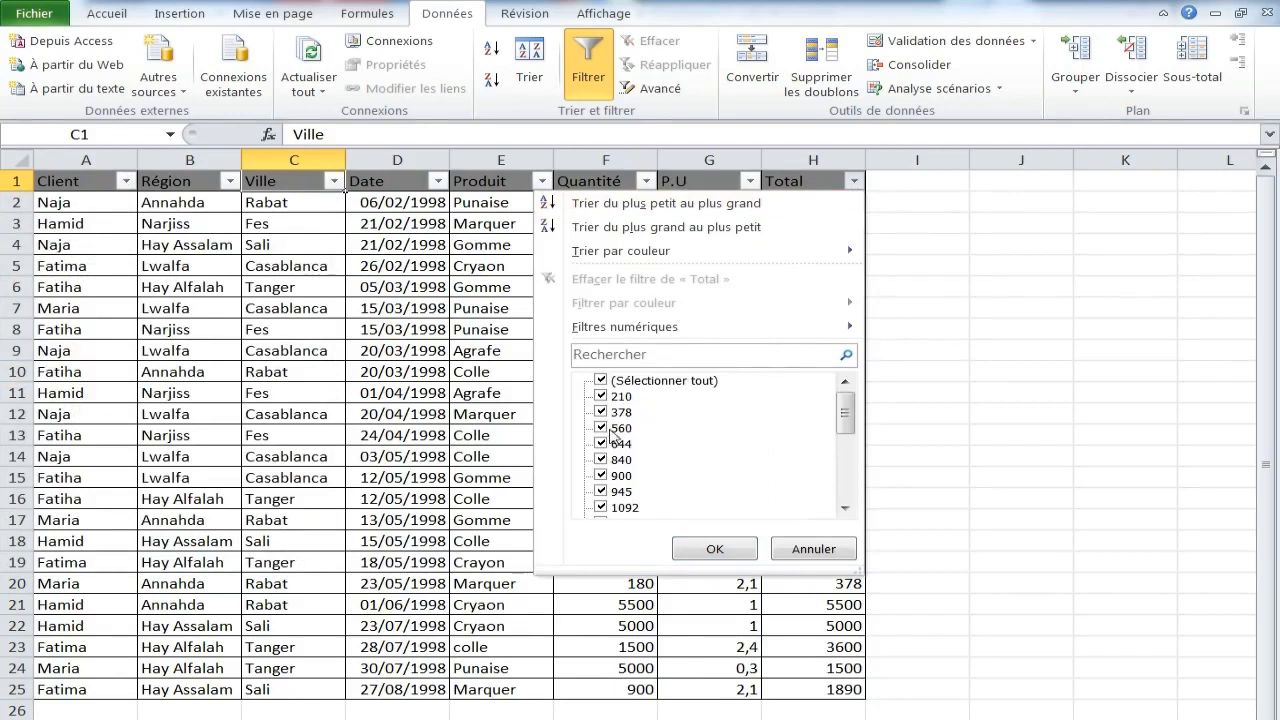
mouse_move(620, 340)
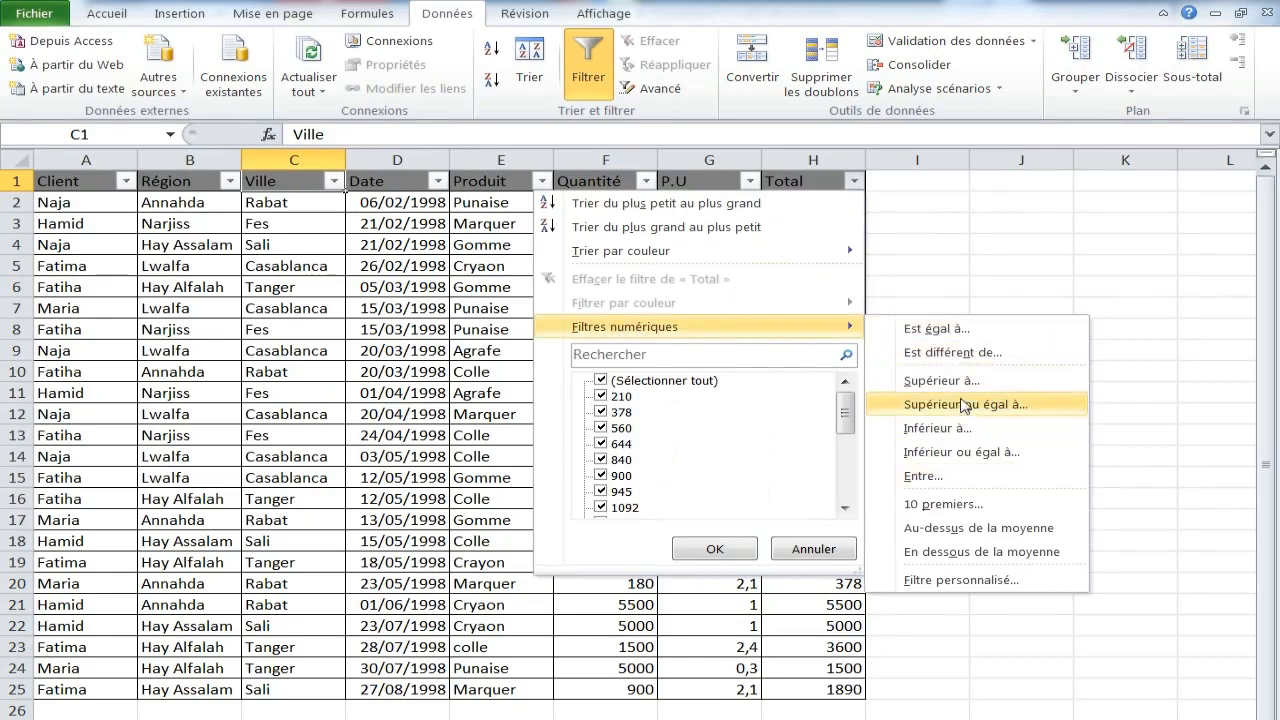
click(940, 381)
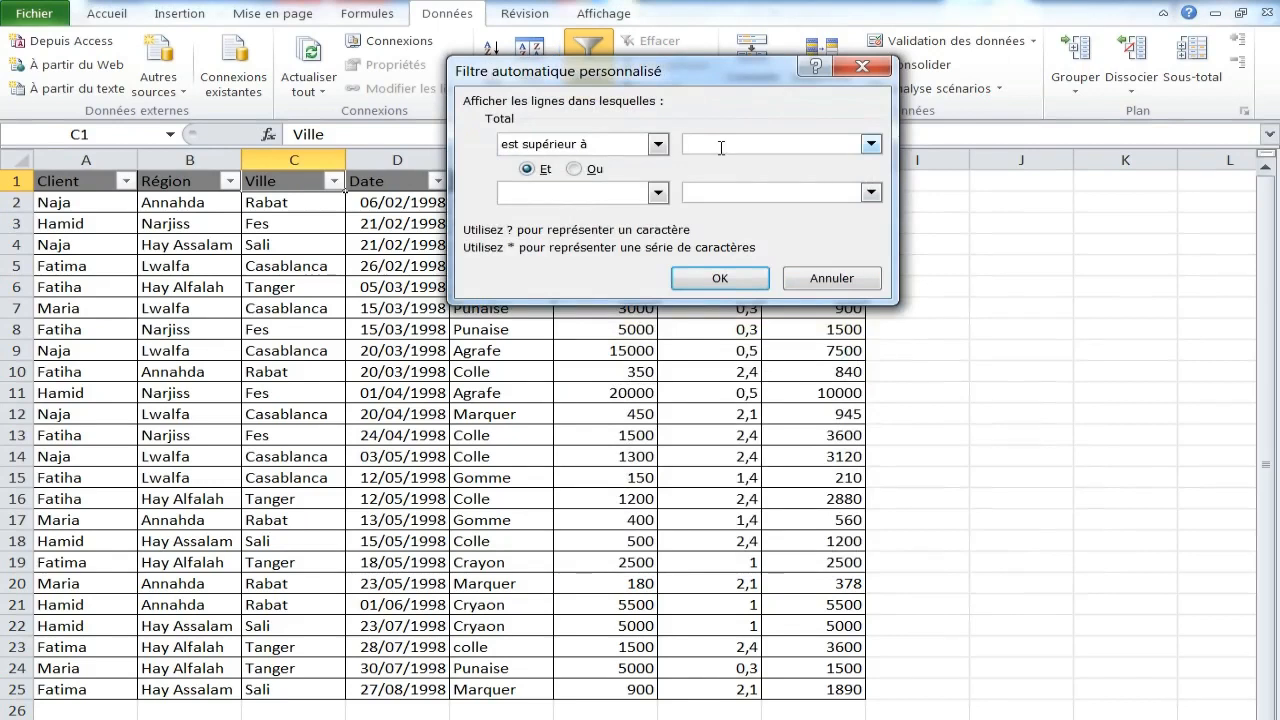
text(4000)
click(720, 278)
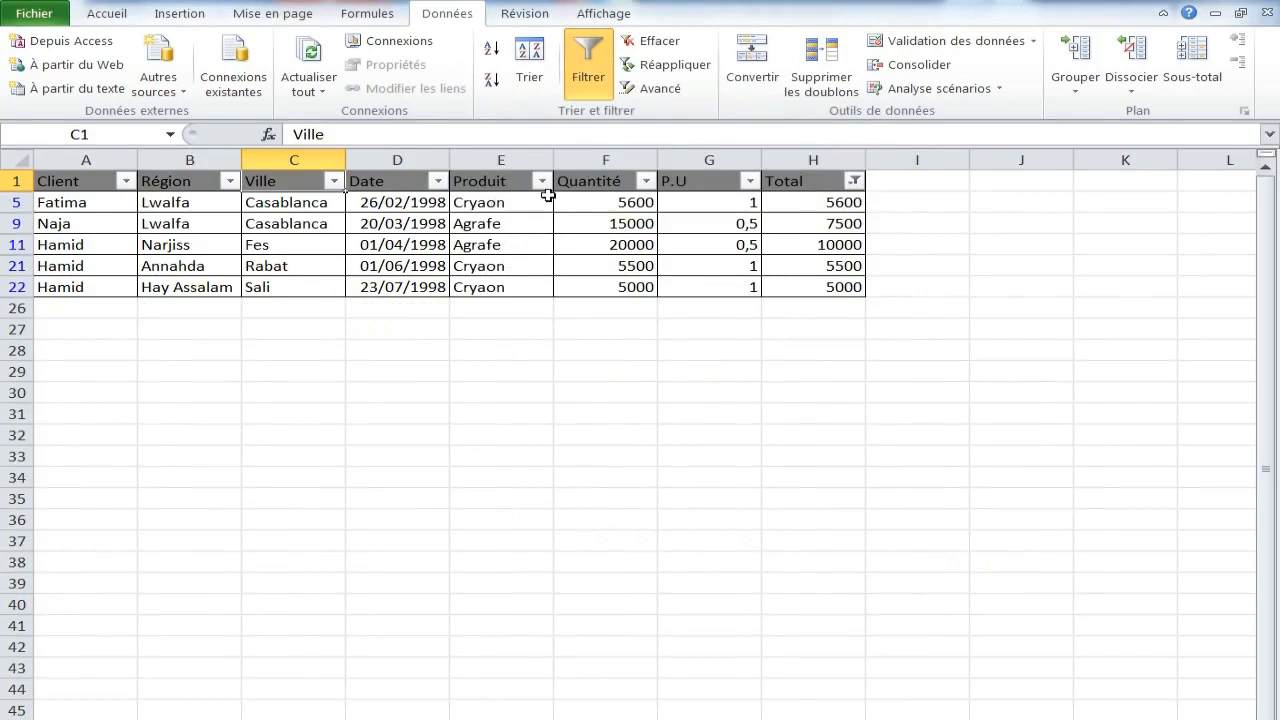
click(854, 181)
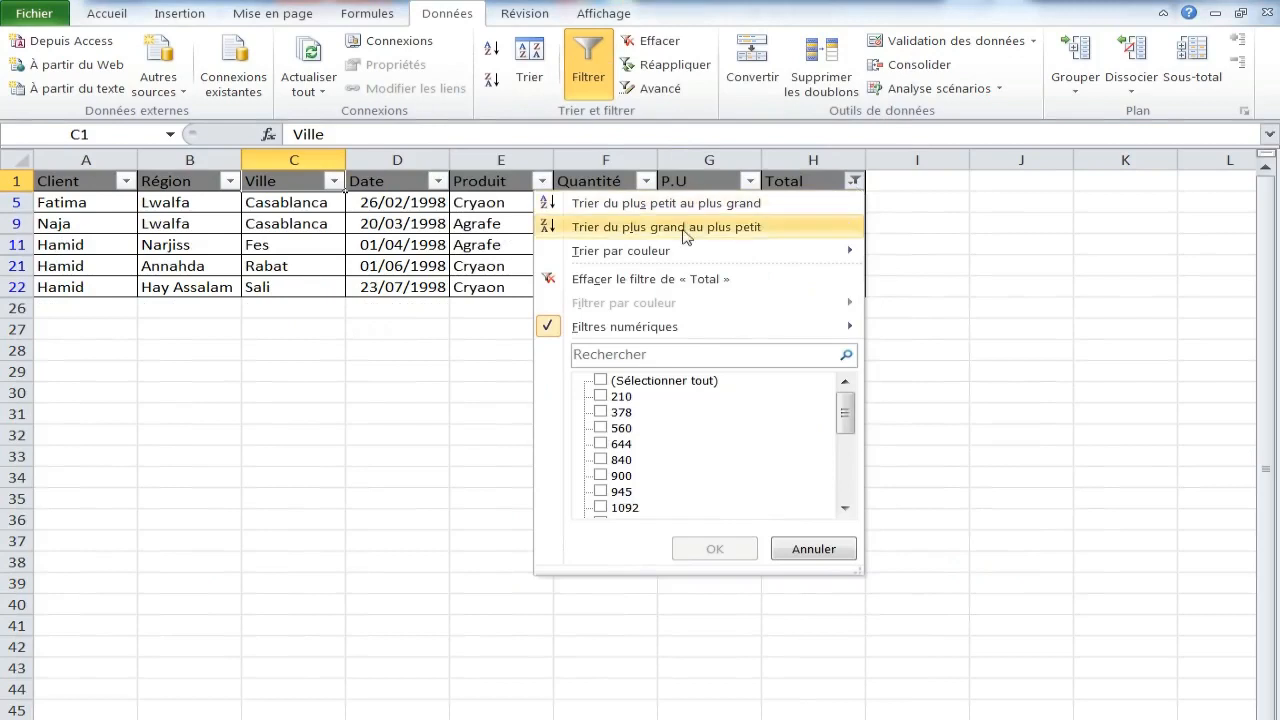
click(625, 278)
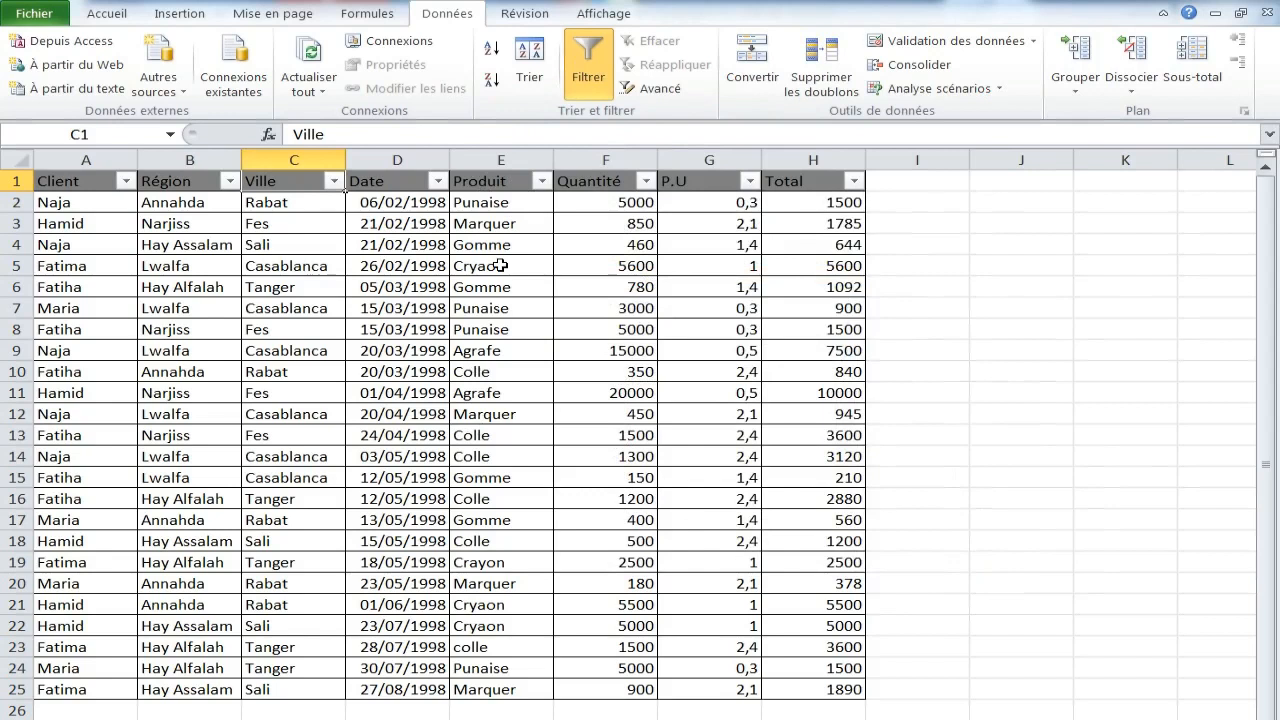
Step: Filter the Produit column to show only Crayon and Gomme and clear that filter again
click(541, 181)
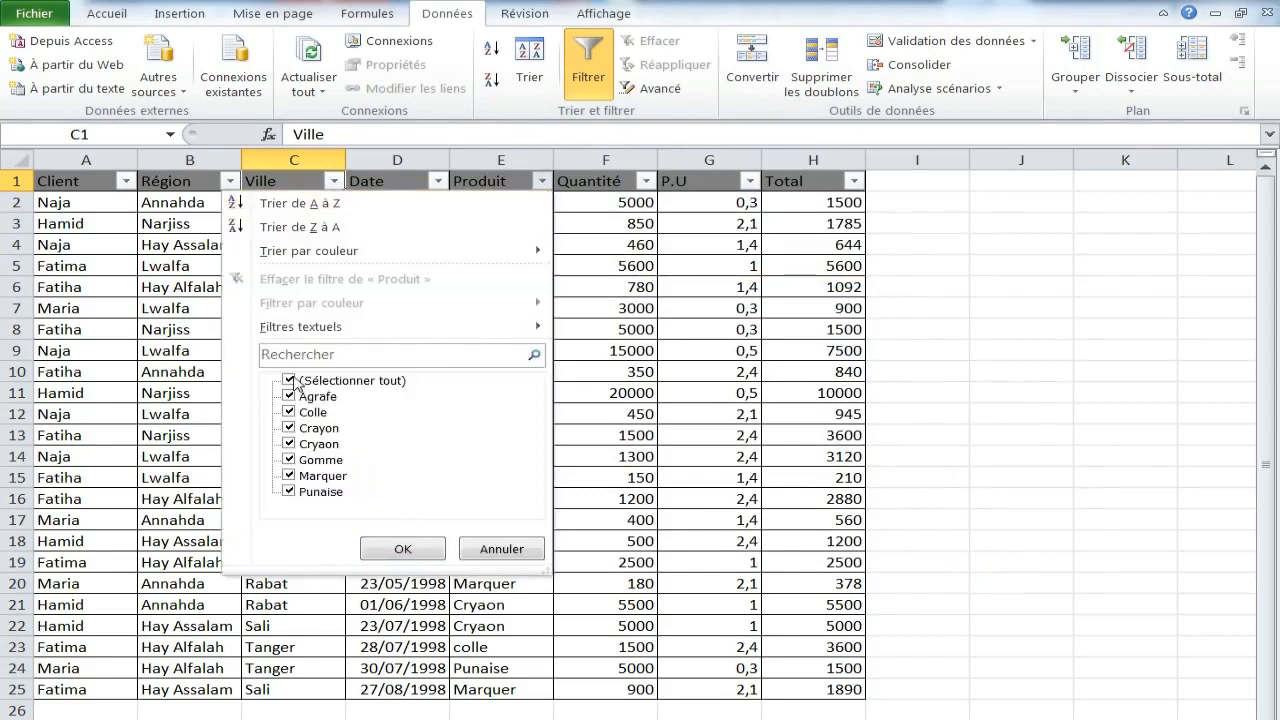
click(289, 381)
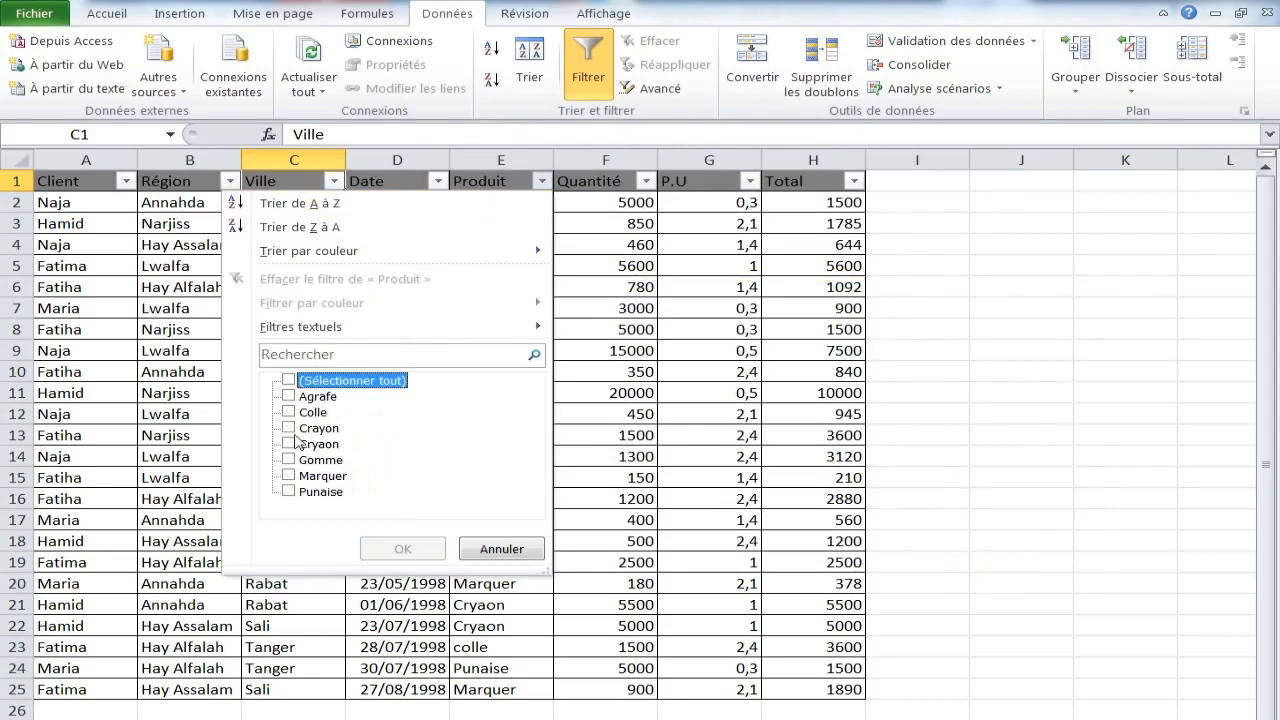
click(289, 428)
click(289, 460)
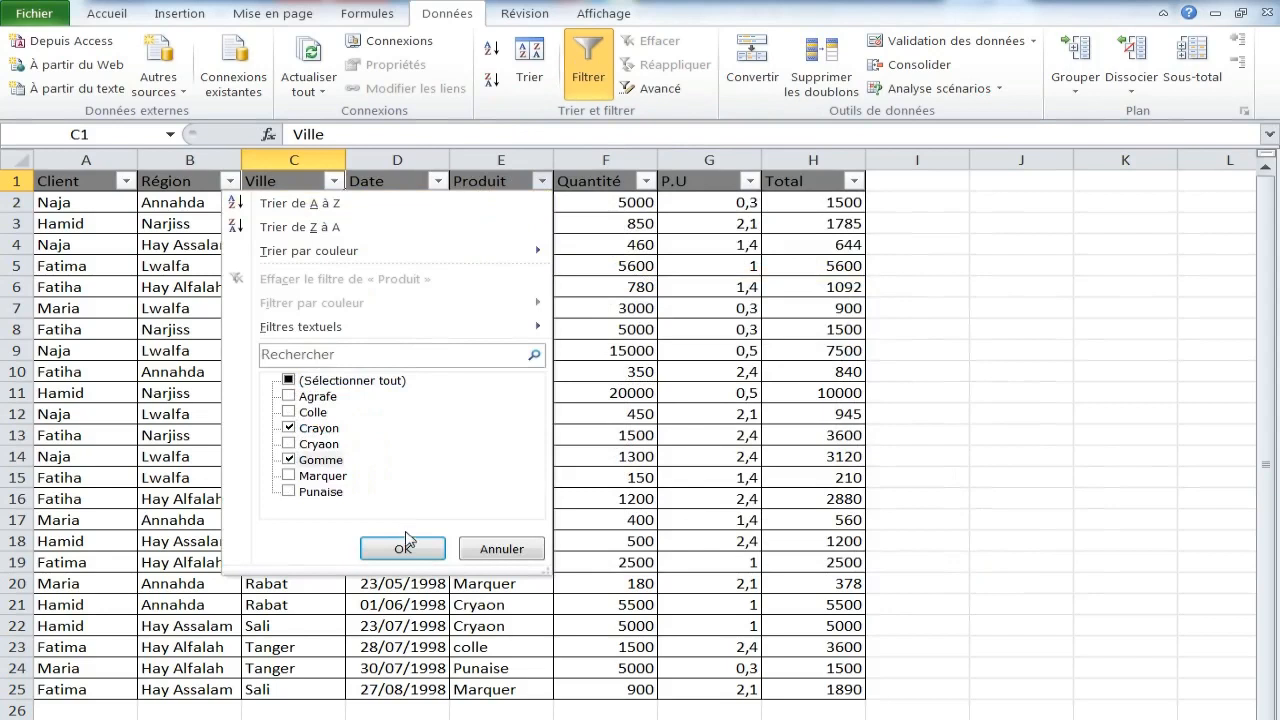
click(403, 549)
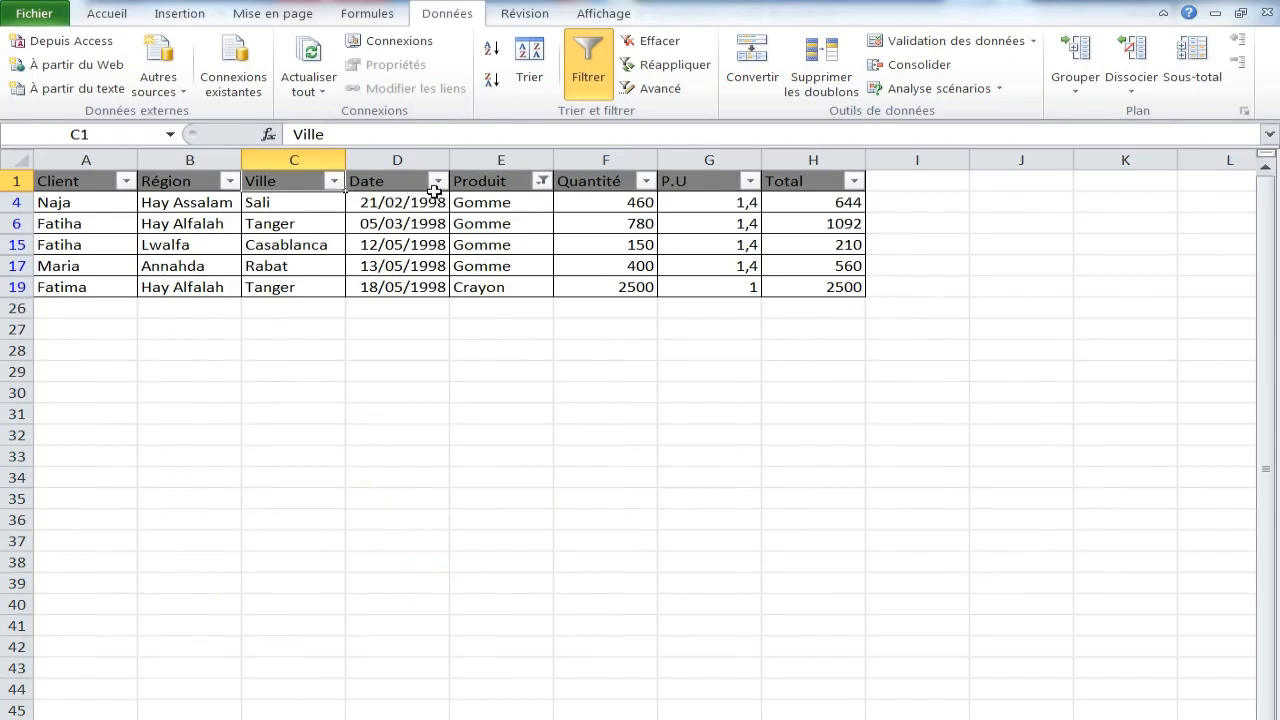
click(541, 181)
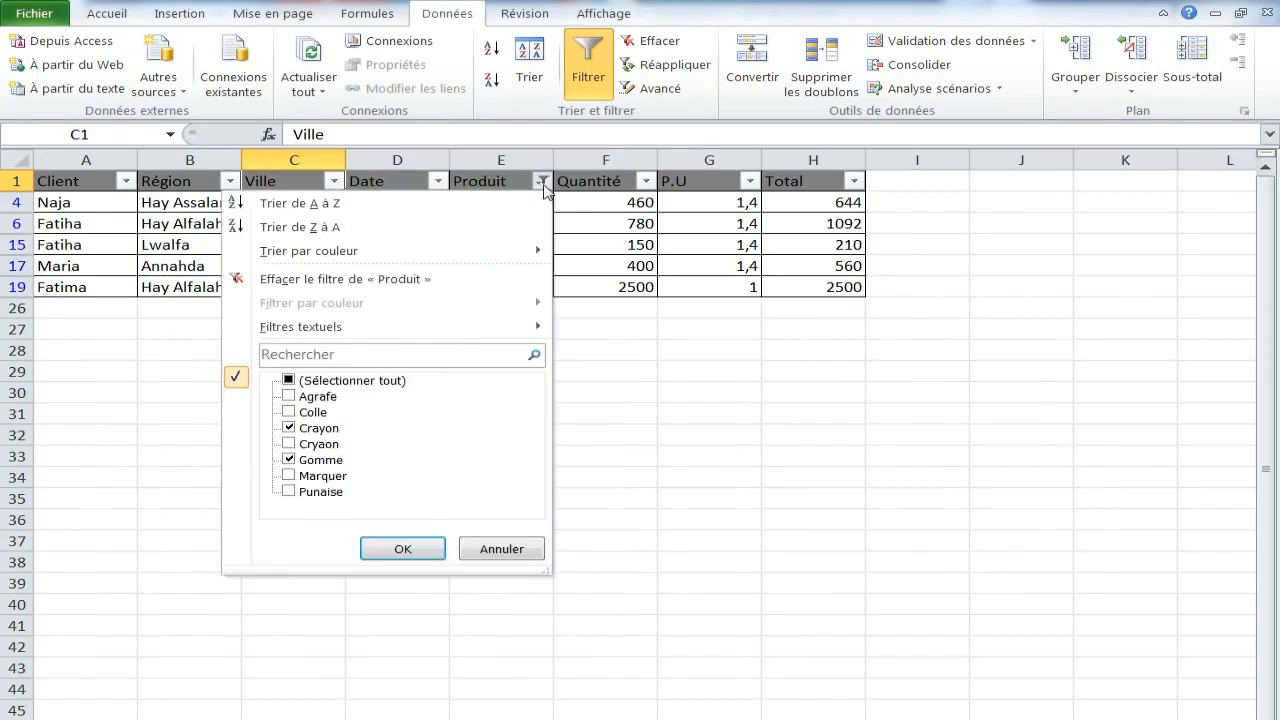
click(298, 281)
Step: Set up a between-dates filter on the Date column, picking 07/09/2021 as the start and 15/09/2021 as the end
click(437, 181)
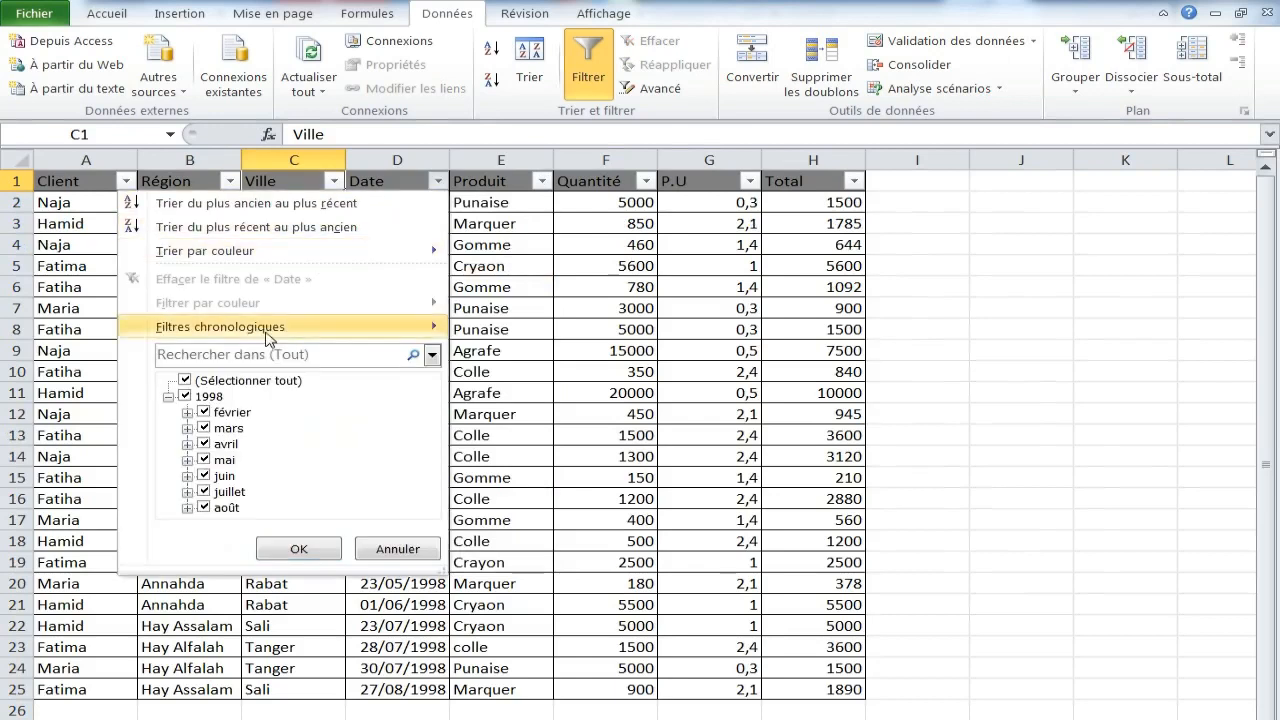
mouse_move(268, 334)
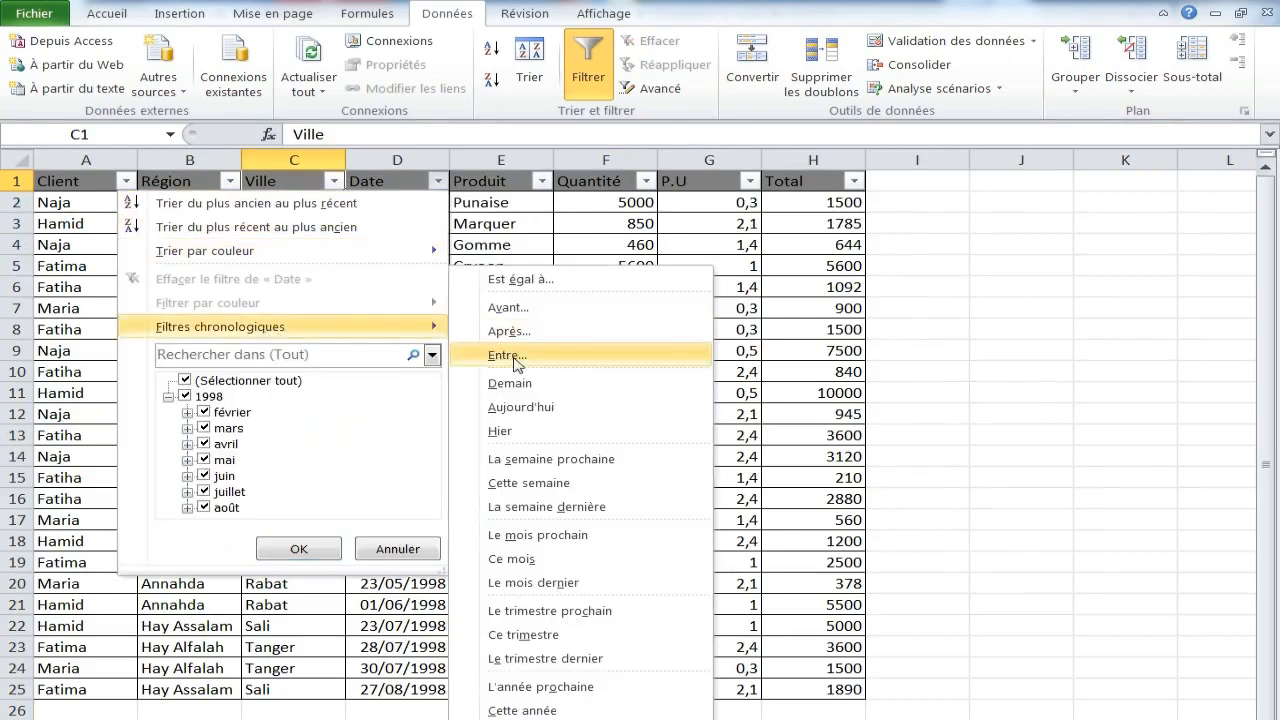
click(507, 355)
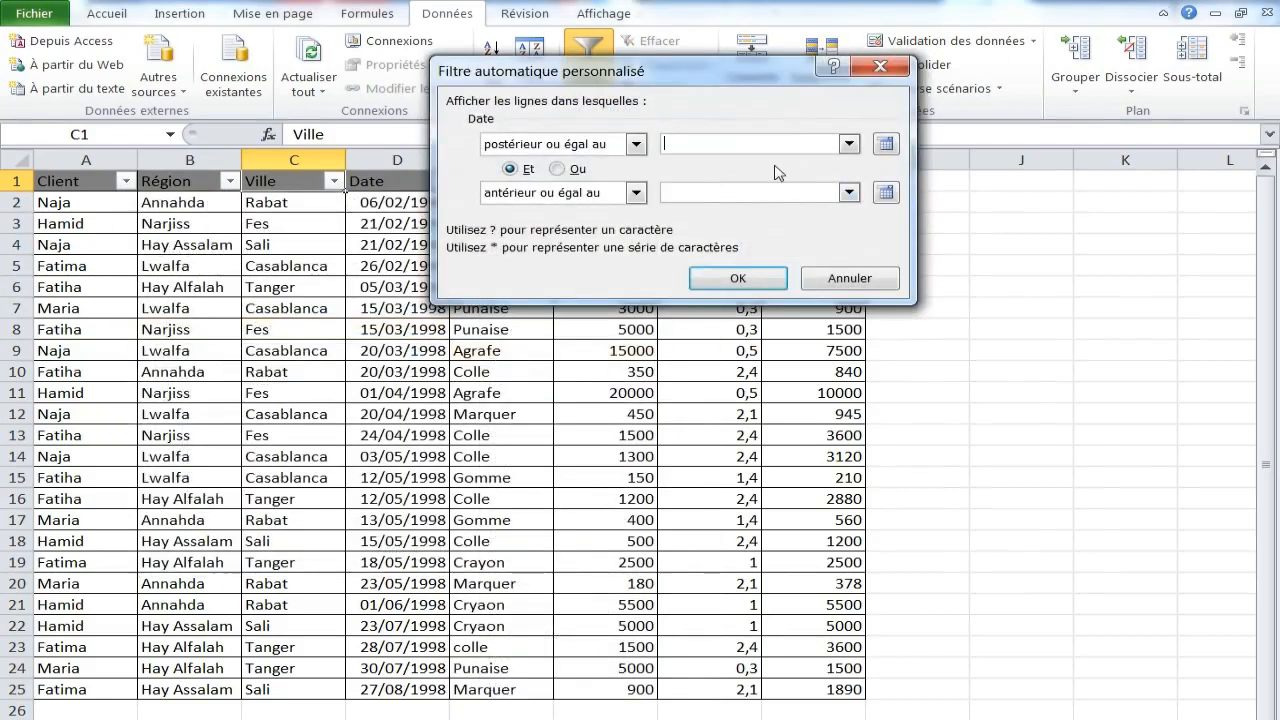
click(885, 145)
click(765, 230)
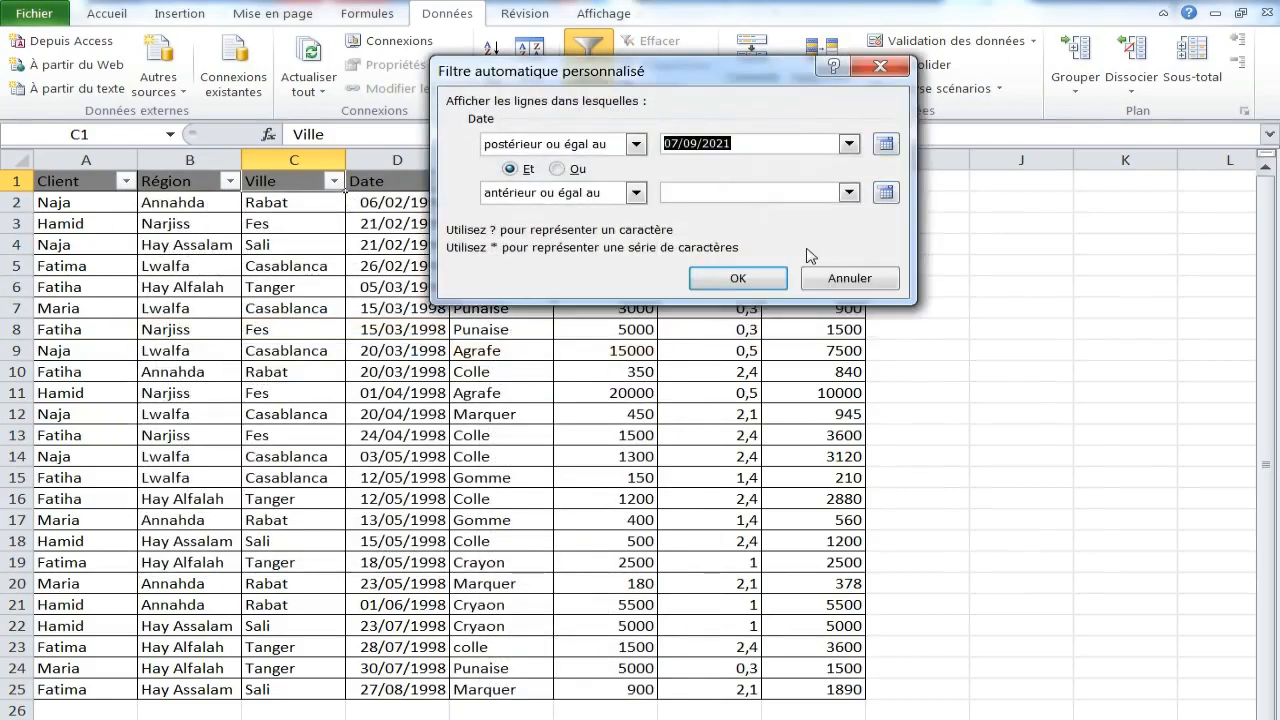
click(885, 193)
click(778, 290)
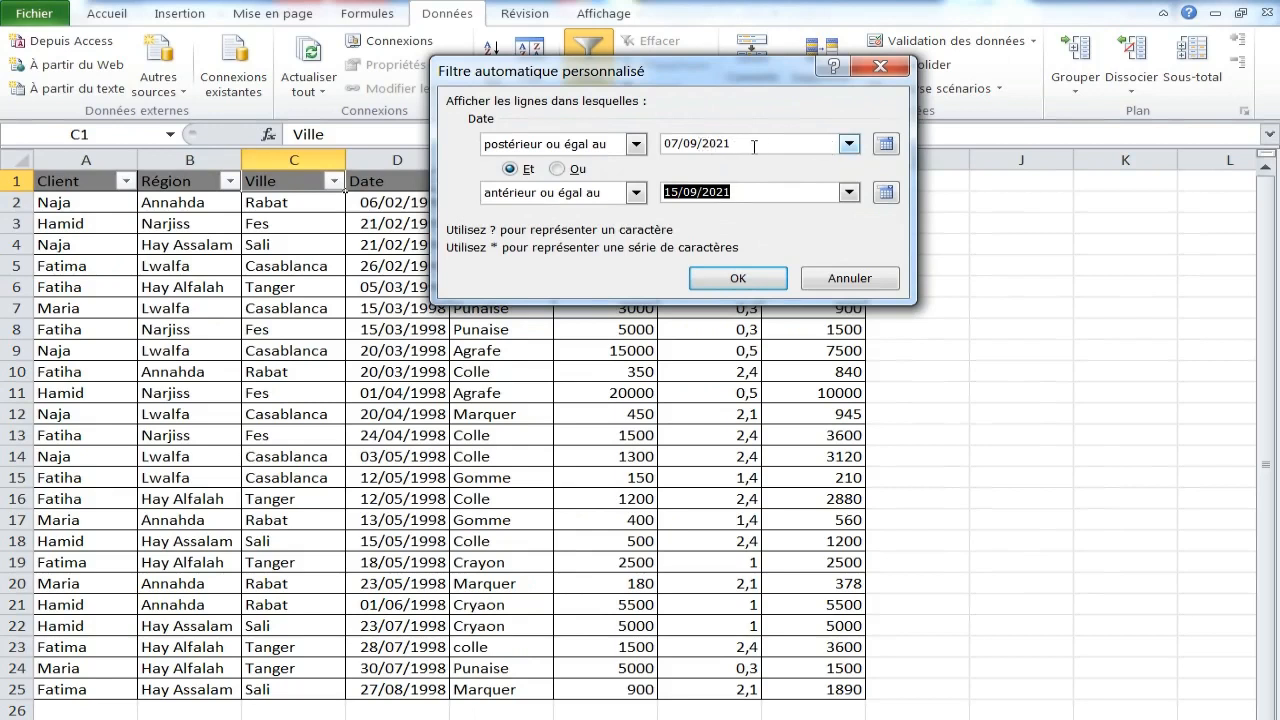
Step: Change the date filter range to 03/02/98 through 20/05/98 and apply it
drag(764, 147, 582, 137)
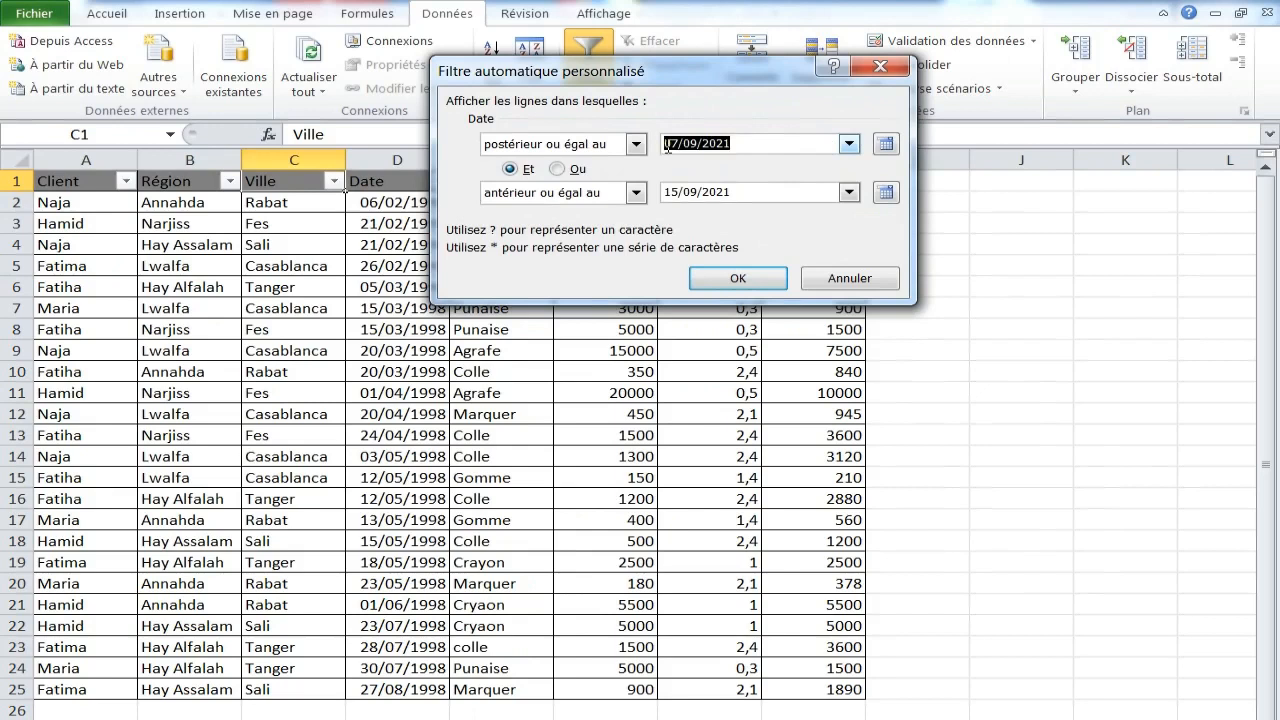
text(03/02/98)
drag(764, 194, 651, 198)
text(20/05/98)
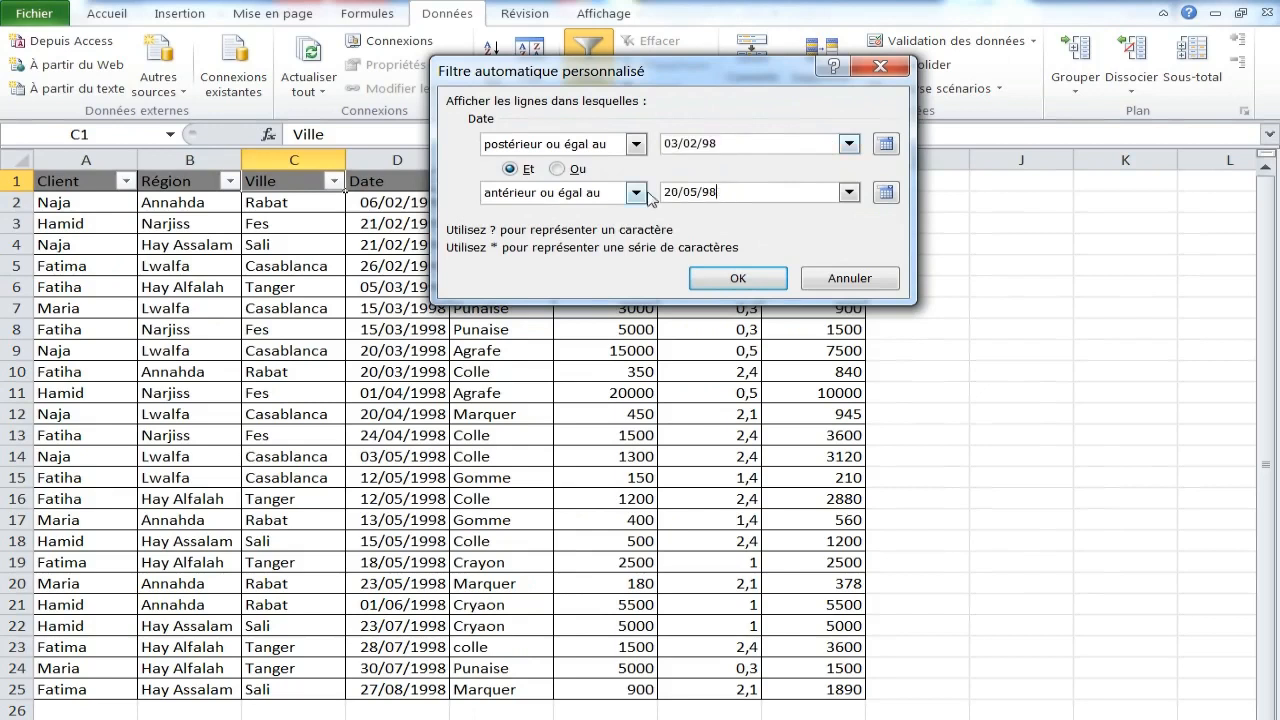
click(708, 278)
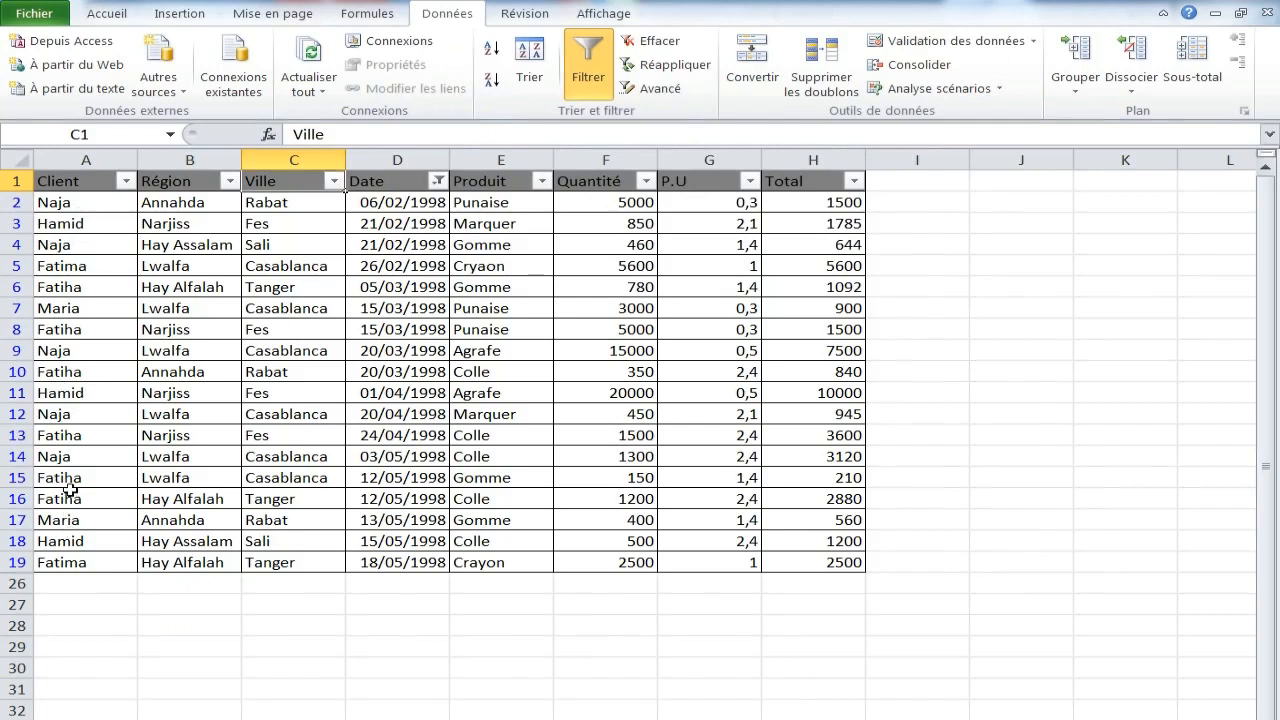
Step: Clear the Date filter and filter the Client column to show only the second client in its list
click(438, 181)
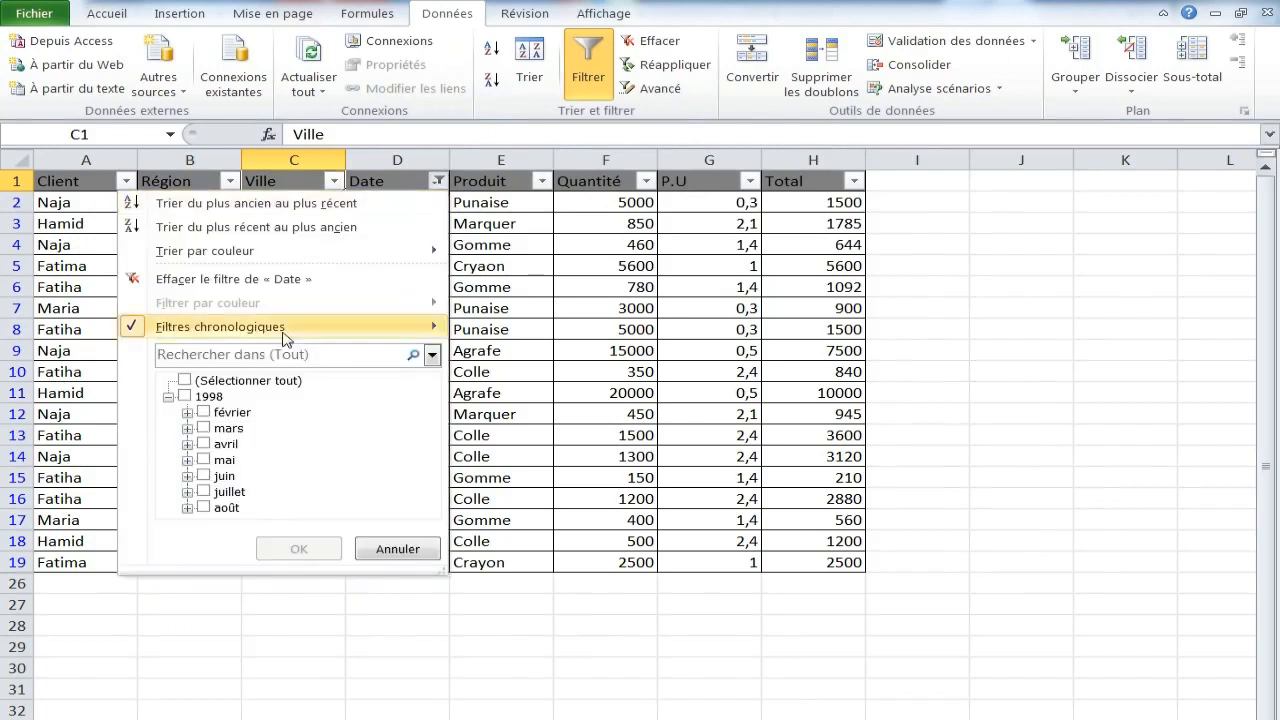
click(165, 281)
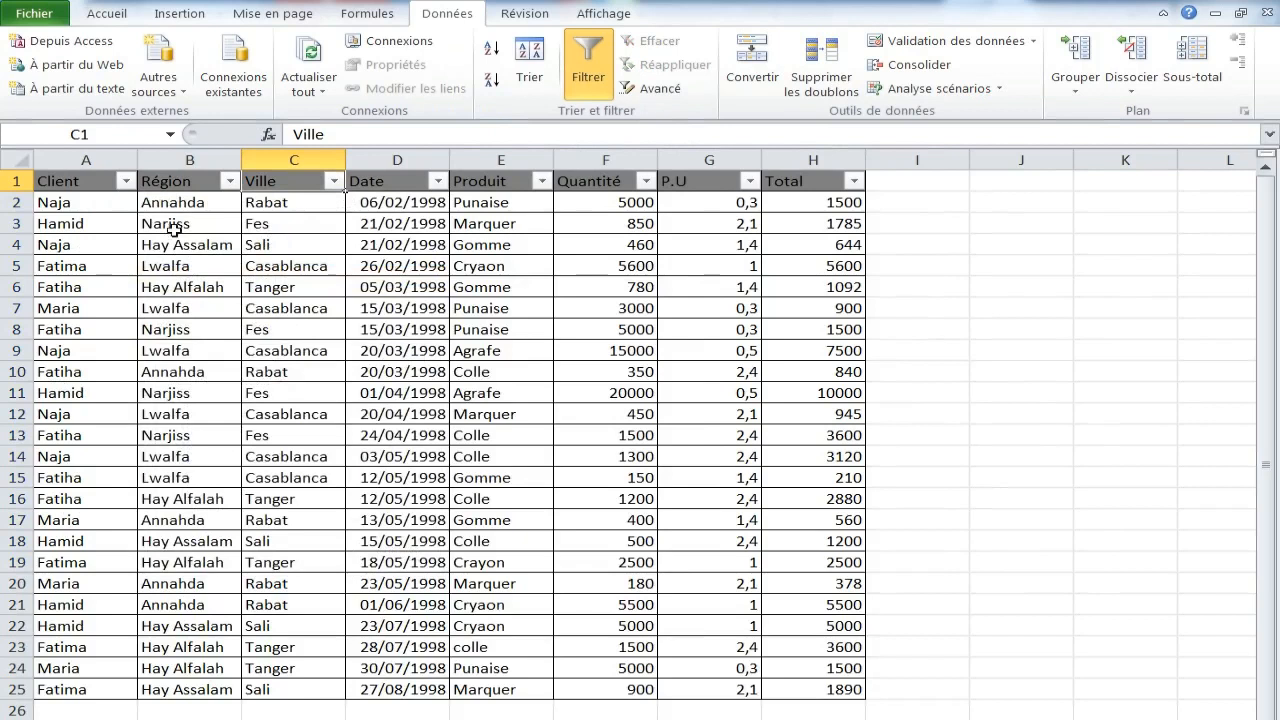
click(125, 181)
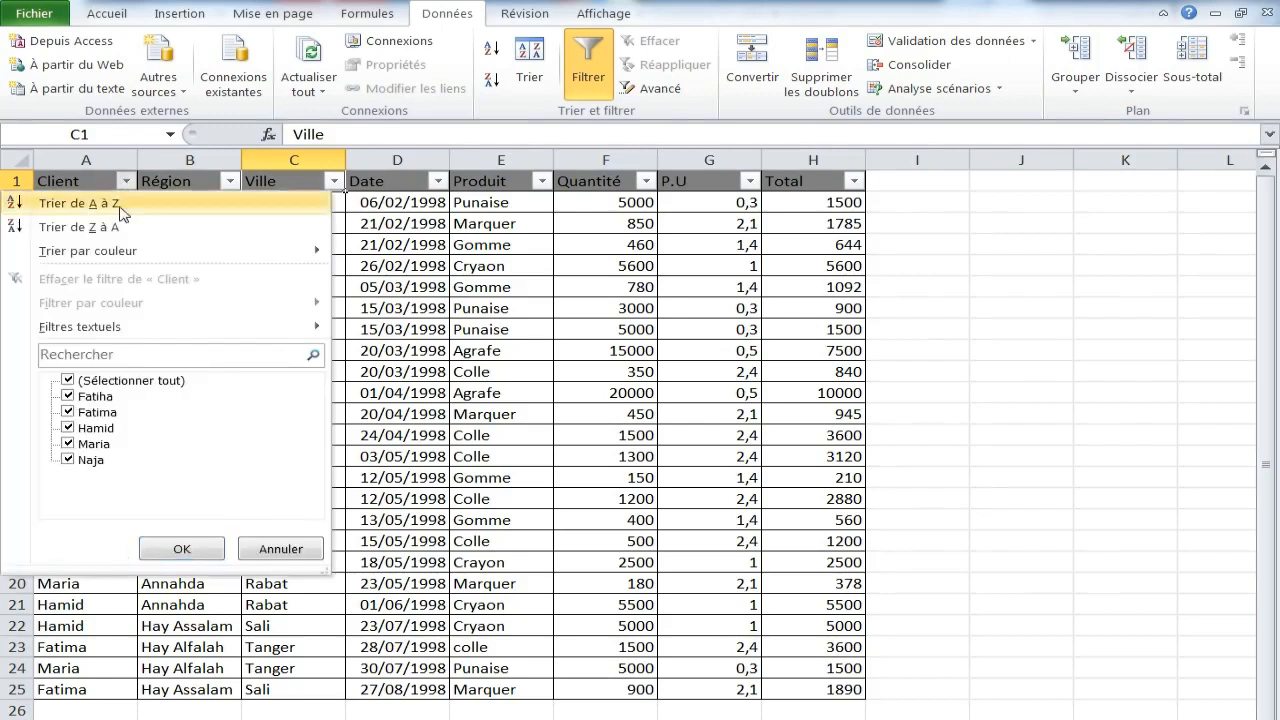
click(68, 381)
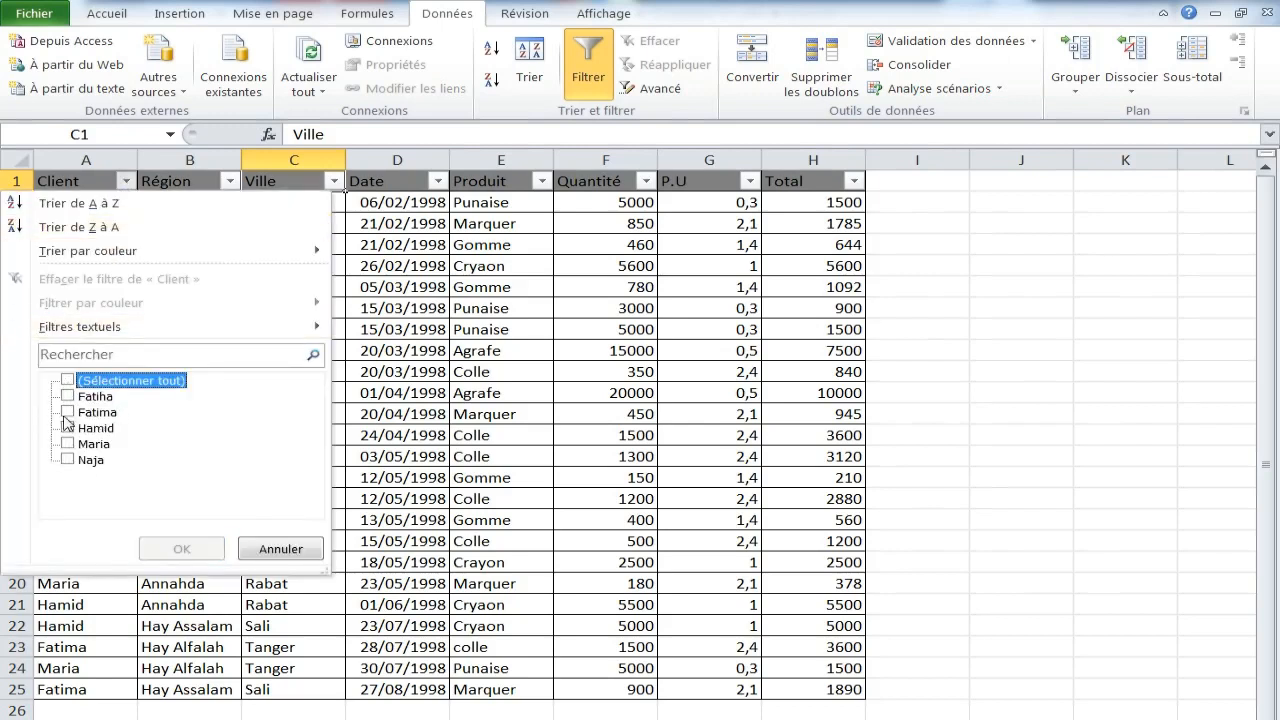
click(68, 412)
click(180, 548)
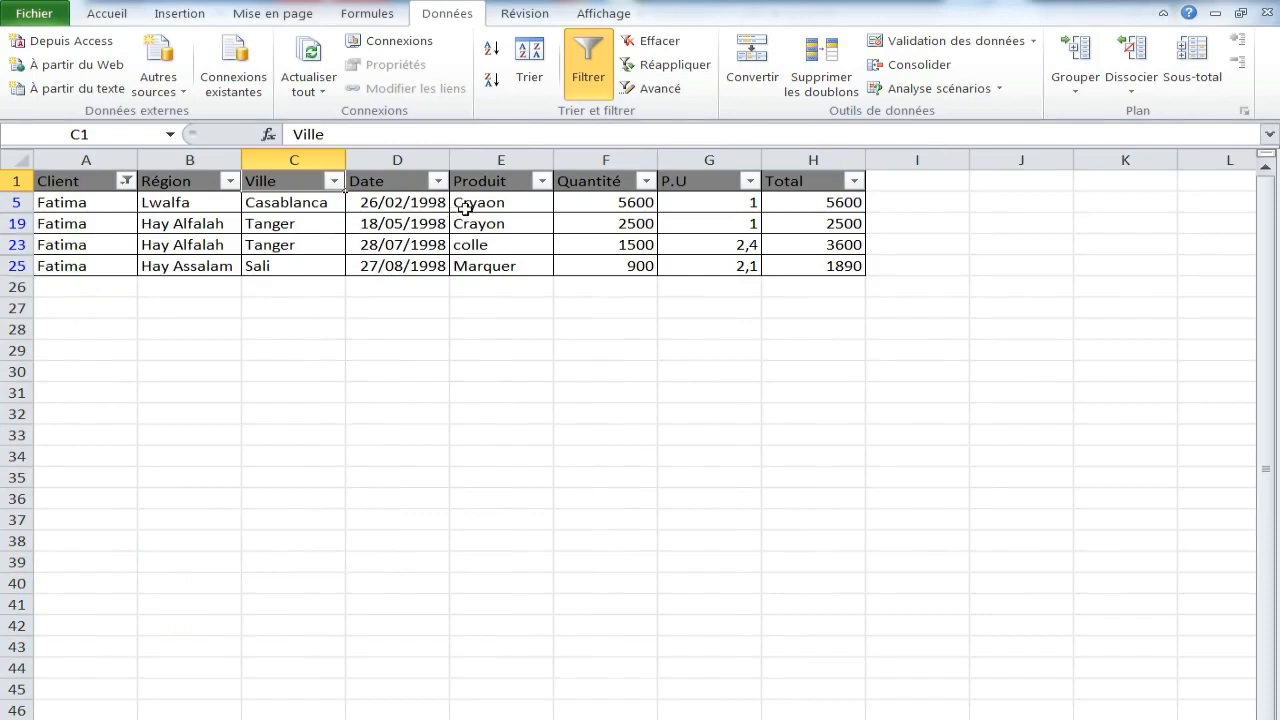
click(541, 181)
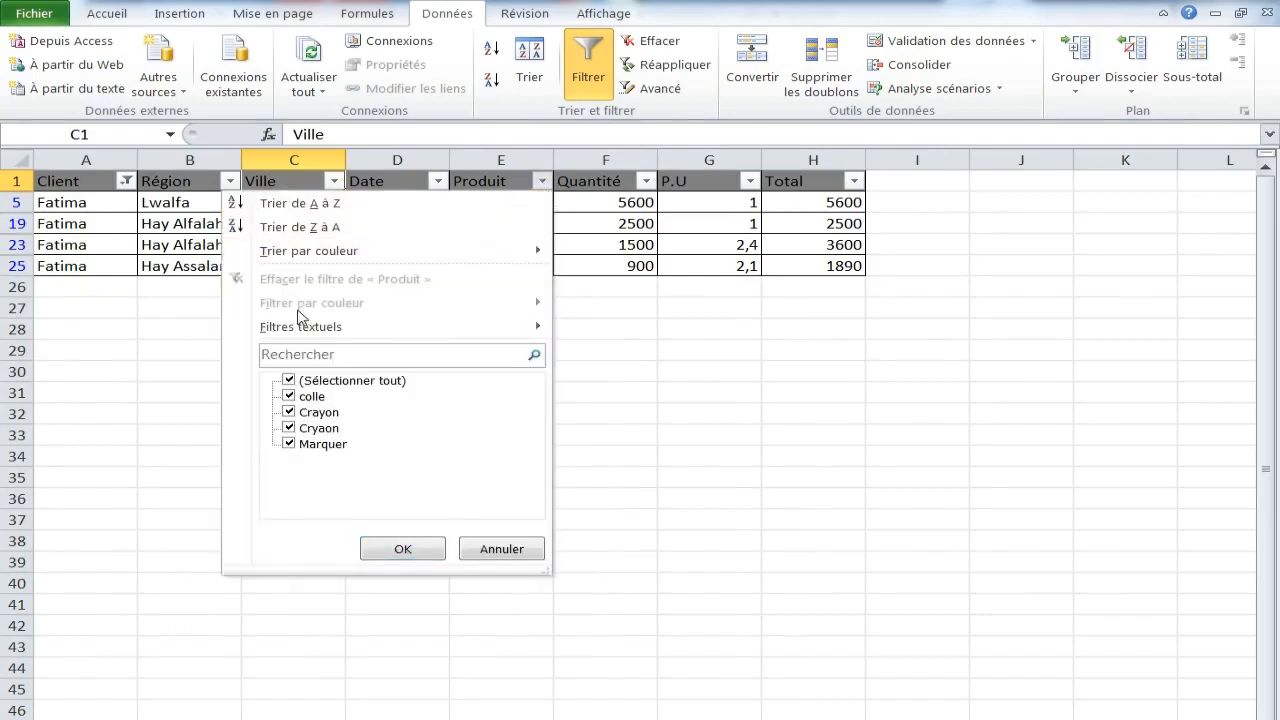
mouse_move(300, 332)
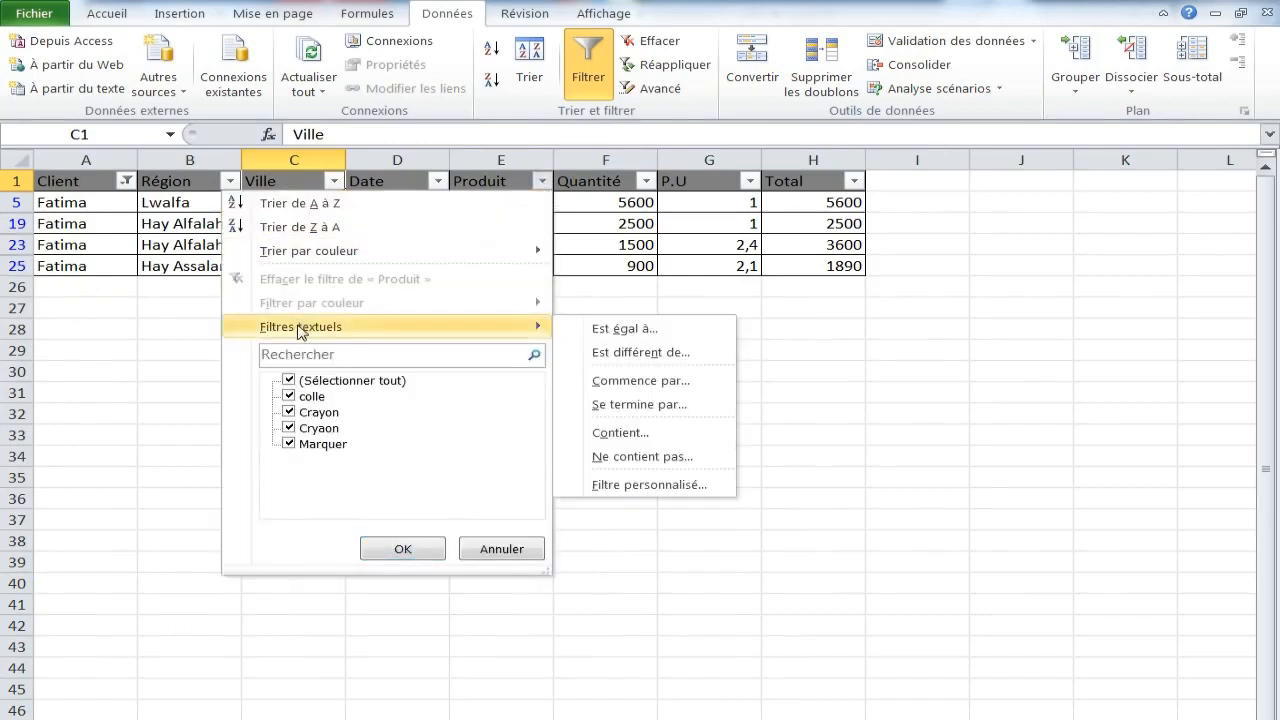
click(537, 185)
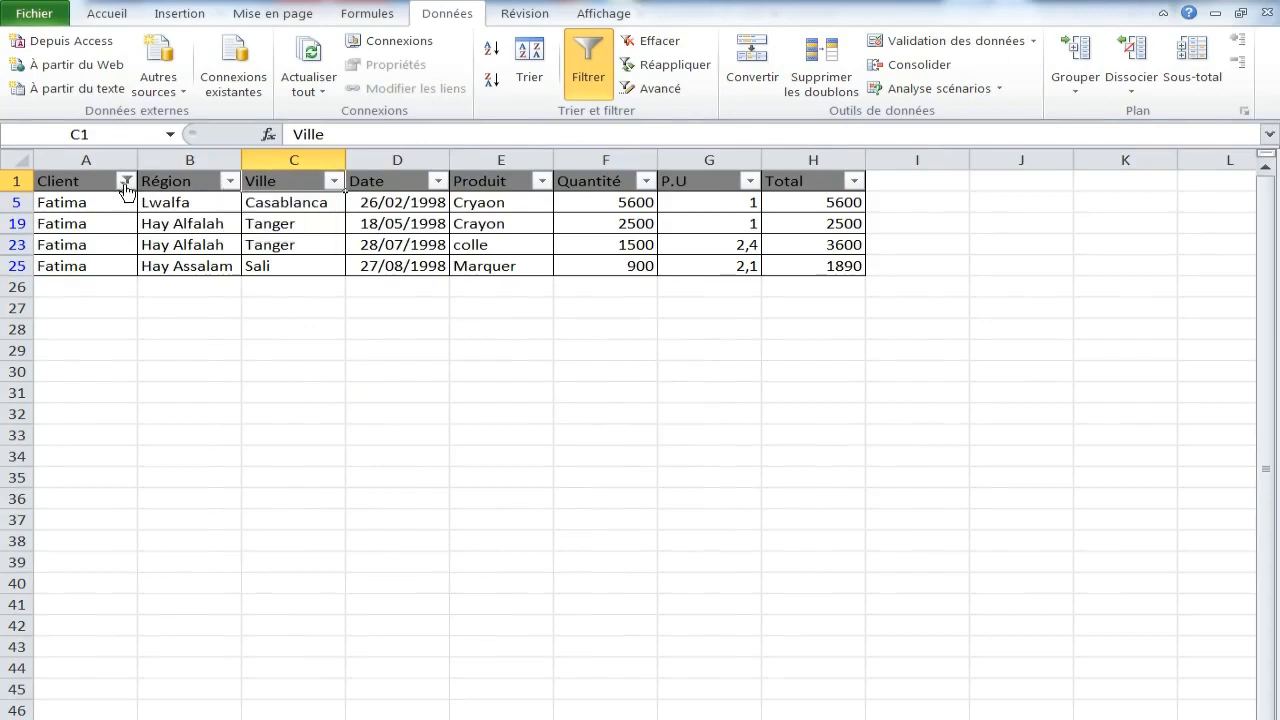
Step: Reselect every client in the Client column filter to show the full table
click(126, 181)
click(78, 383)
click(180, 549)
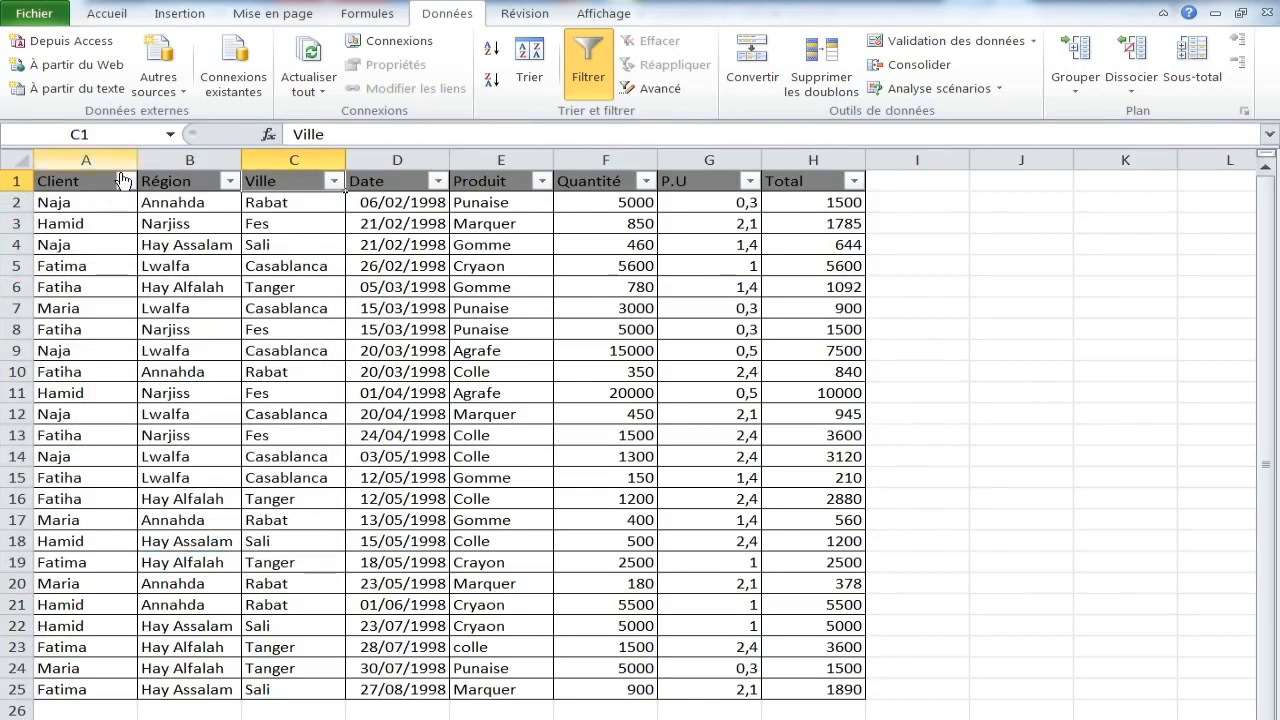
Step: Filter the Client column to show only the fourth client in its list
click(126, 181)
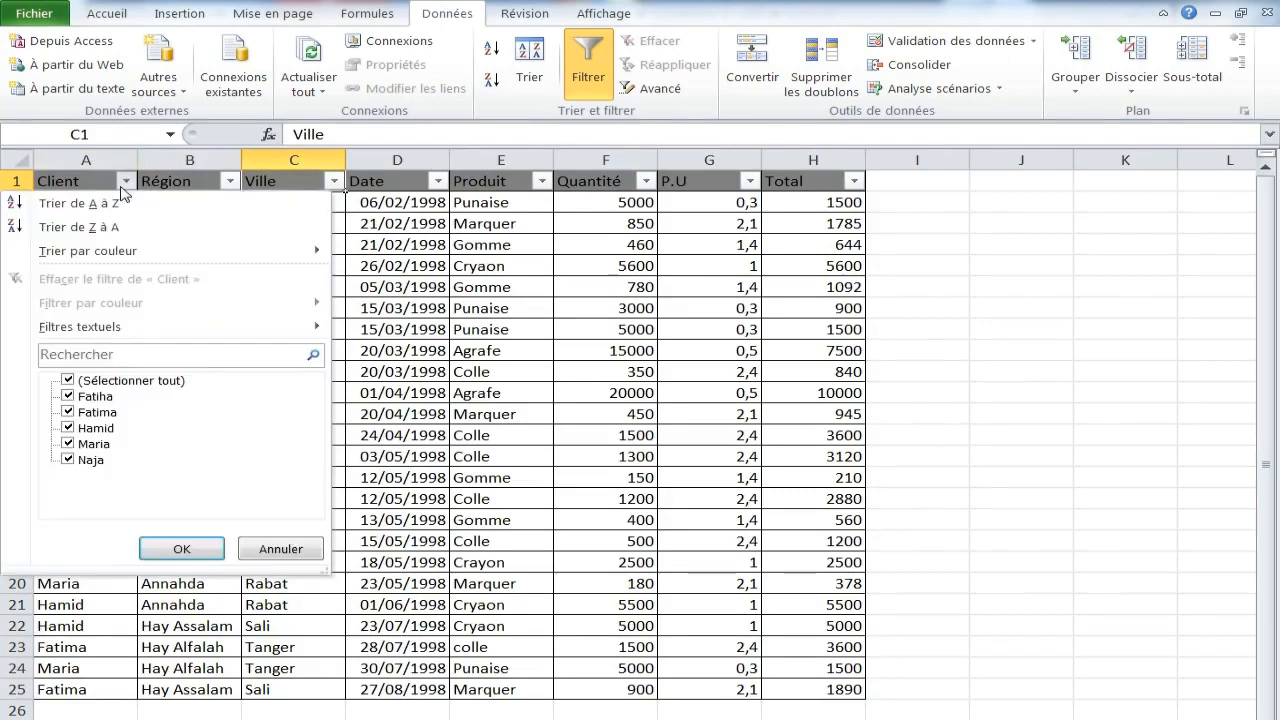
click(68, 381)
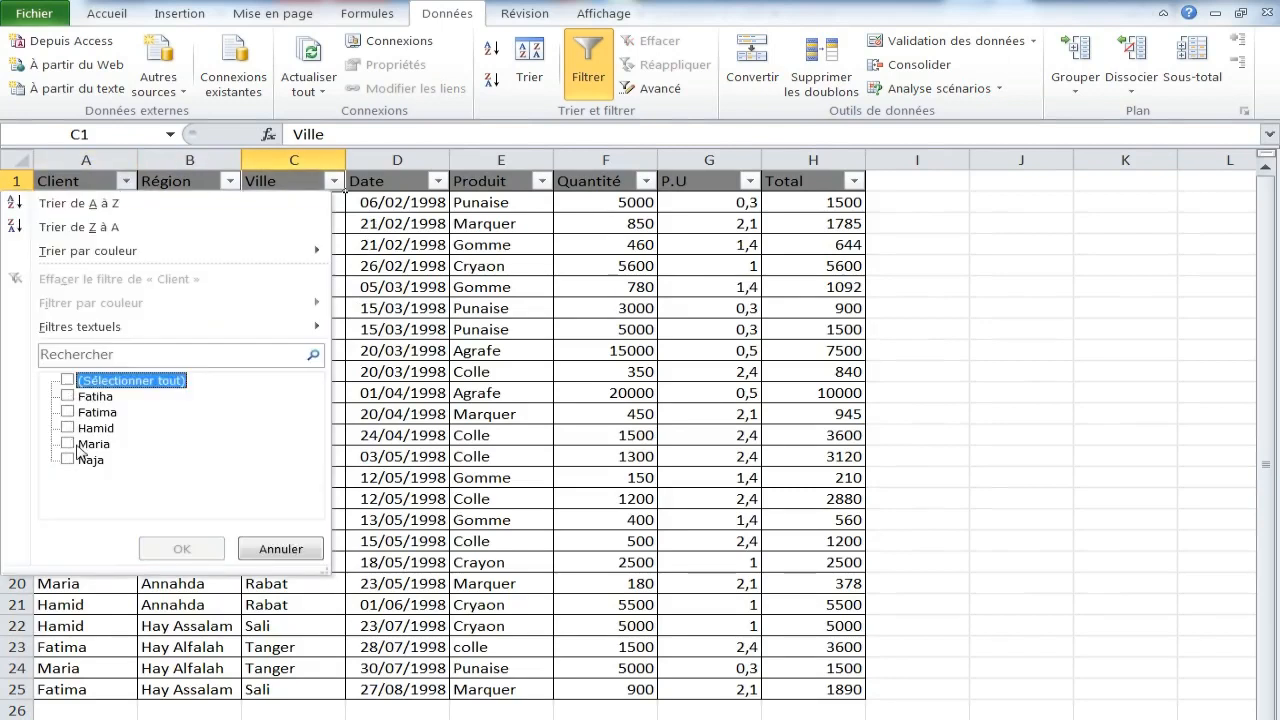
click(80, 448)
click(182, 548)
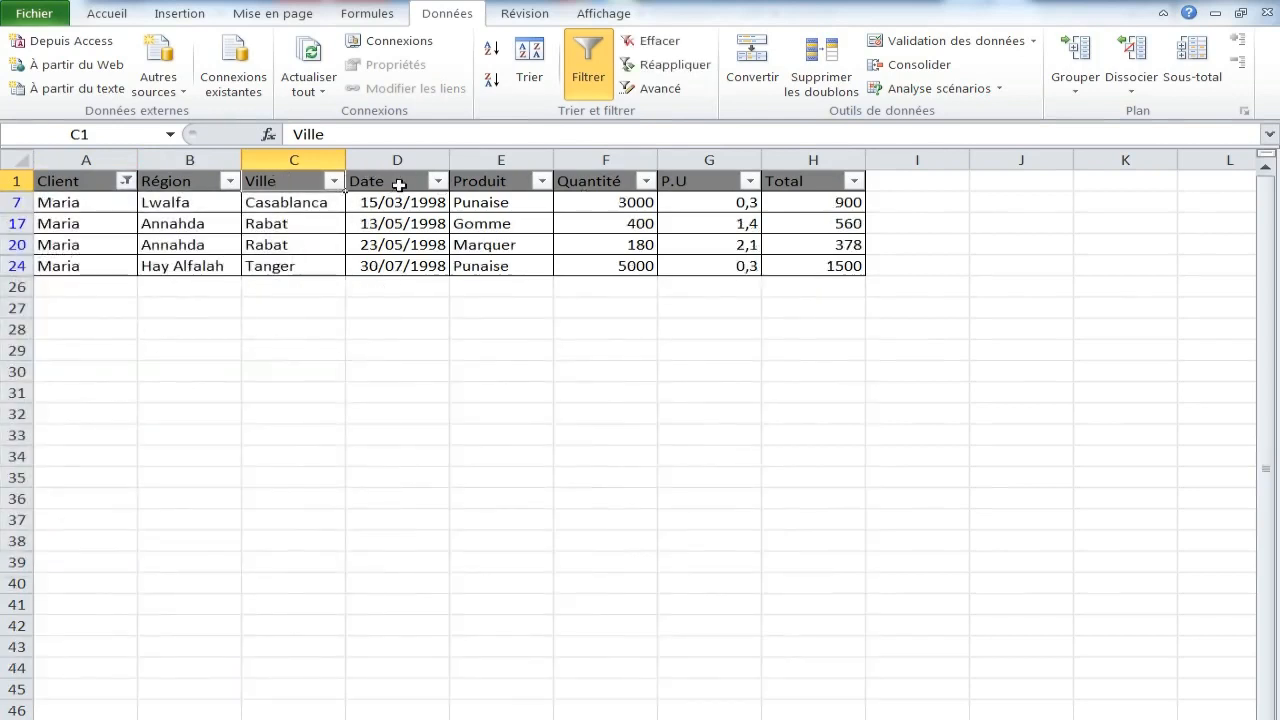
Step: Filter the Produit column to show only Gomme and Punaise for the selected client
click(540, 182)
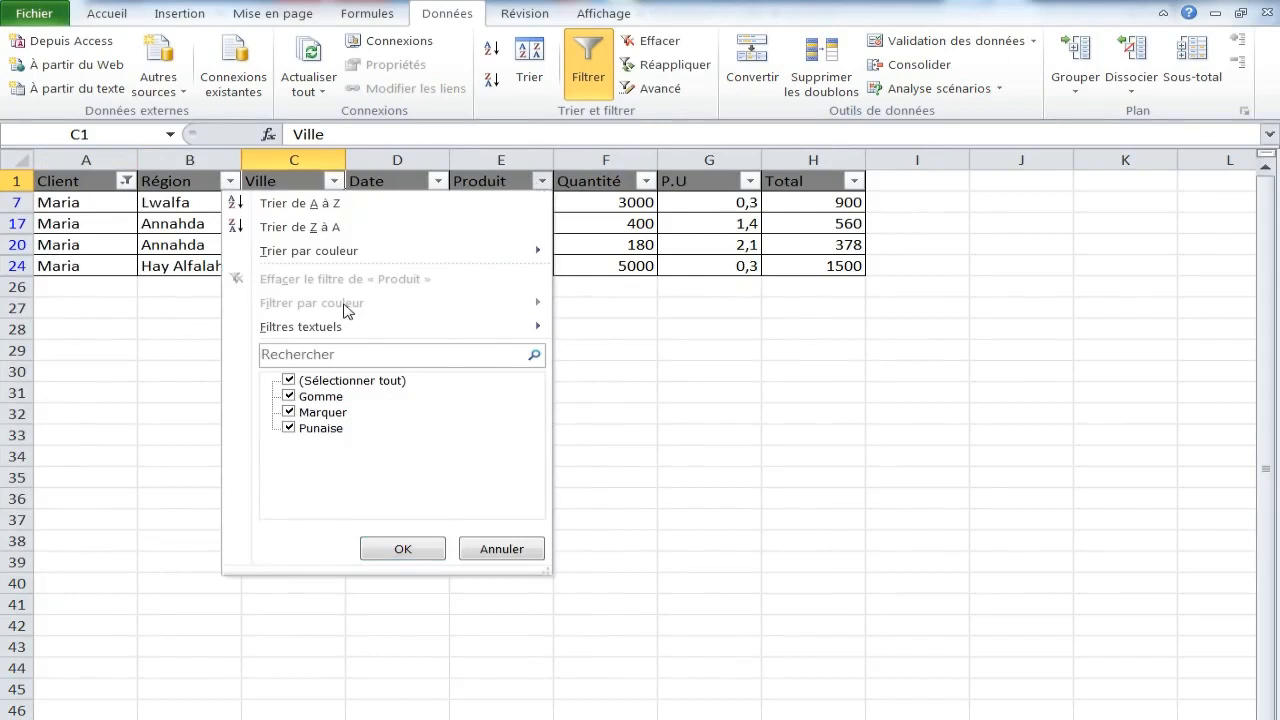
click(288, 384)
click(289, 397)
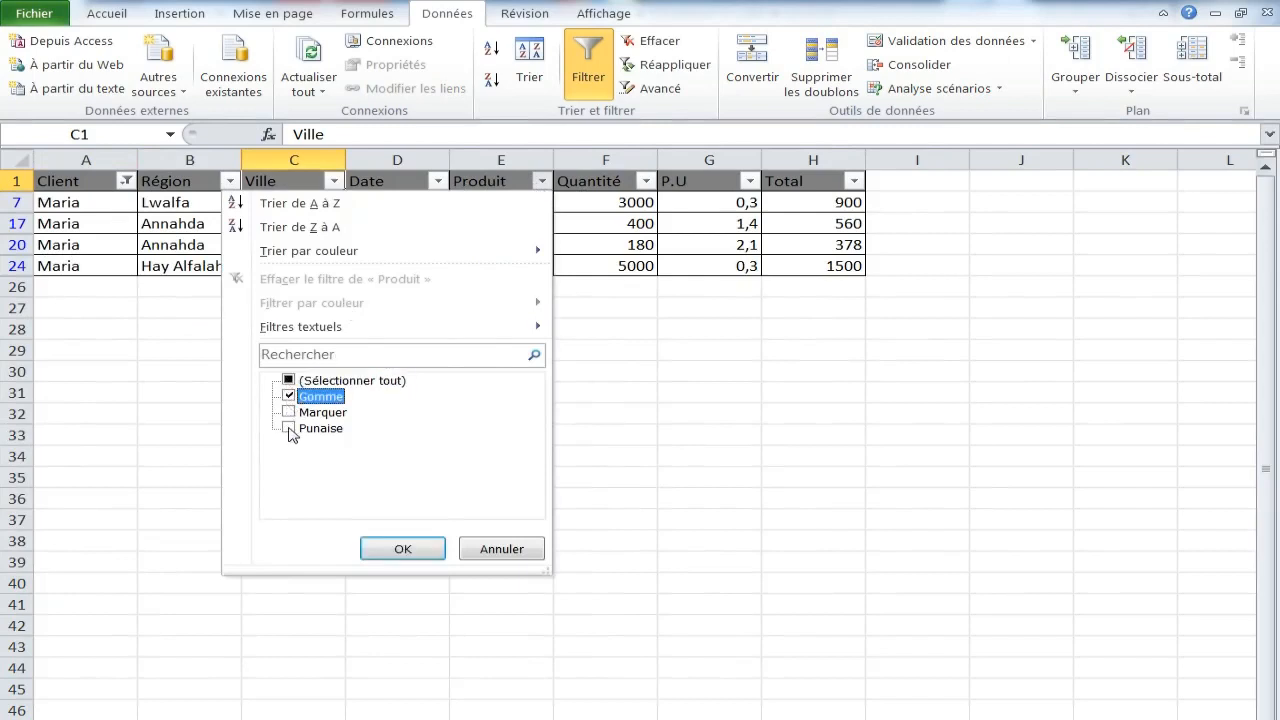
click(289, 429)
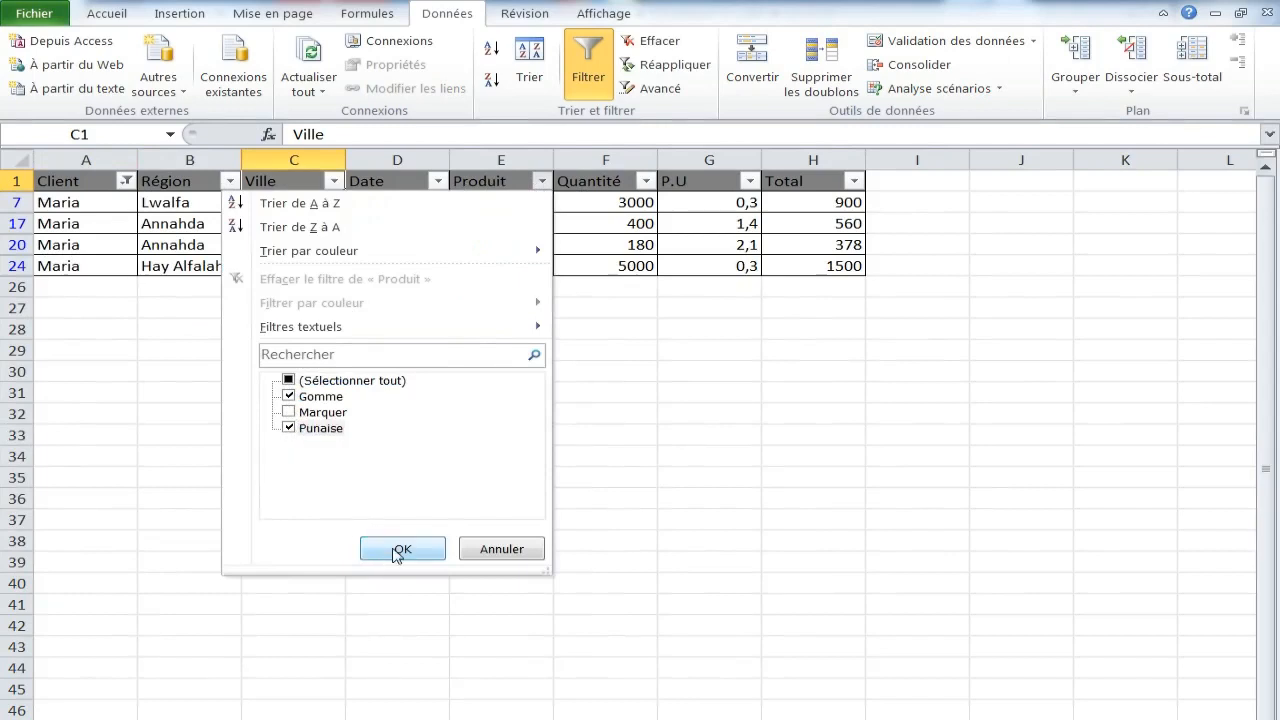
click(400, 551)
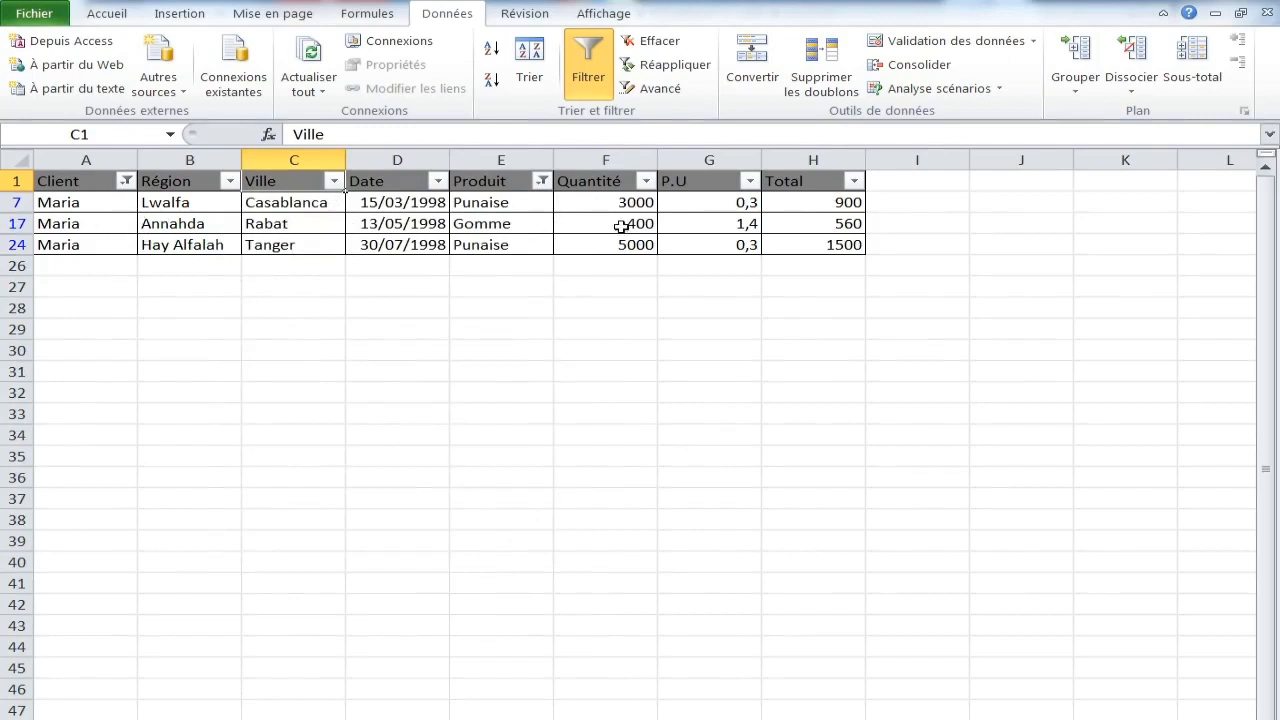
Step: Clear the filters on the Produit and Client columns
click(540, 182)
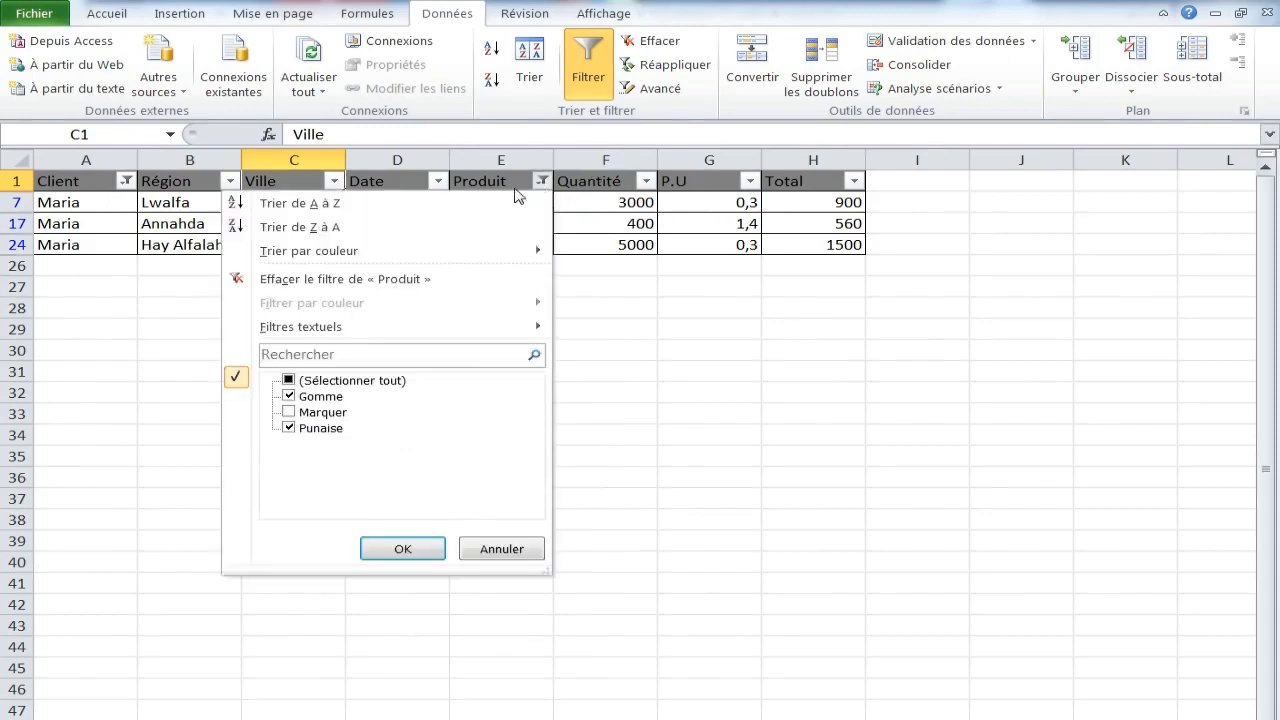
click(282, 286)
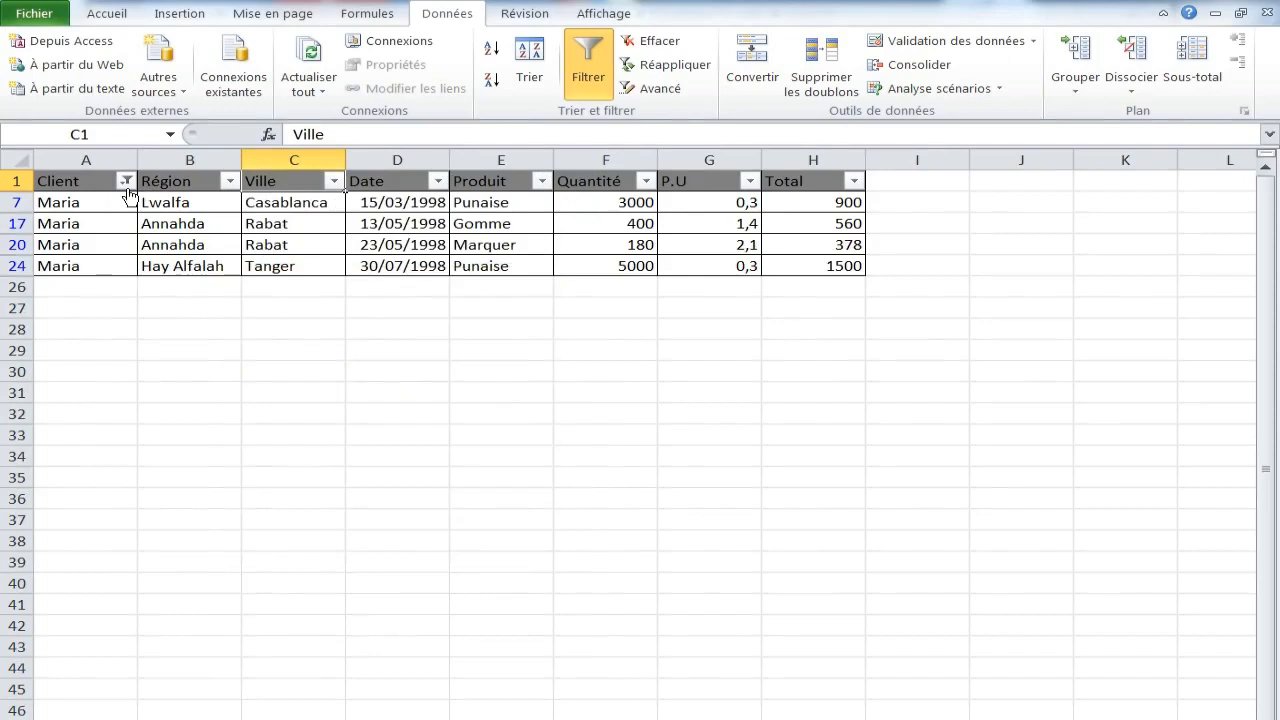
click(126, 183)
click(72, 282)
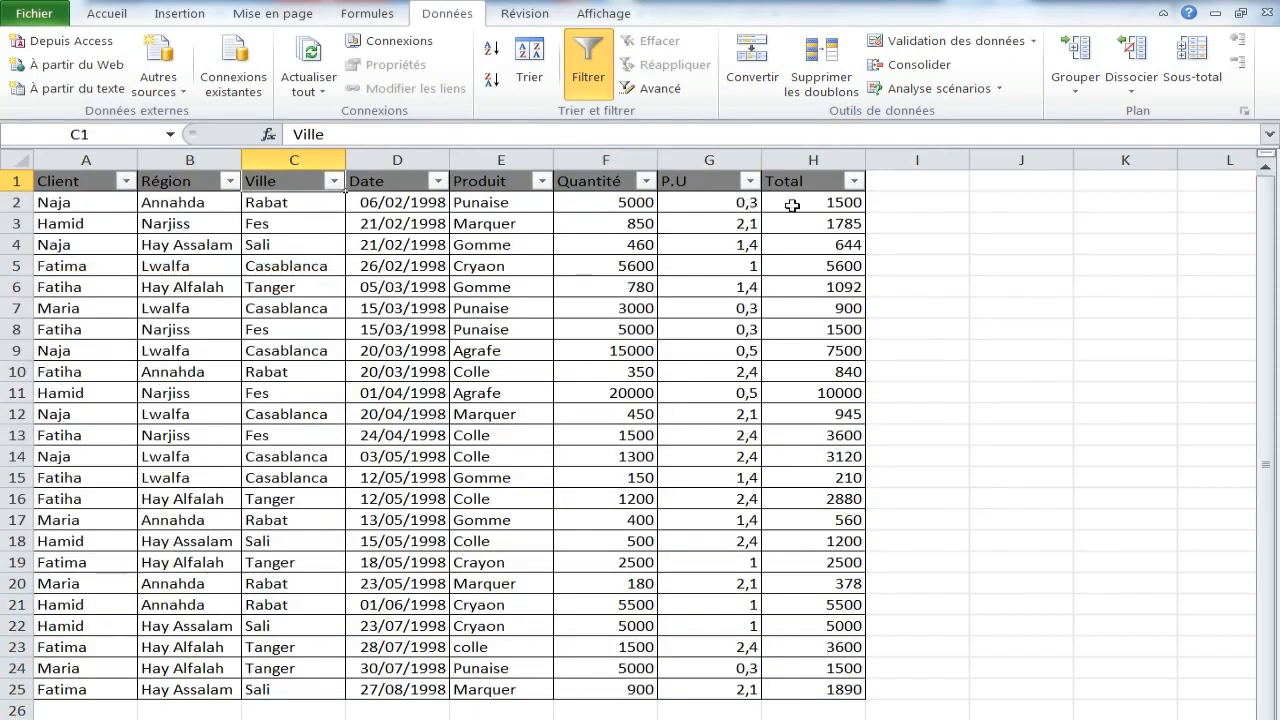
Step: Apply a less-than number filter to the P.U column and clear that filter again
click(708, 182)
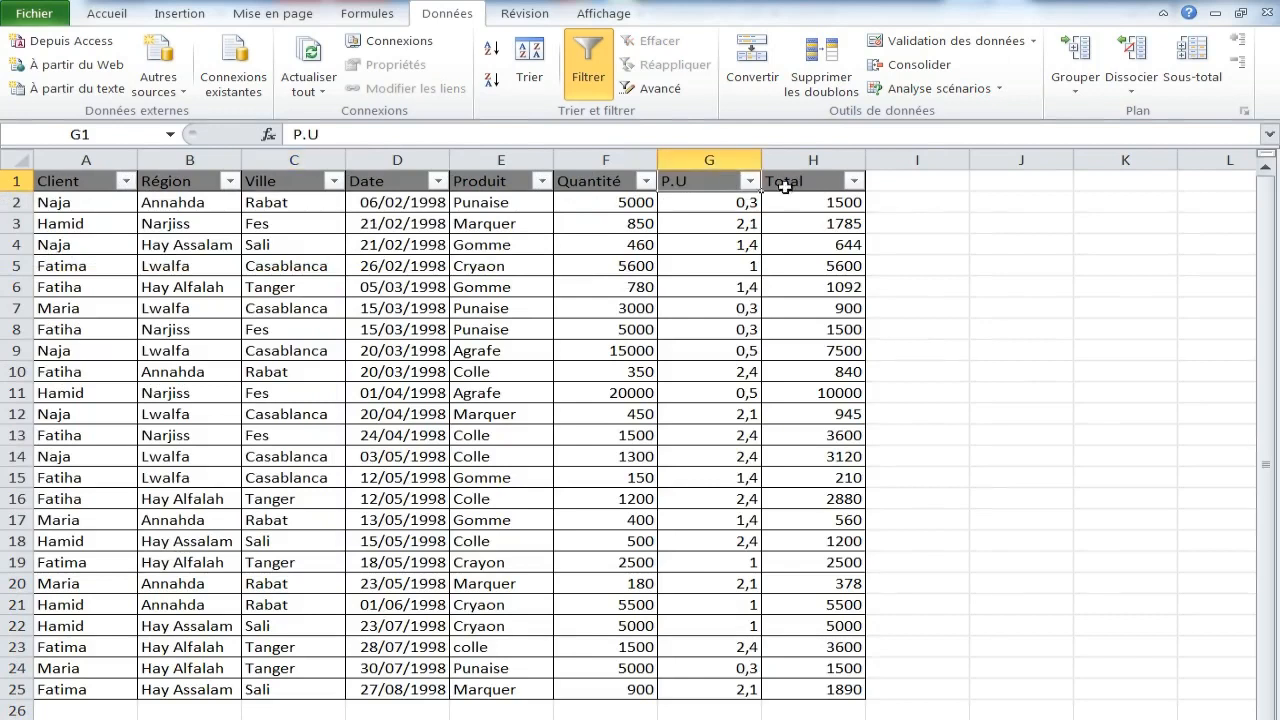
click(749, 181)
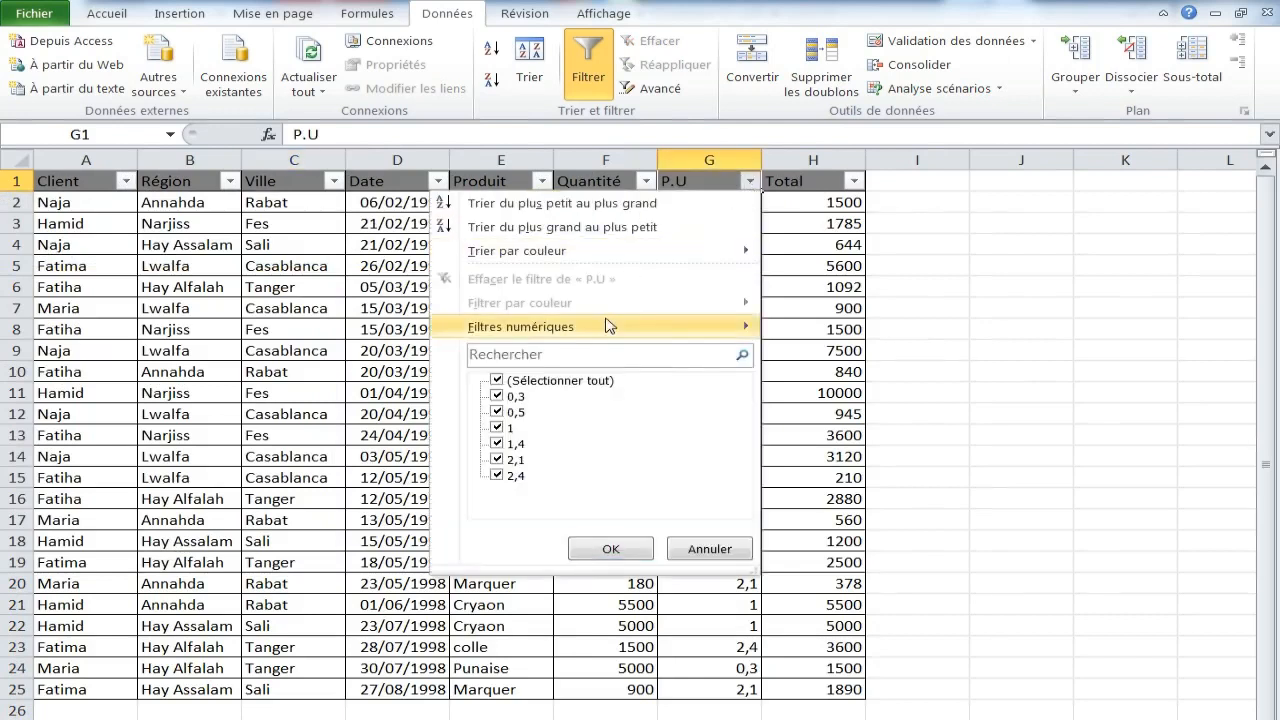
mouse_move(609, 326)
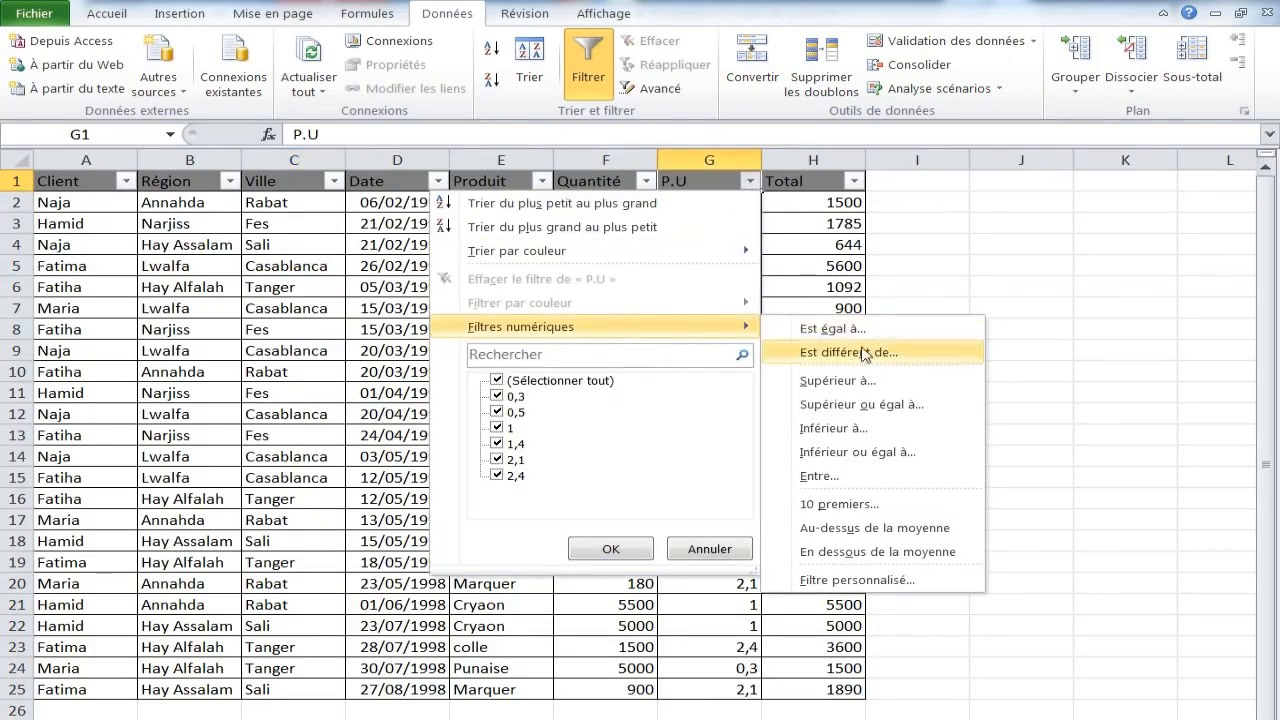
click(845, 430)
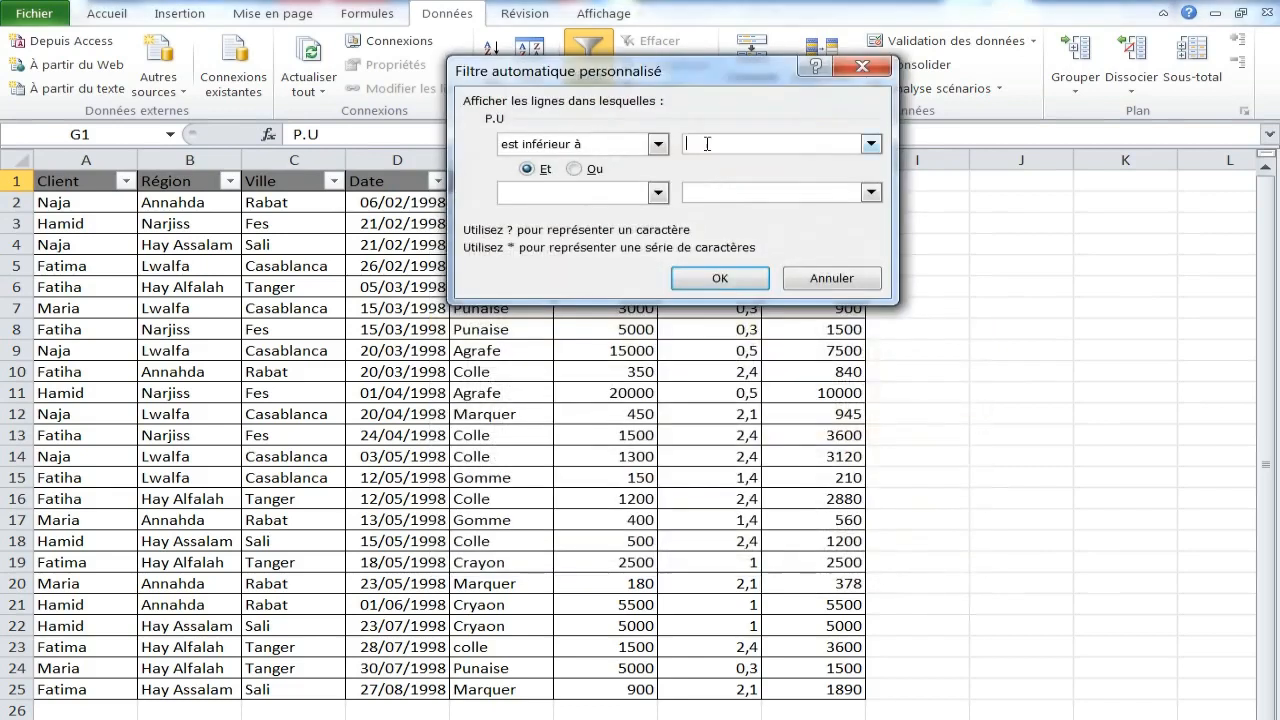
key(Return)
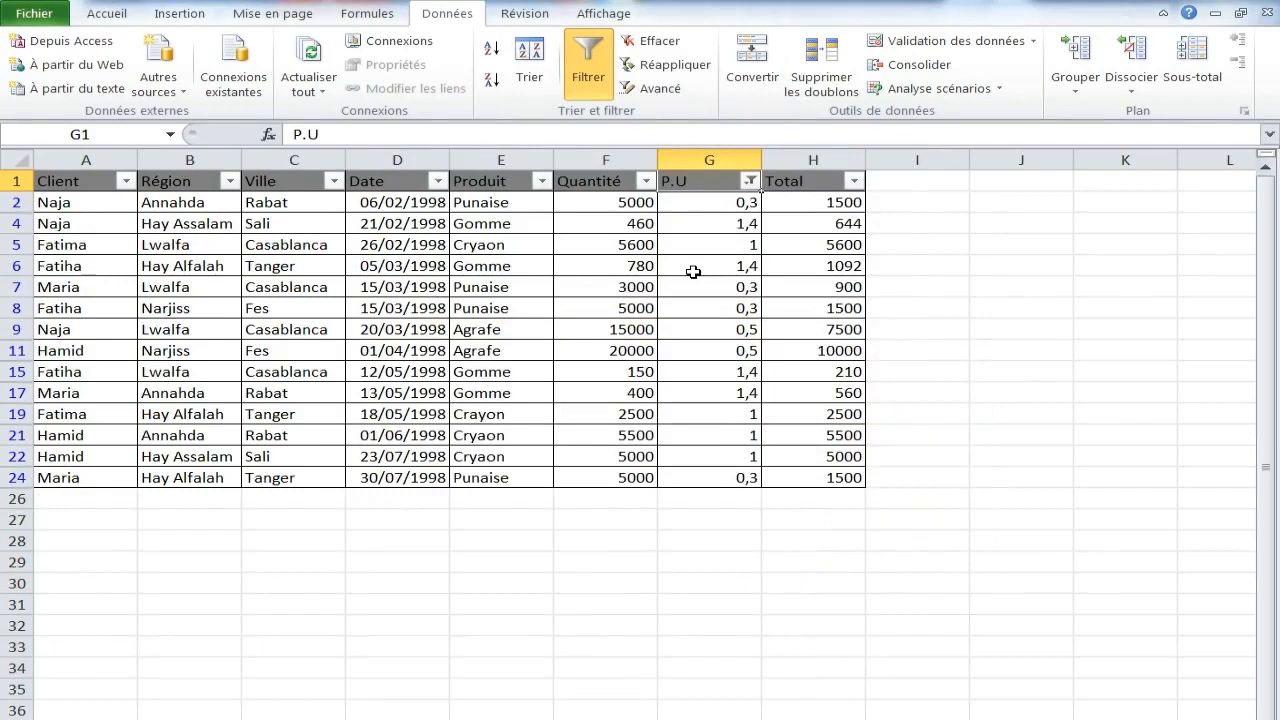
click(749, 180)
click(640, 279)
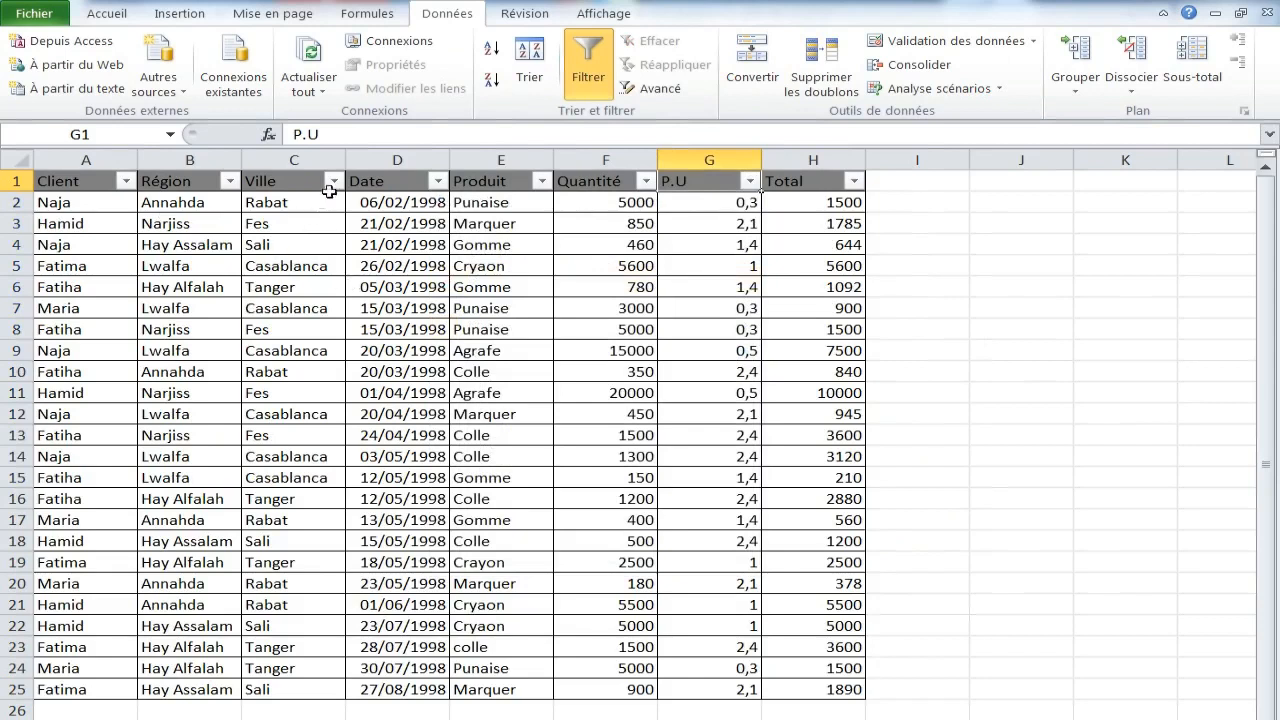
Step: Filter the Produit column to show only Colle
click(540, 182)
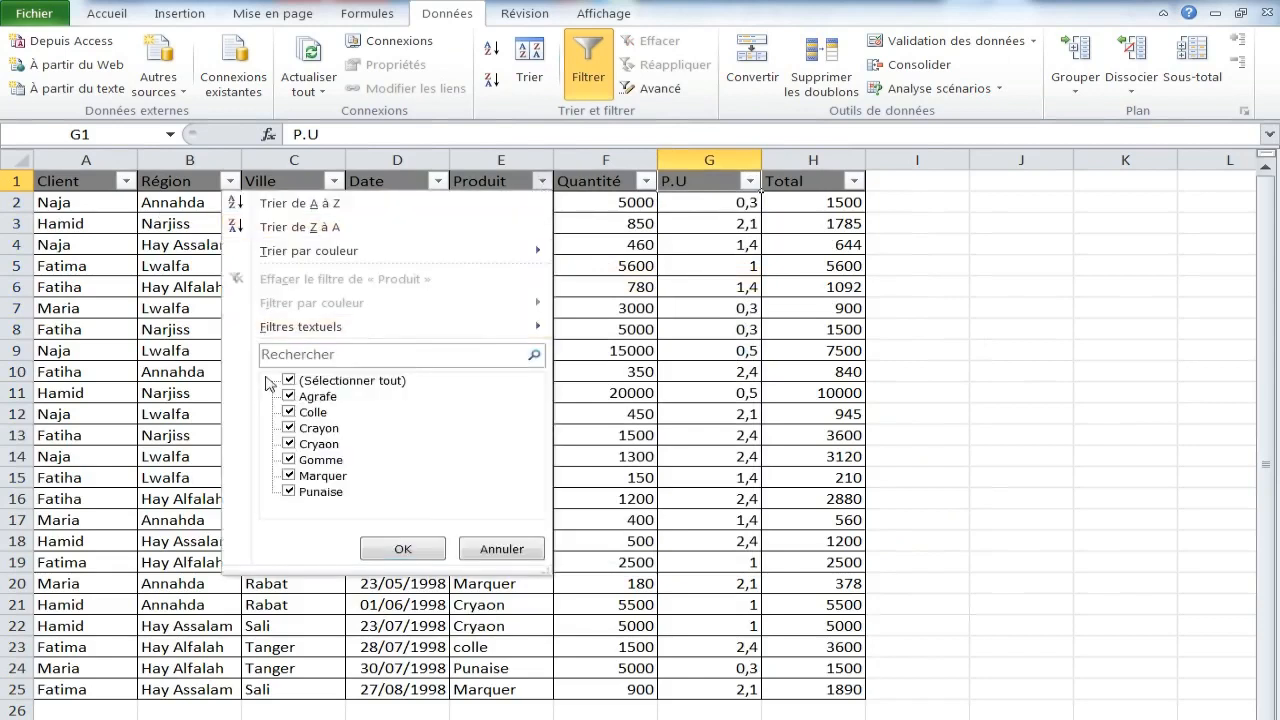
click(289, 380)
click(305, 412)
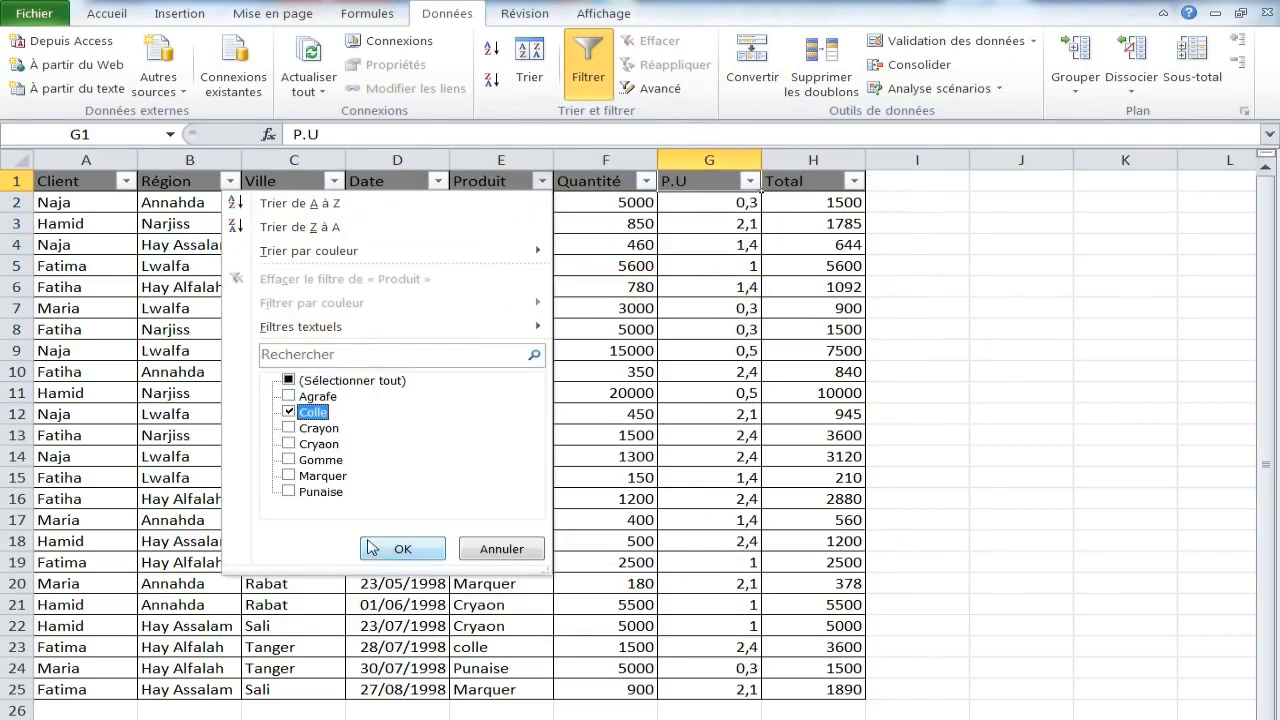
click(403, 548)
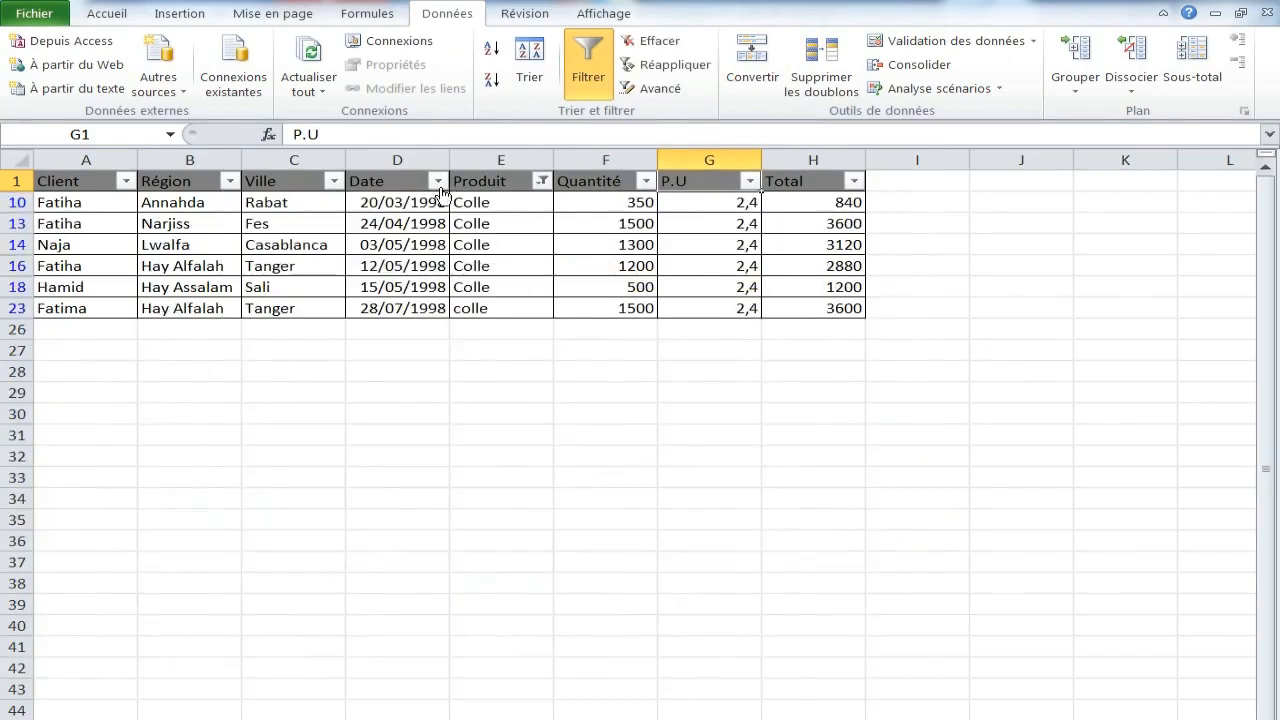
Step: Open a custom between-dates filter for the Date column of the filtered table
click(437, 181)
mouse_move(325, 335)
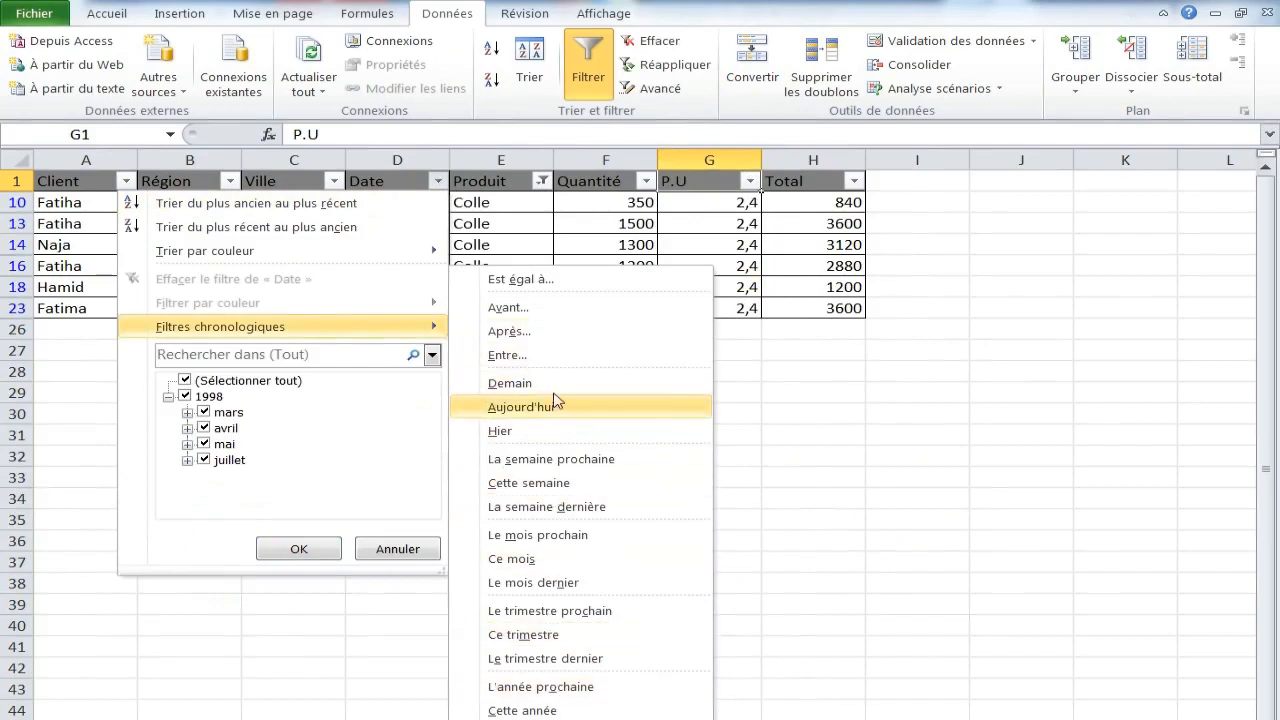
click(552, 362)
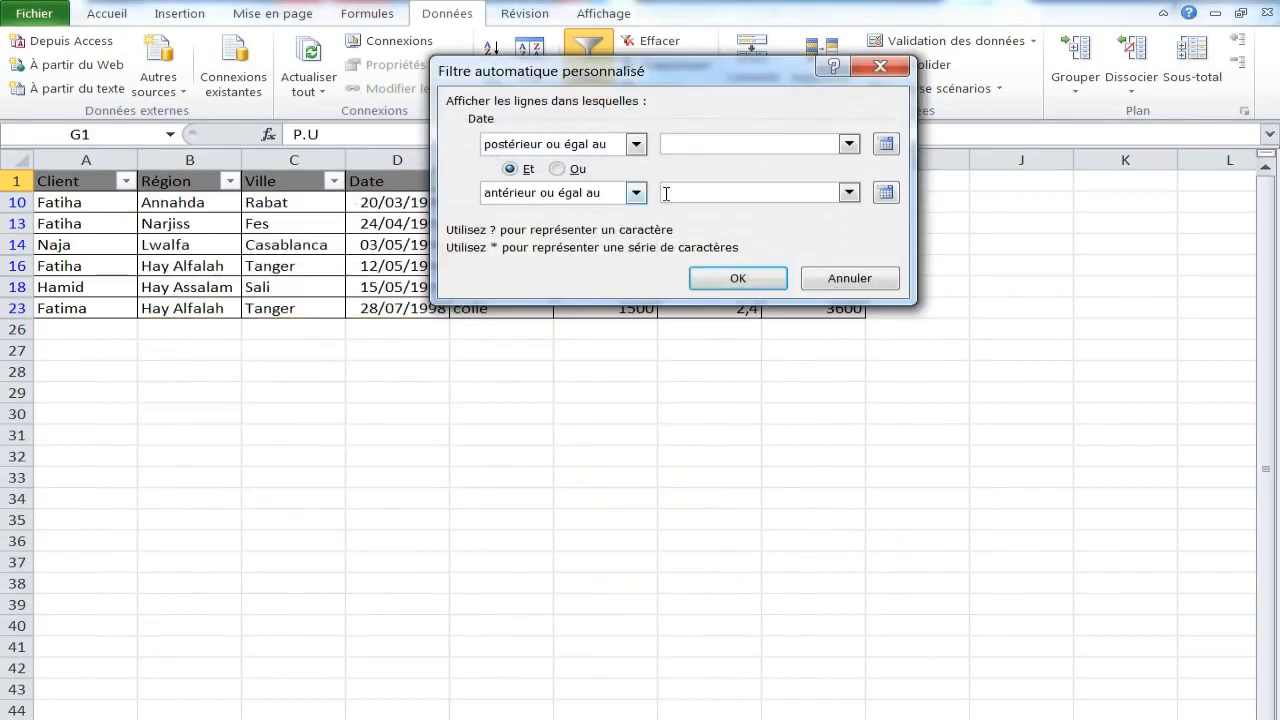
click(882, 146)
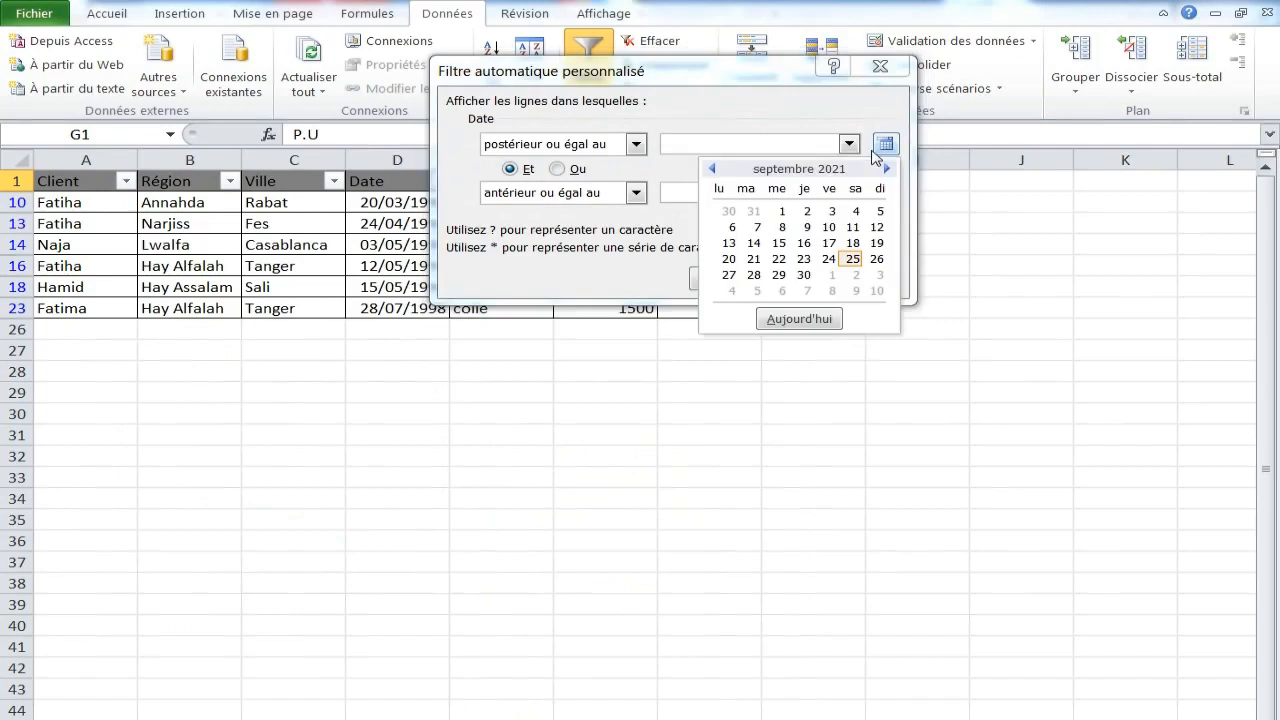
click(713, 169)
click(713, 169)
click(713, 169)
click(713, 169)
click(713, 169)
click(713, 169)
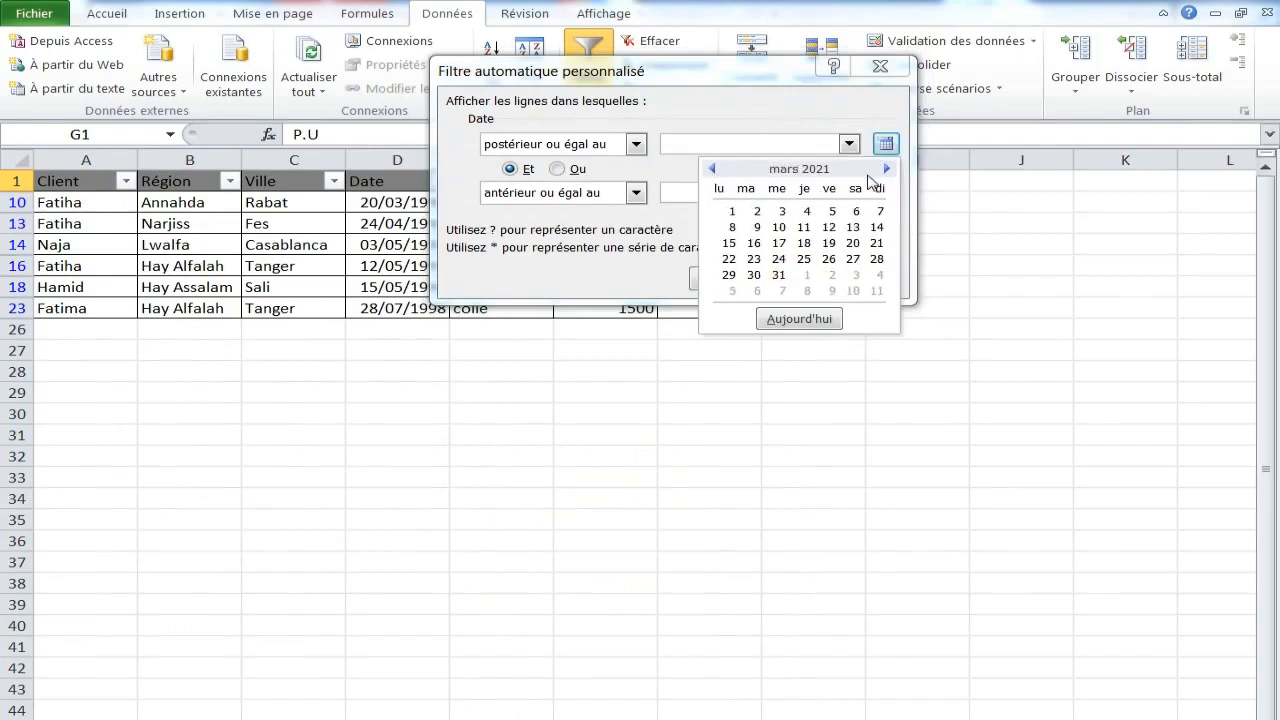
click(886, 169)
click(886, 143)
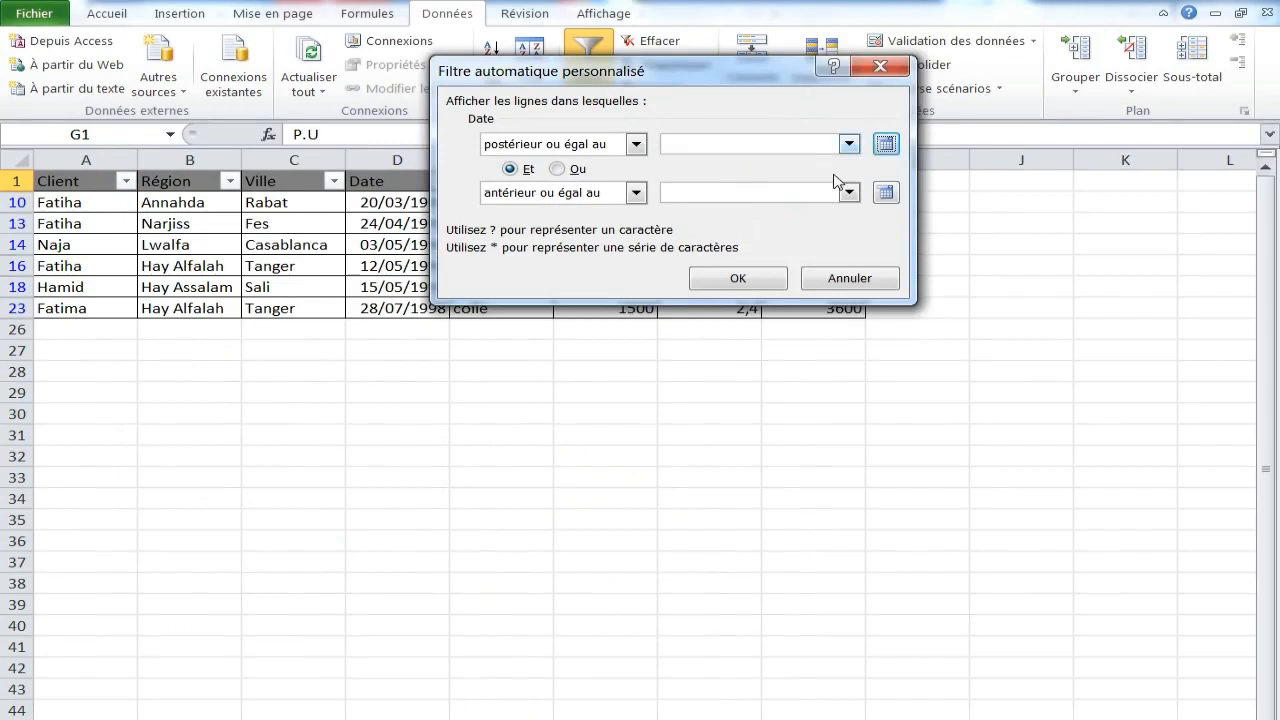
Step: Filter the Date column for dates on or after 08/09/2021 and on or before 01/09/2021
click(886, 143)
click(782, 227)
click(886, 192)
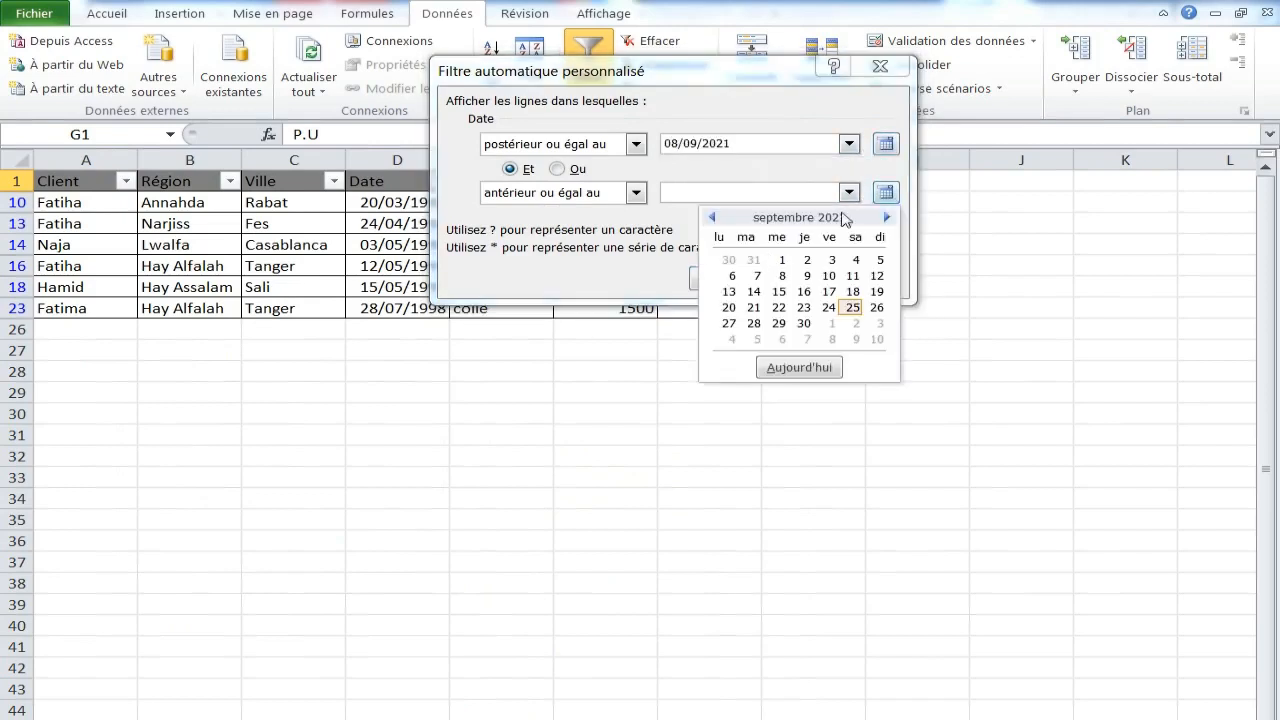
click(778, 259)
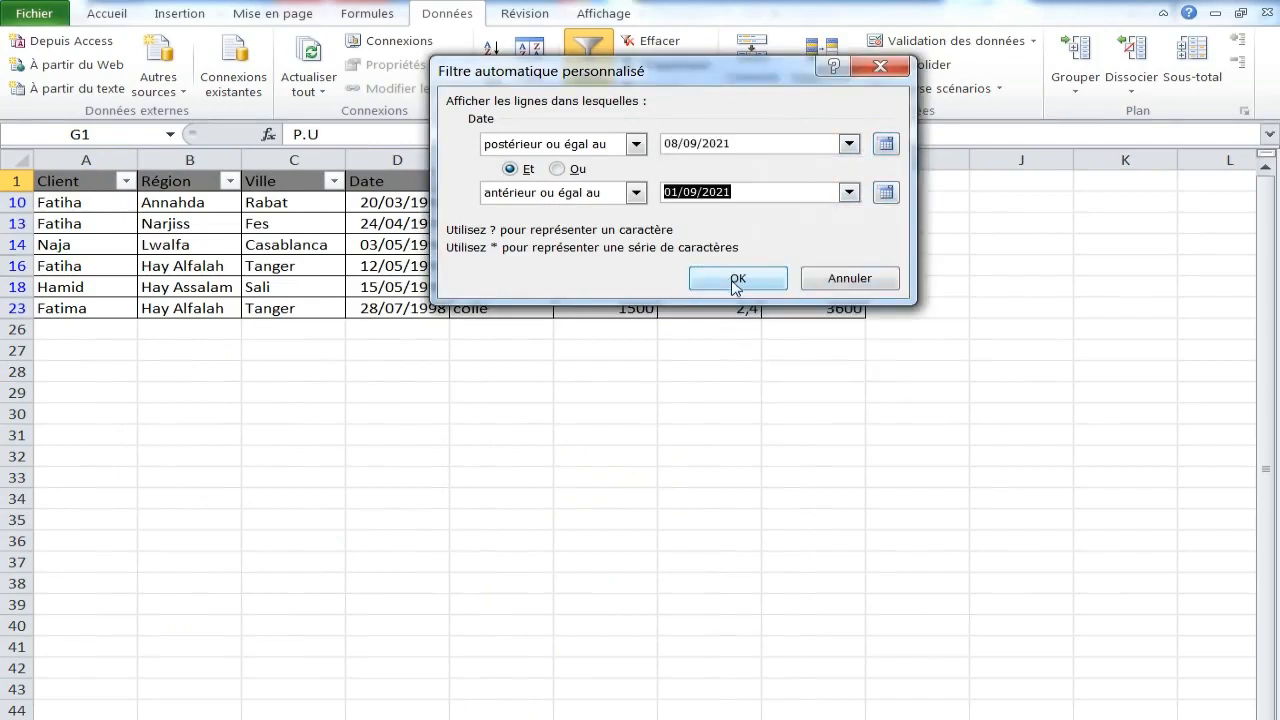
click(736, 282)
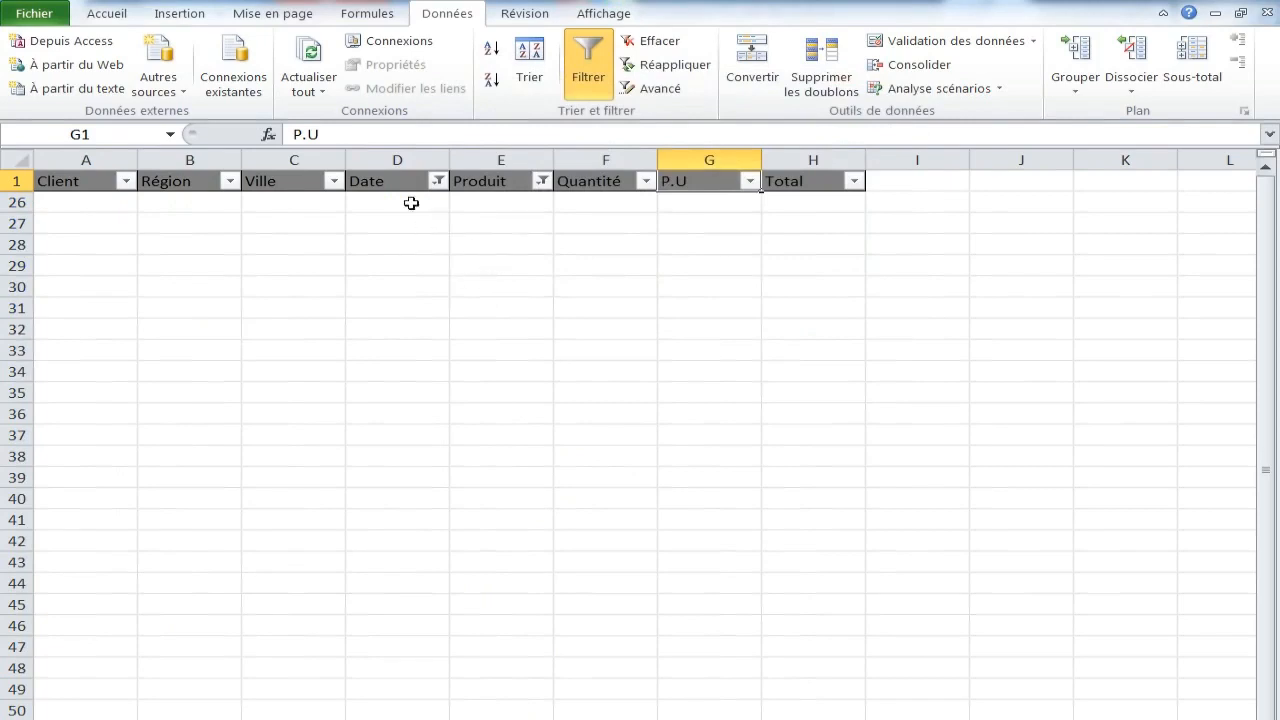
Step: Clear the Date column's filter and select all products again in the Produit filter
click(438, 180)
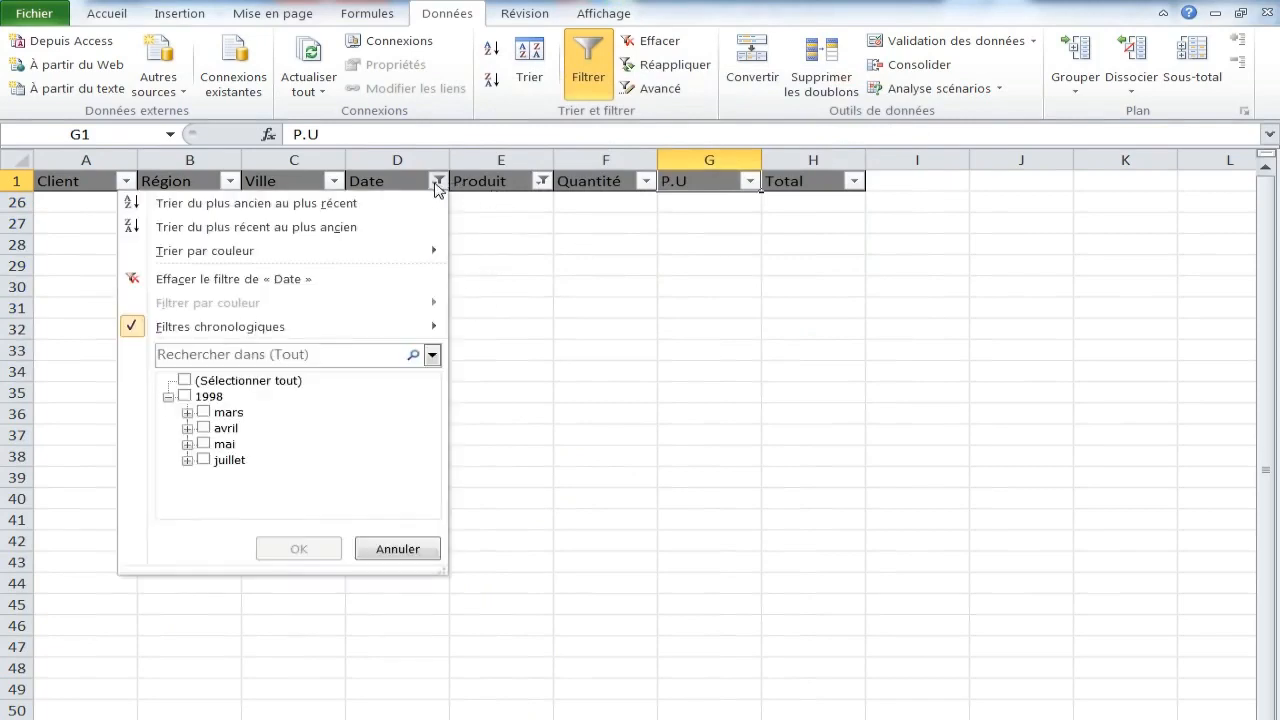
click(192, 279)
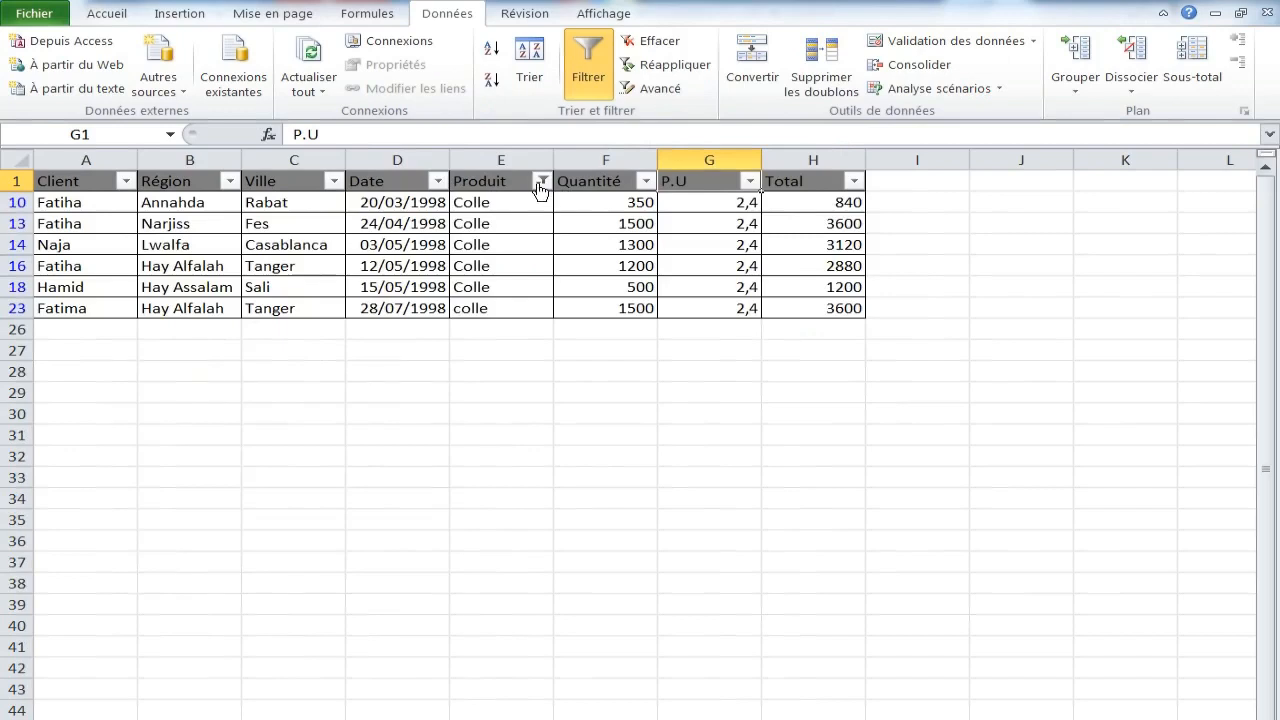
click(541, 181)
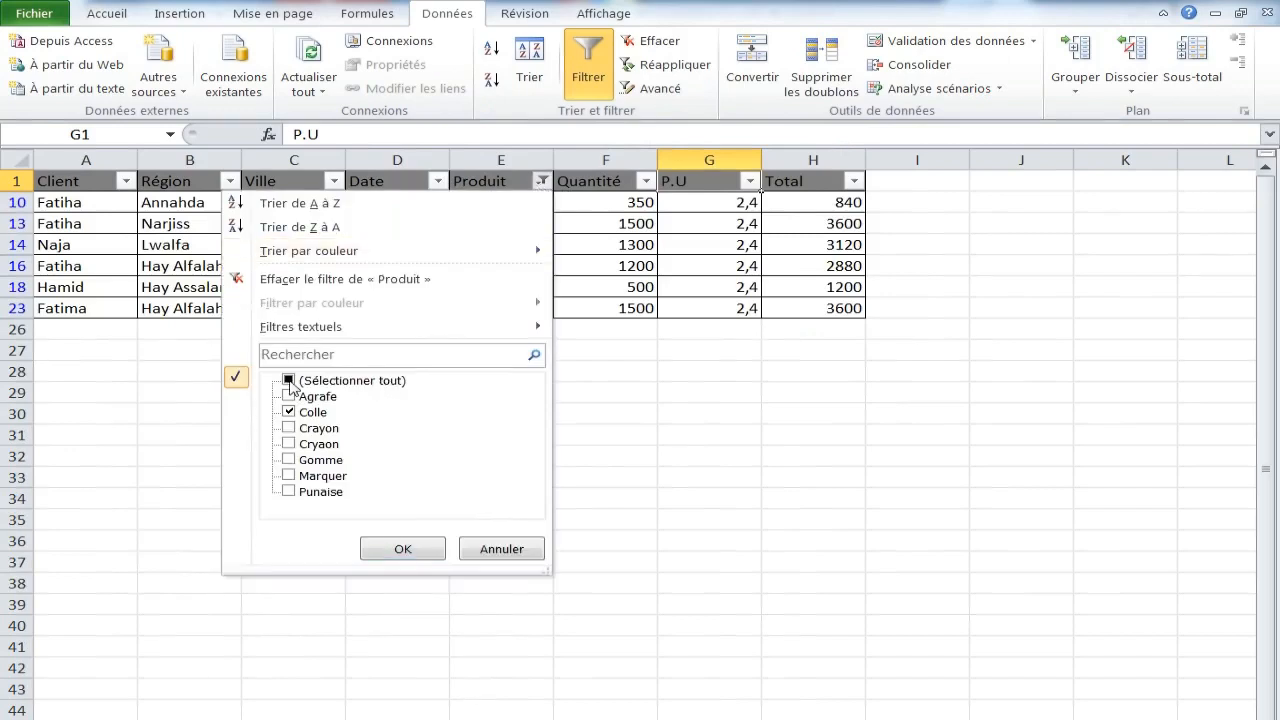
click(289, 381)
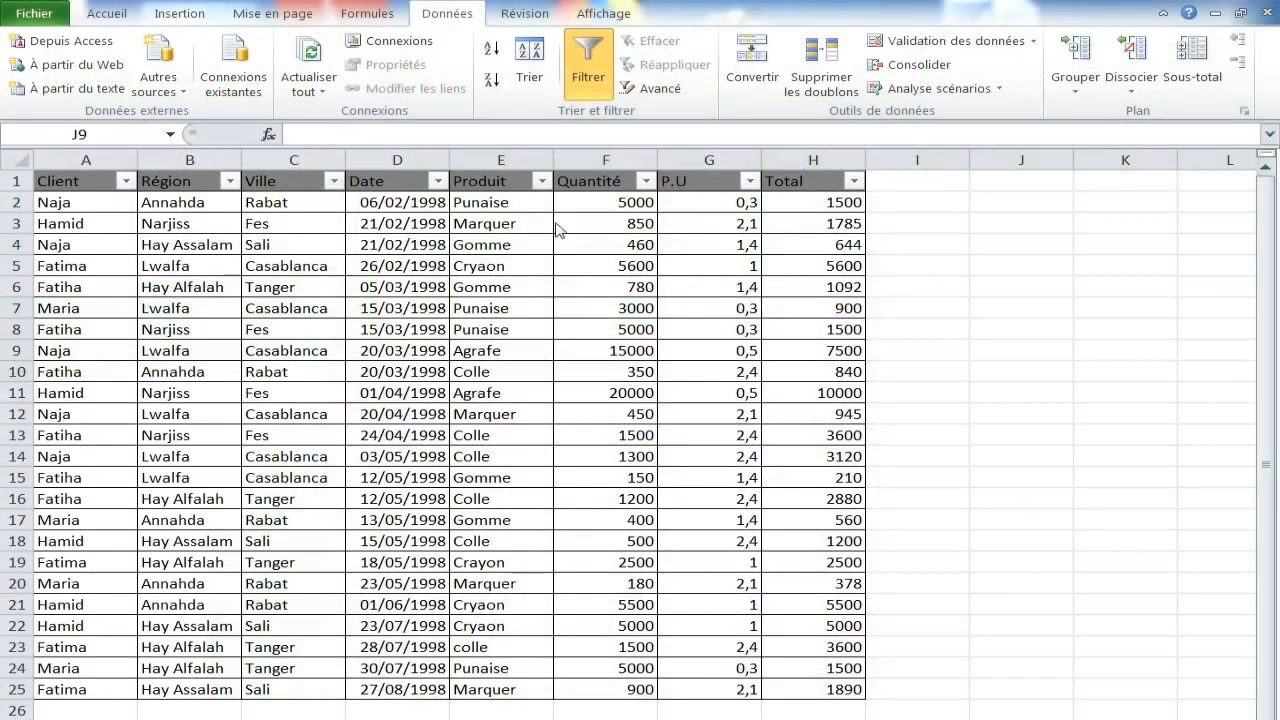
Step: Filter the Produit column to show only Agrafe
click(542, 182)
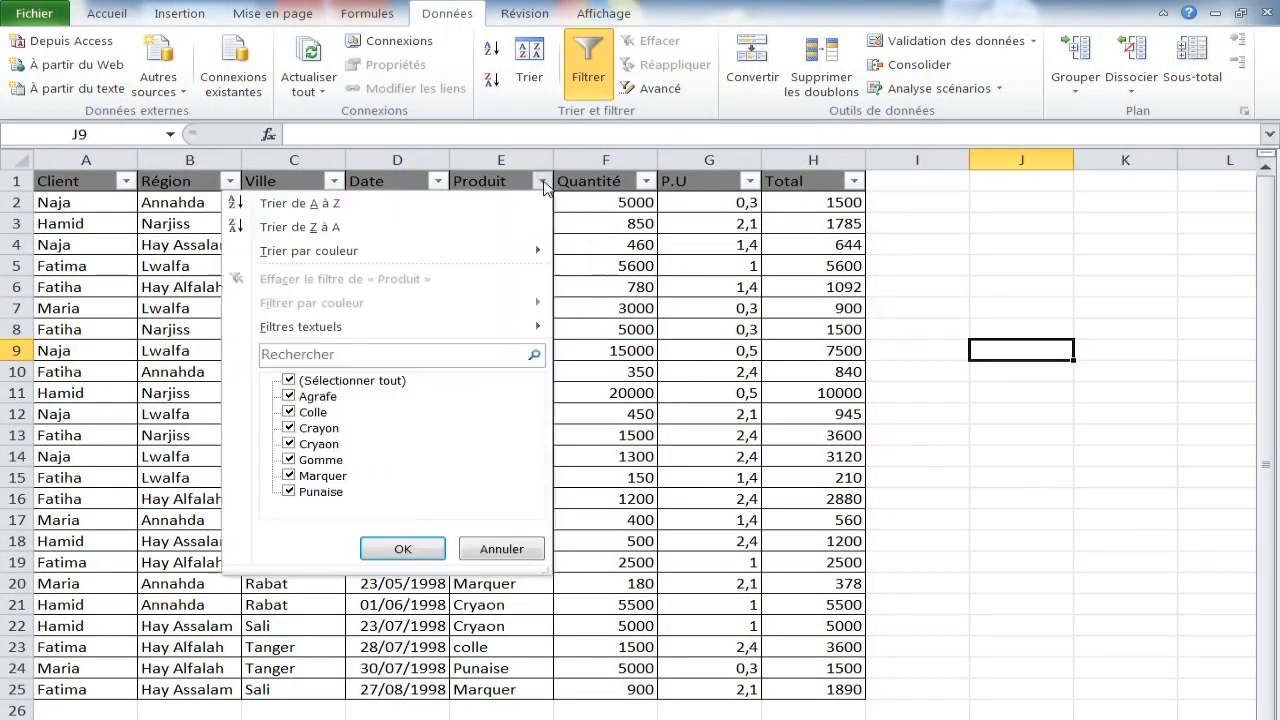
click(288, 382)
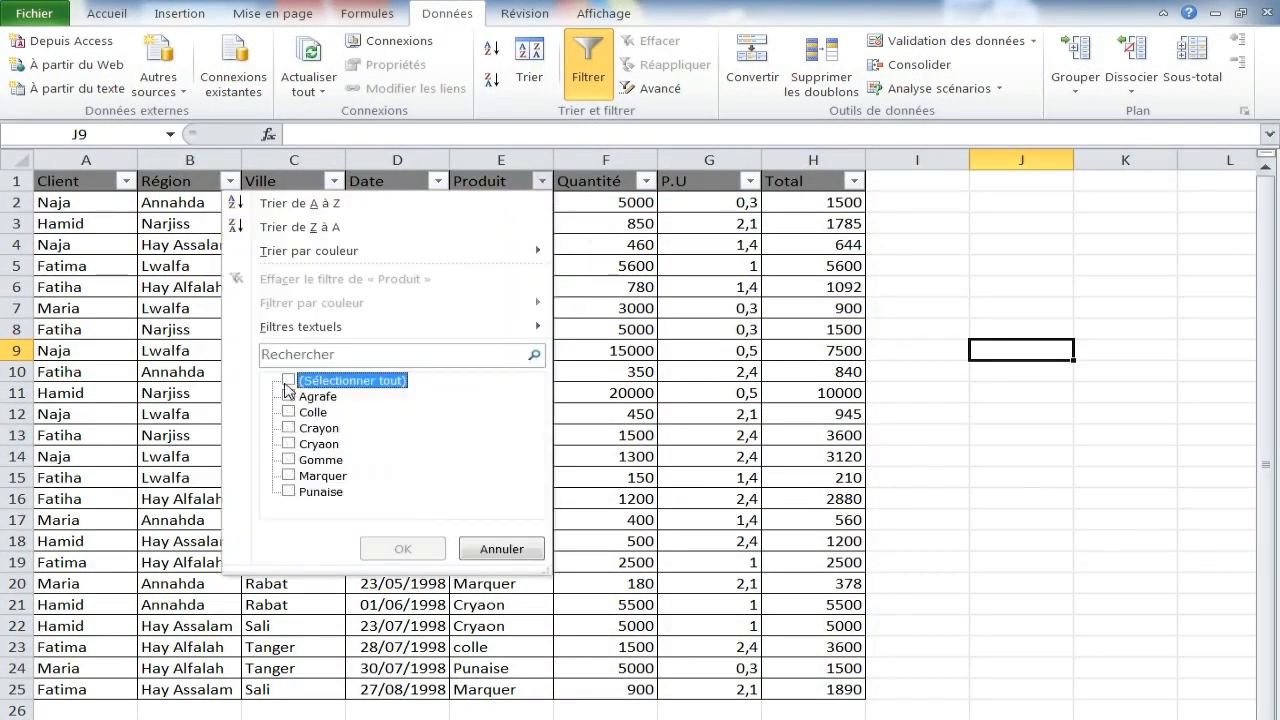
click(288, 397)
click(402, 549)
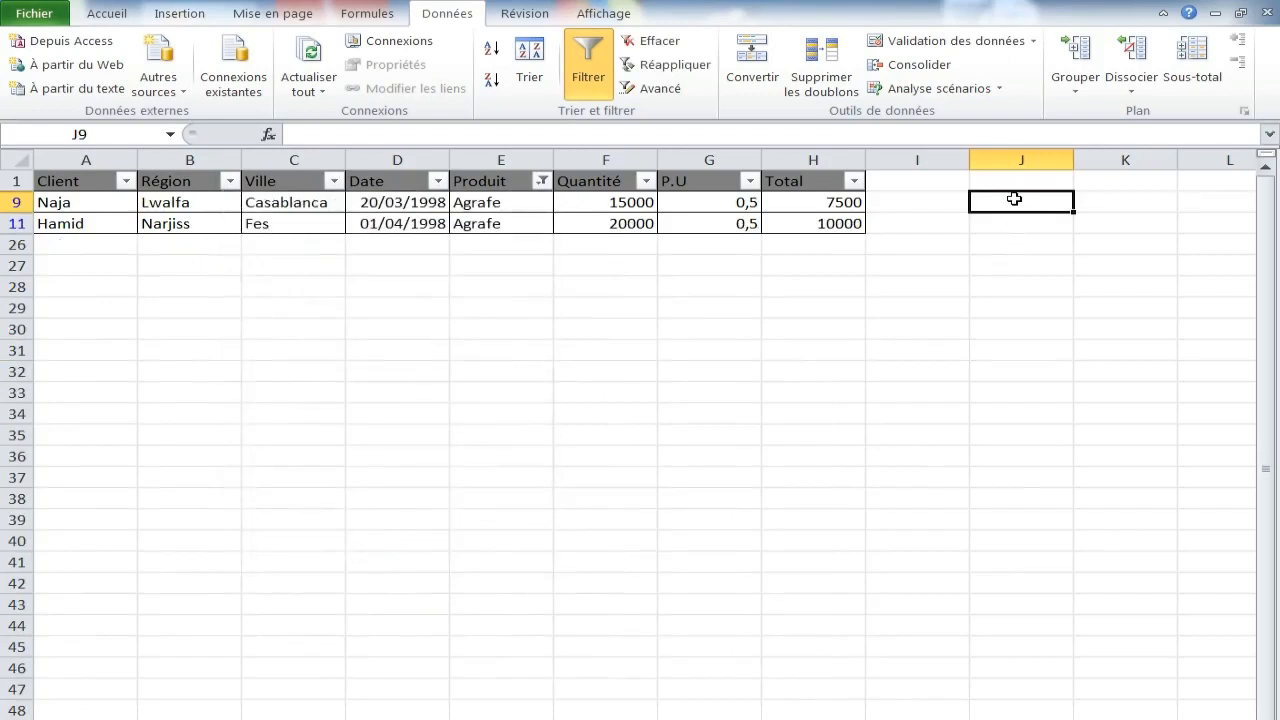
Step: Add the two visible Agrafe quantities in cell J9 with the formula =F9+F11
text(=)
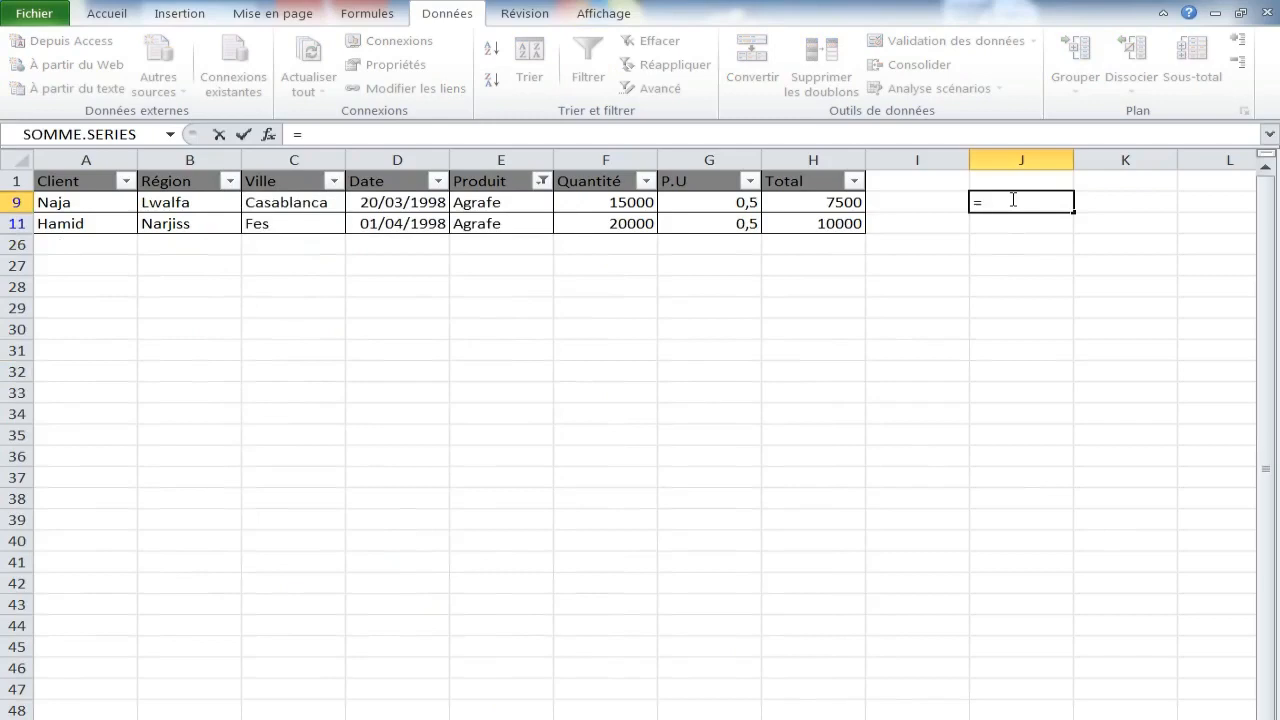
click(628, 202)
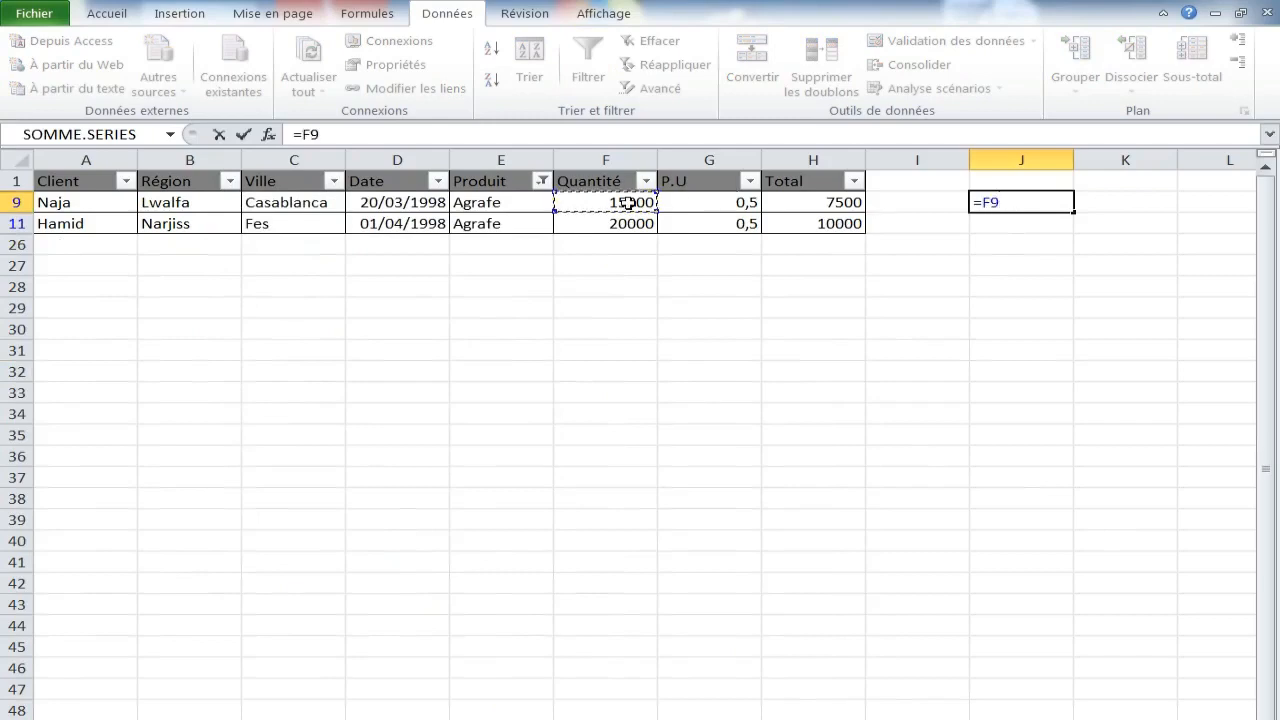
text(+)
click(630, 223)
key(Return)
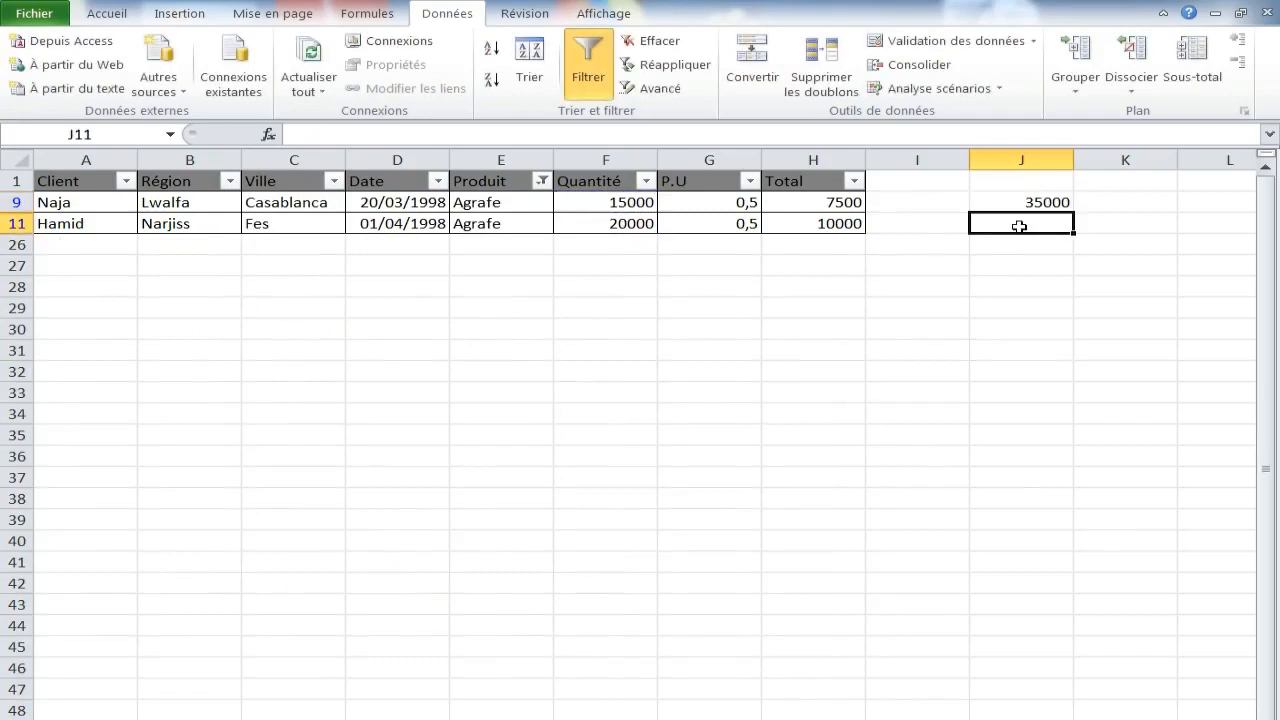
Step: Sum the two visible quantities as separate arguments in cell J11 with =somme(F9;F11)
text(=s)
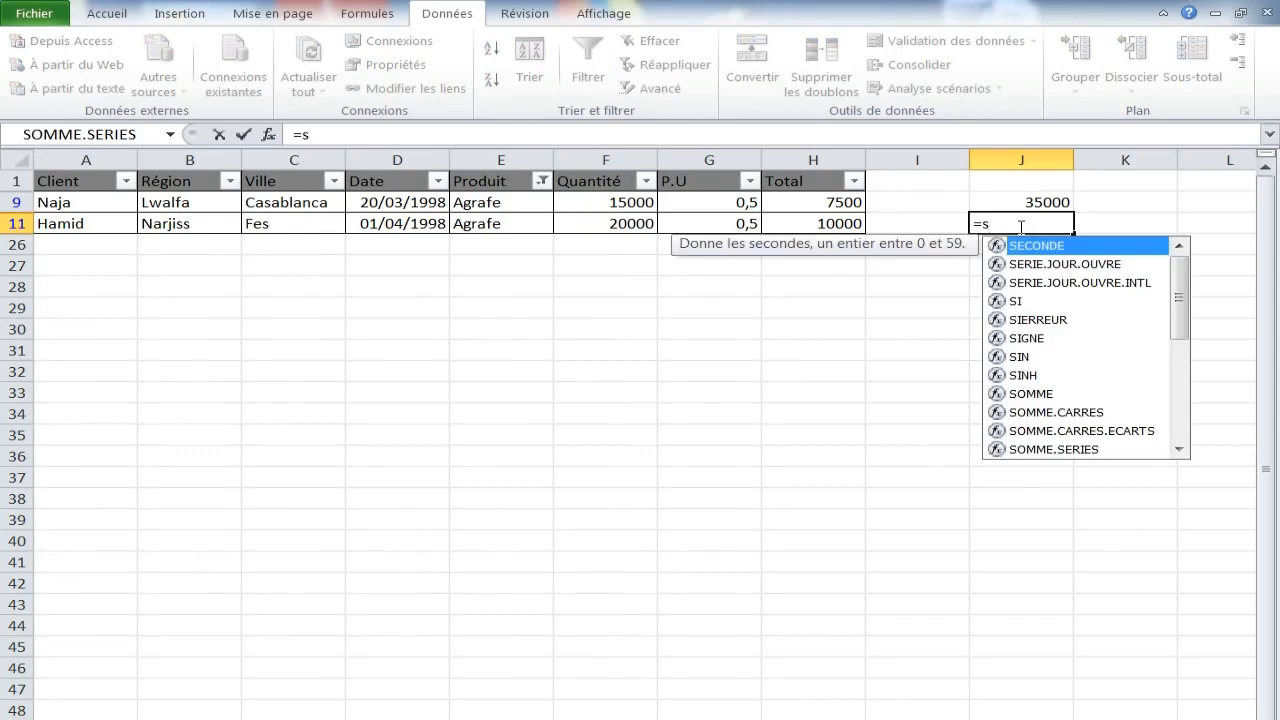
text(omme)
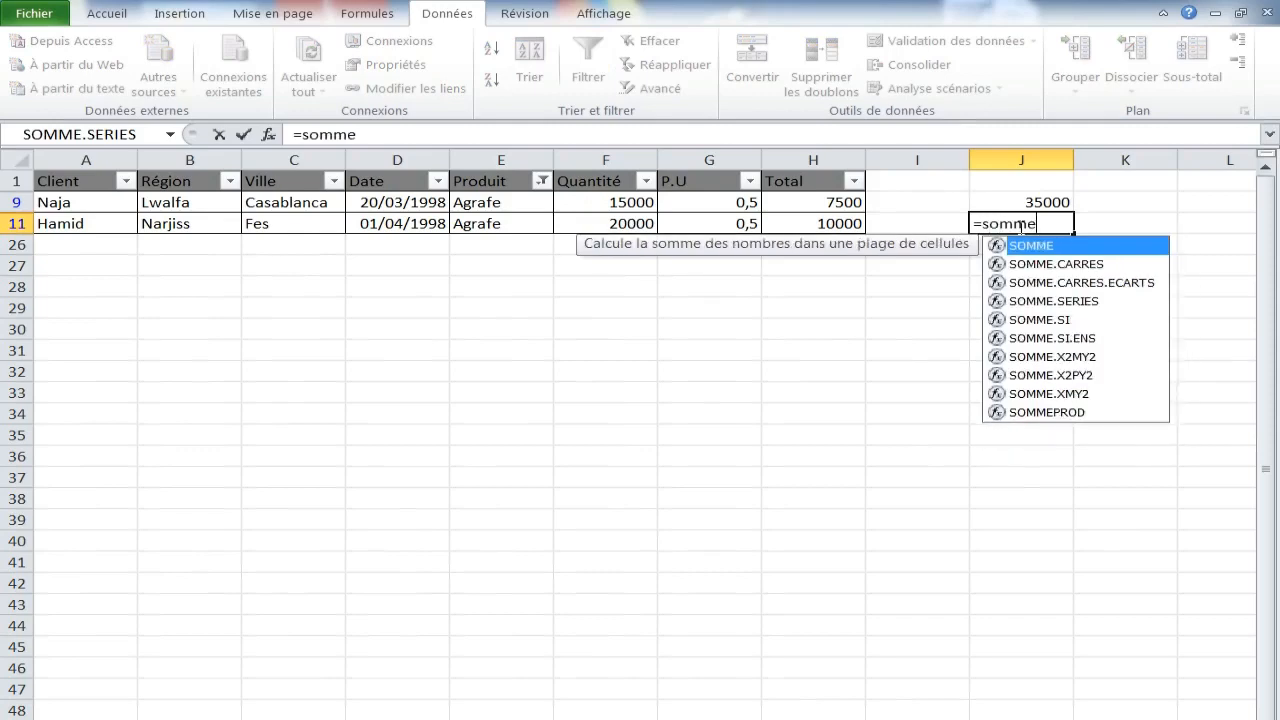
text(()
click(631, 199)
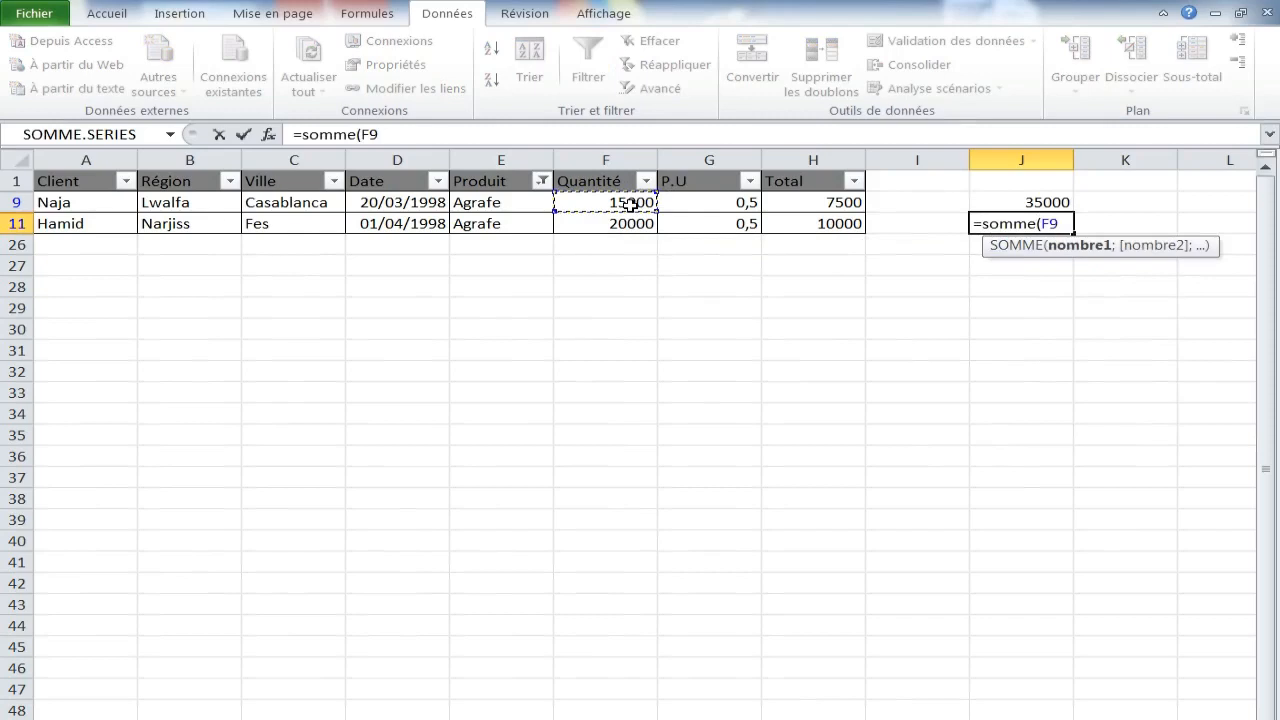
text(;)
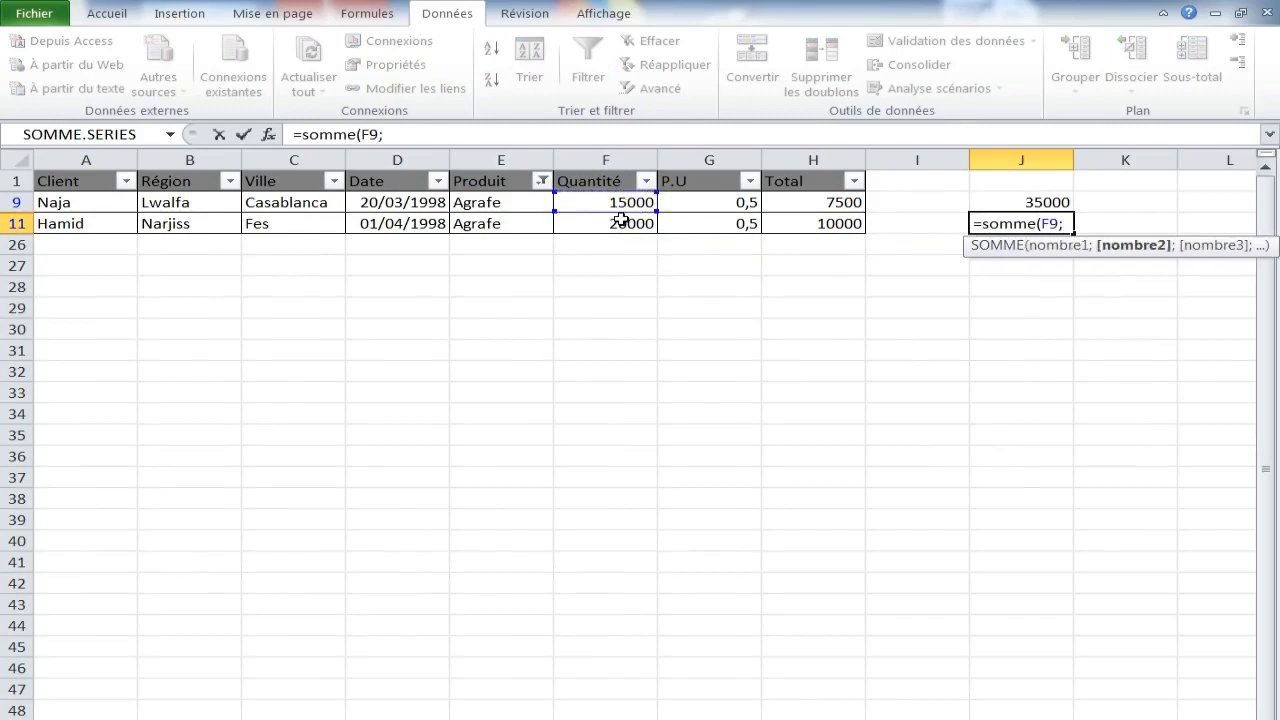
click(622, 220)
key(Return)
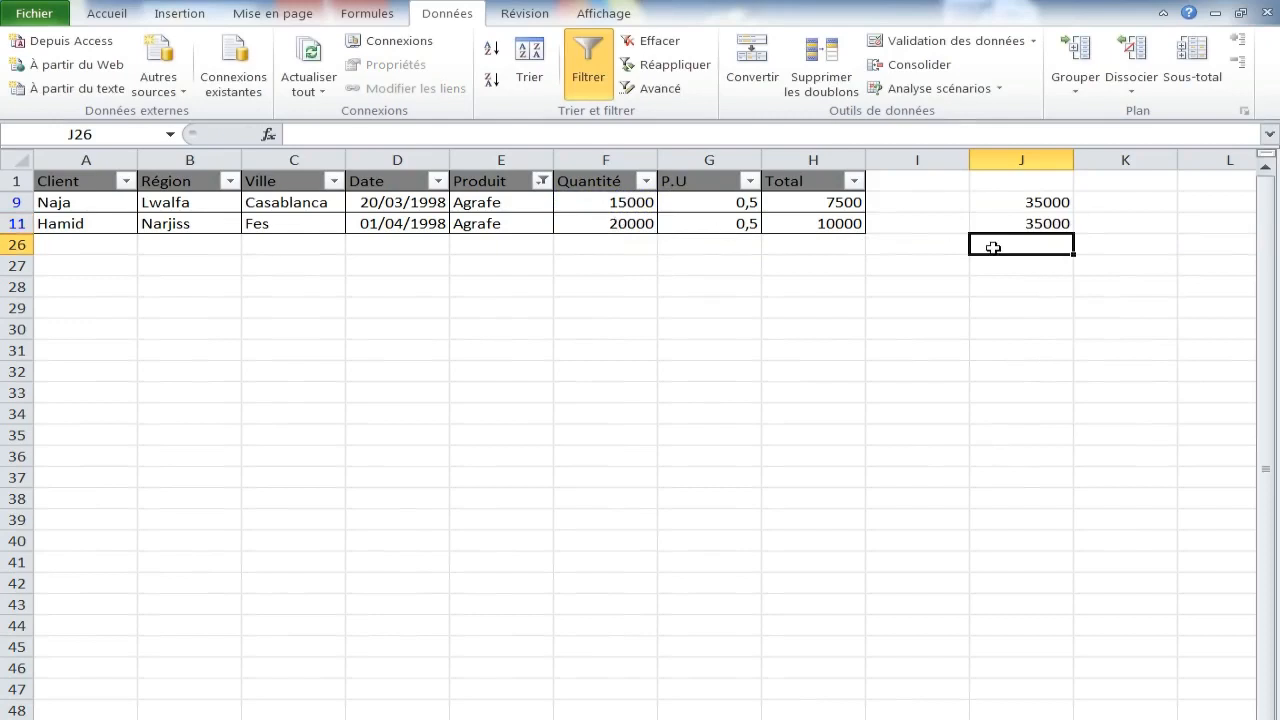
Step: Sum the quantities as a continuous range in cell J26 with =somme(F9:F11)
text(=)
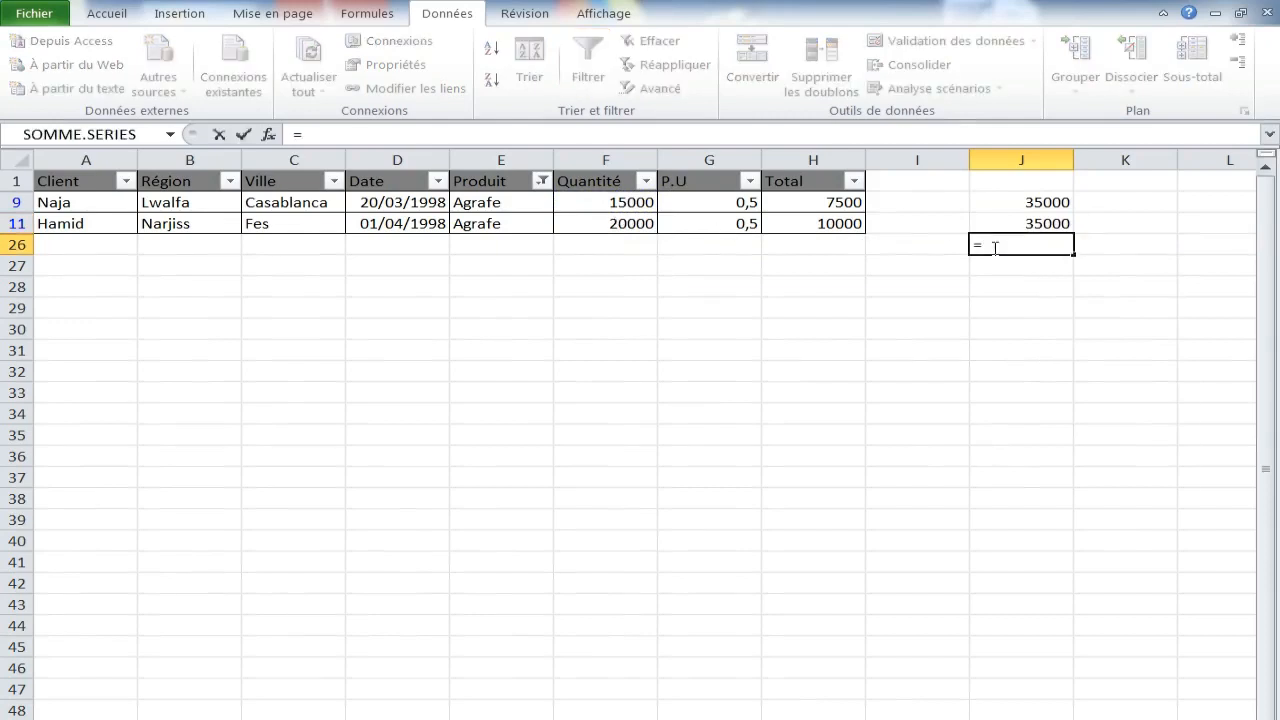
text(somme()
drag(640, 203, 638, 223)
key(Return)
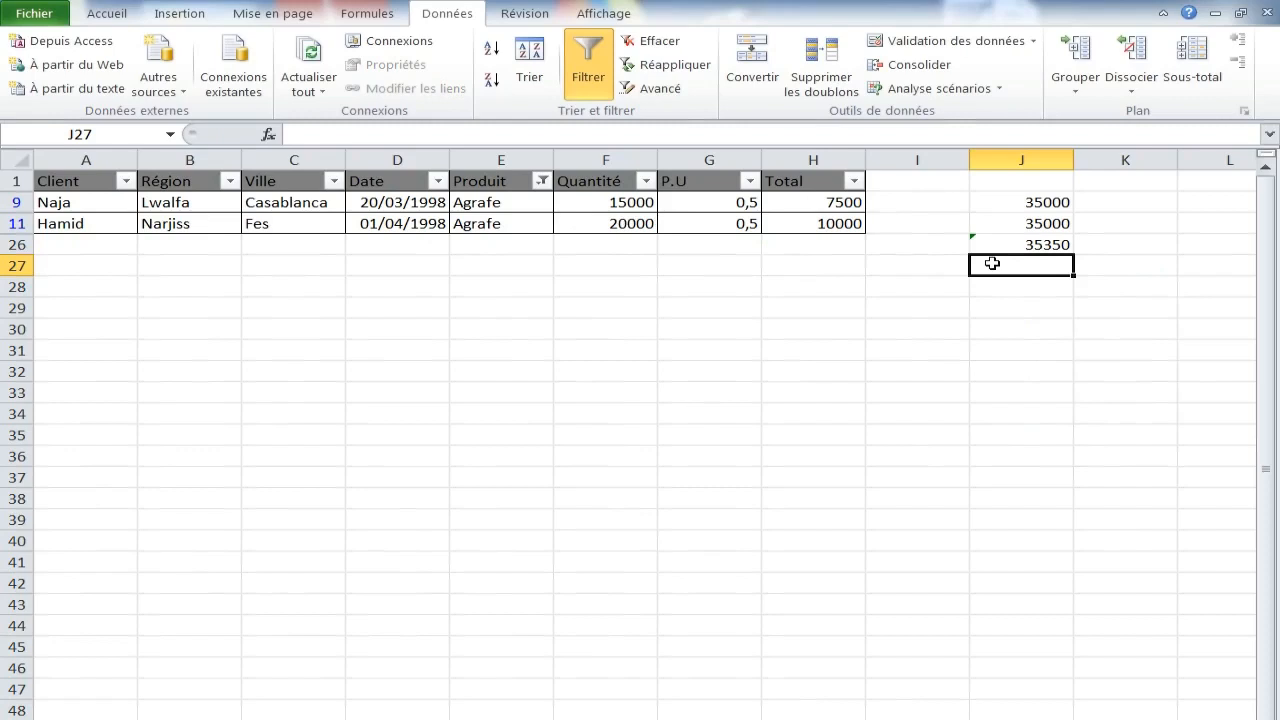
Step: Total only the visible quantities in cell J27 with =sous.total(109;F9:F11)
text(=)
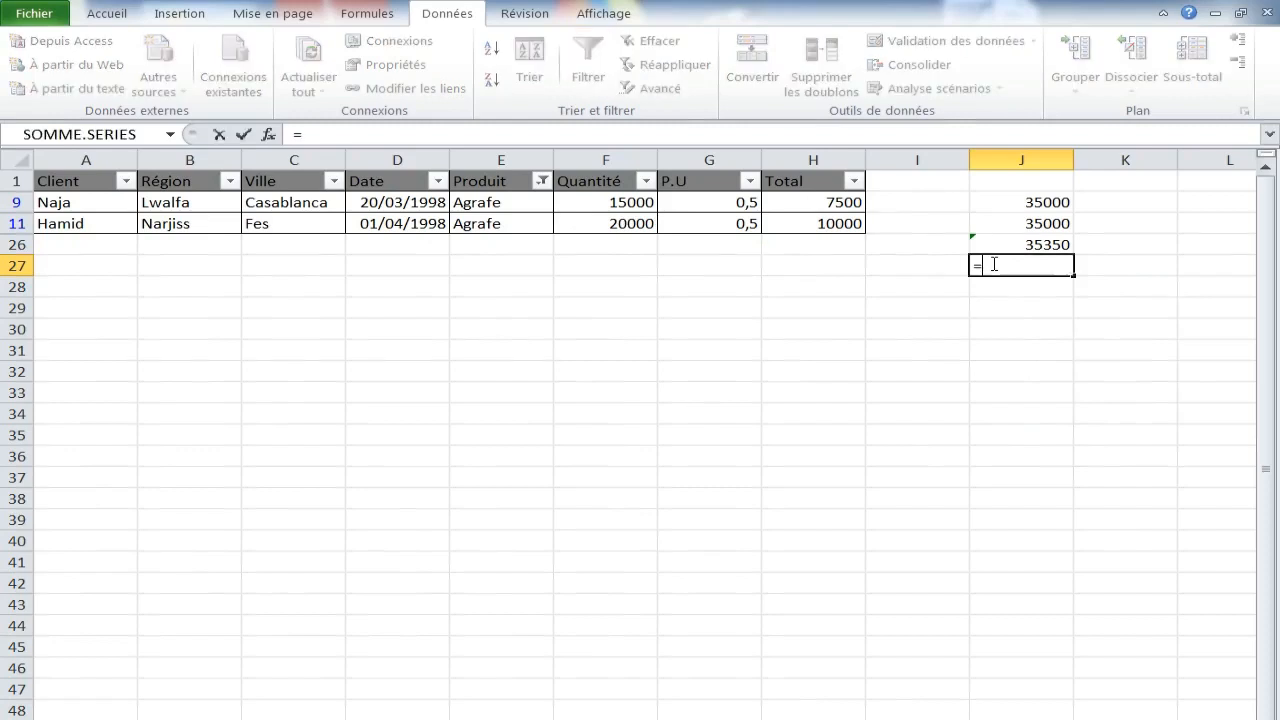
text(sous.total)
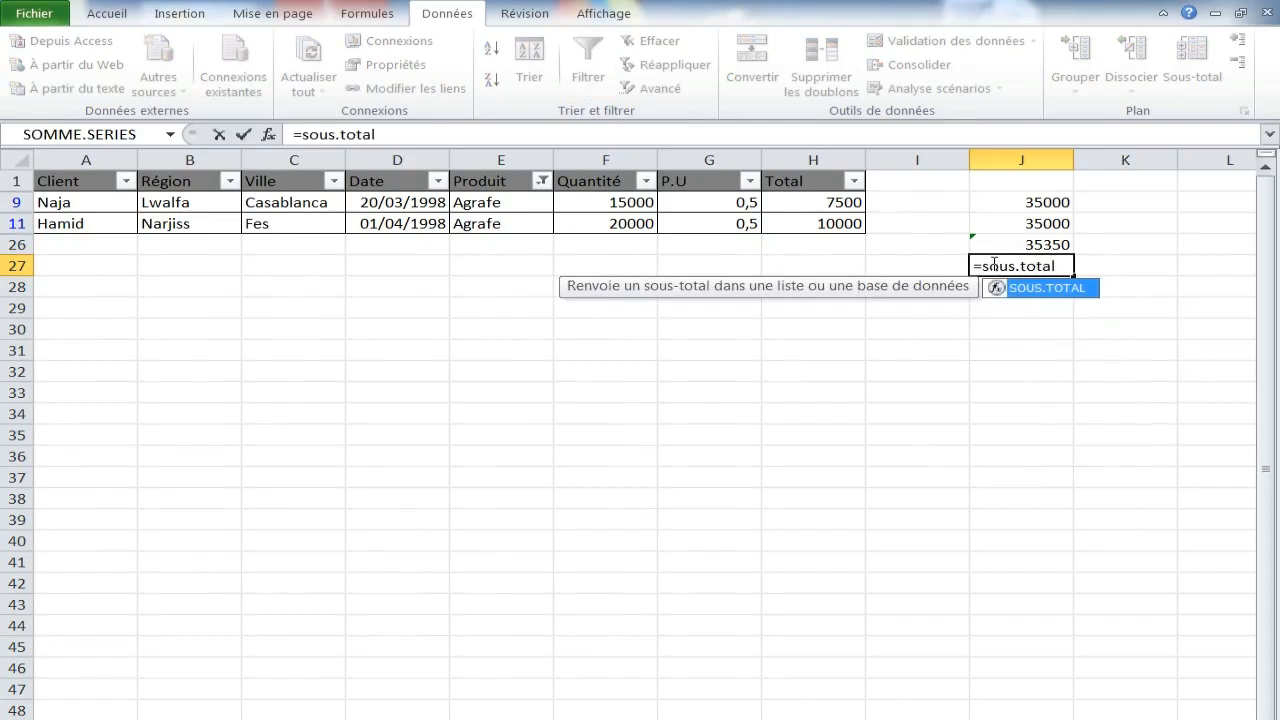
text(()
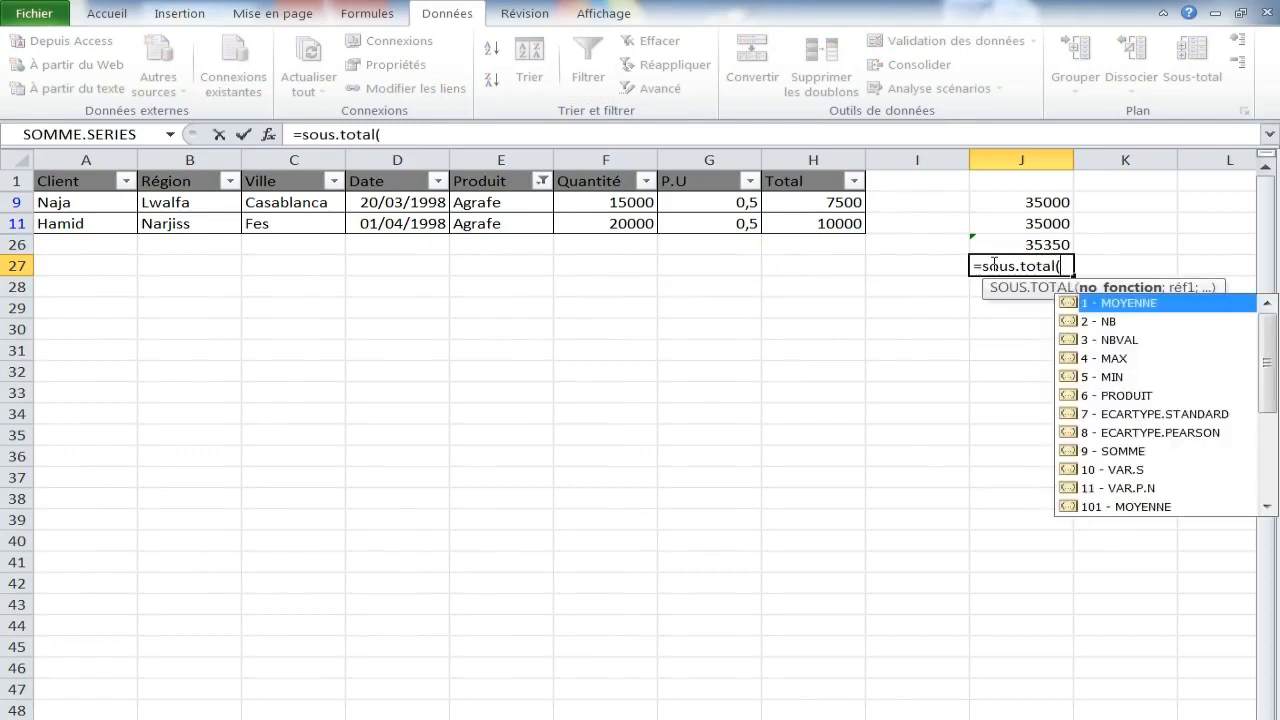
text(109;)
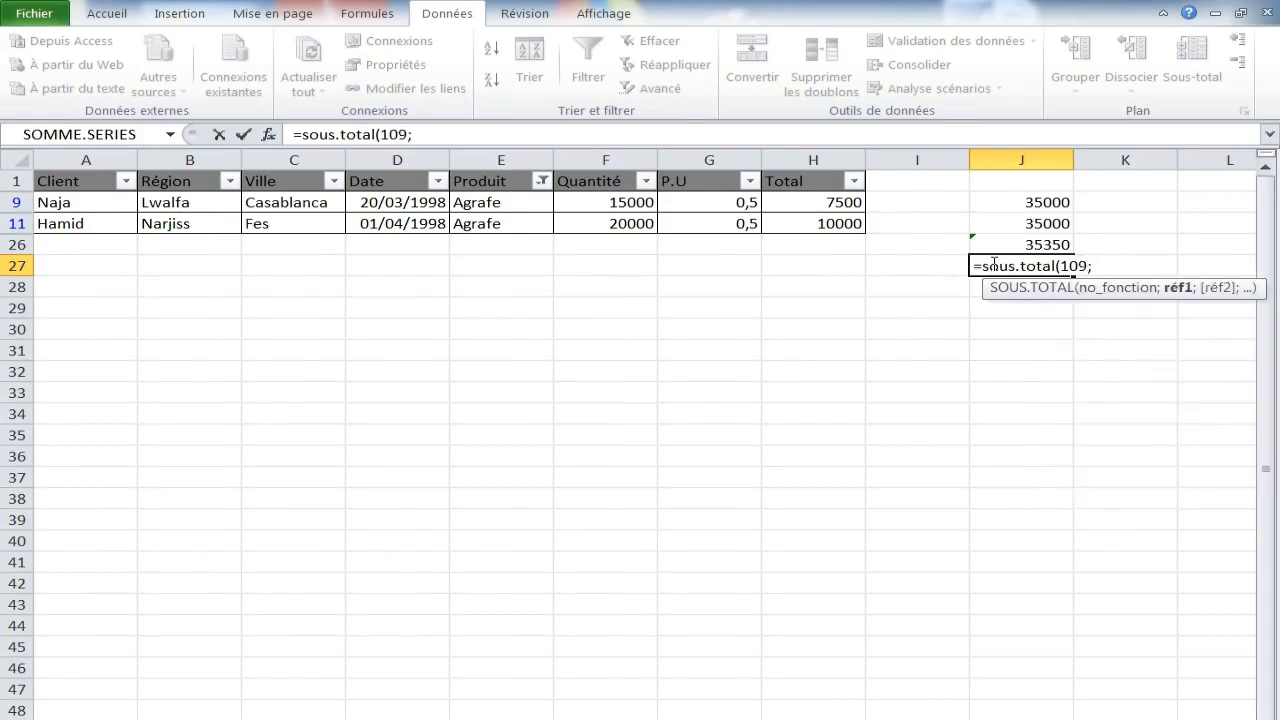
drag(597, 203, 598, 215)
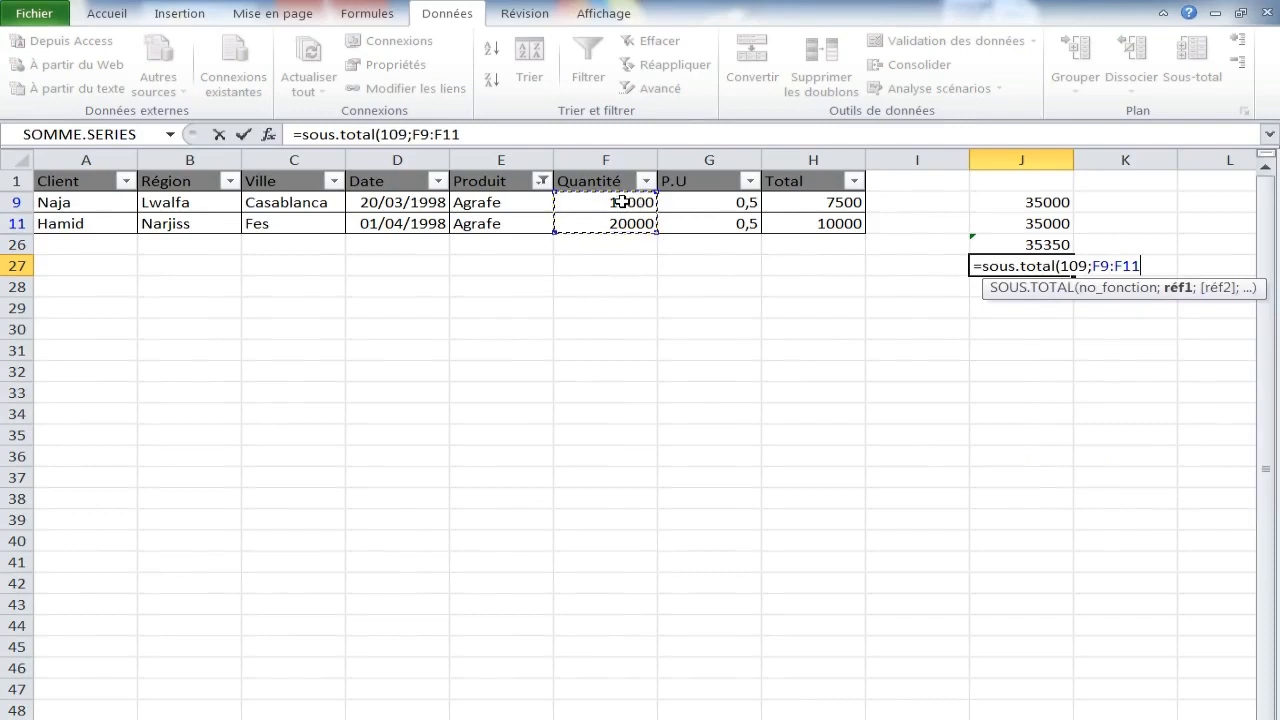
text())
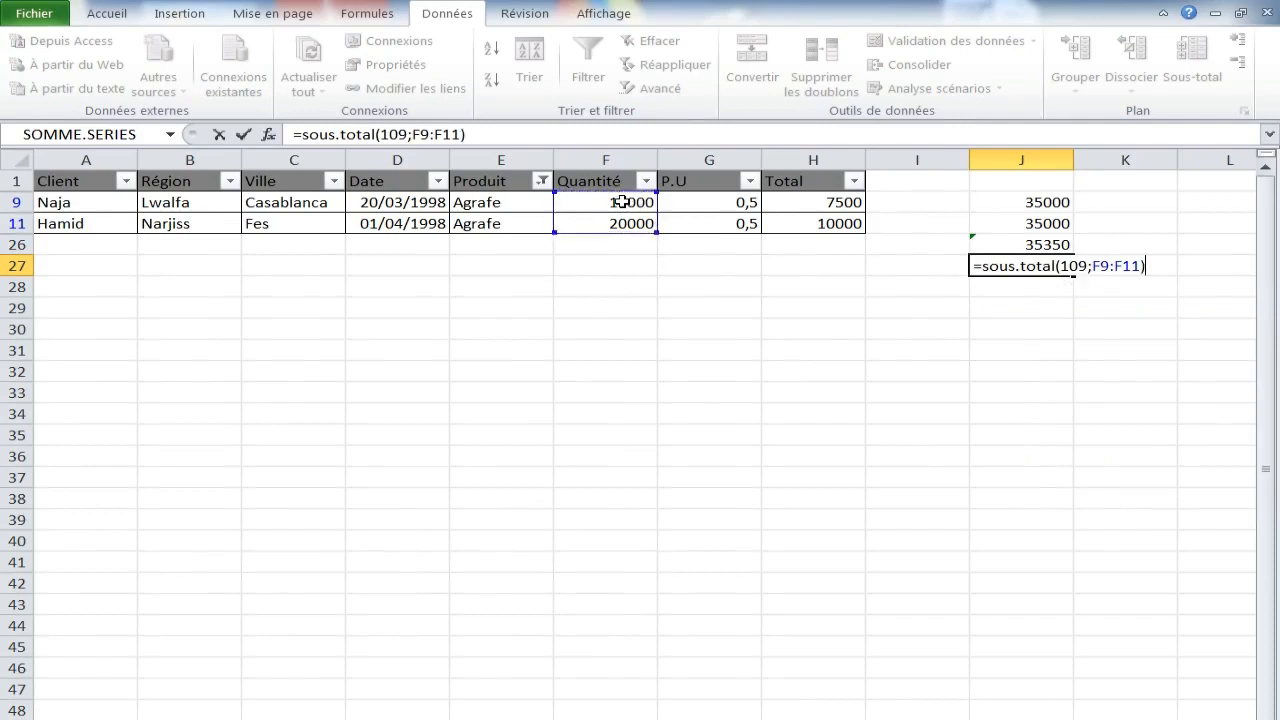
key(Return)
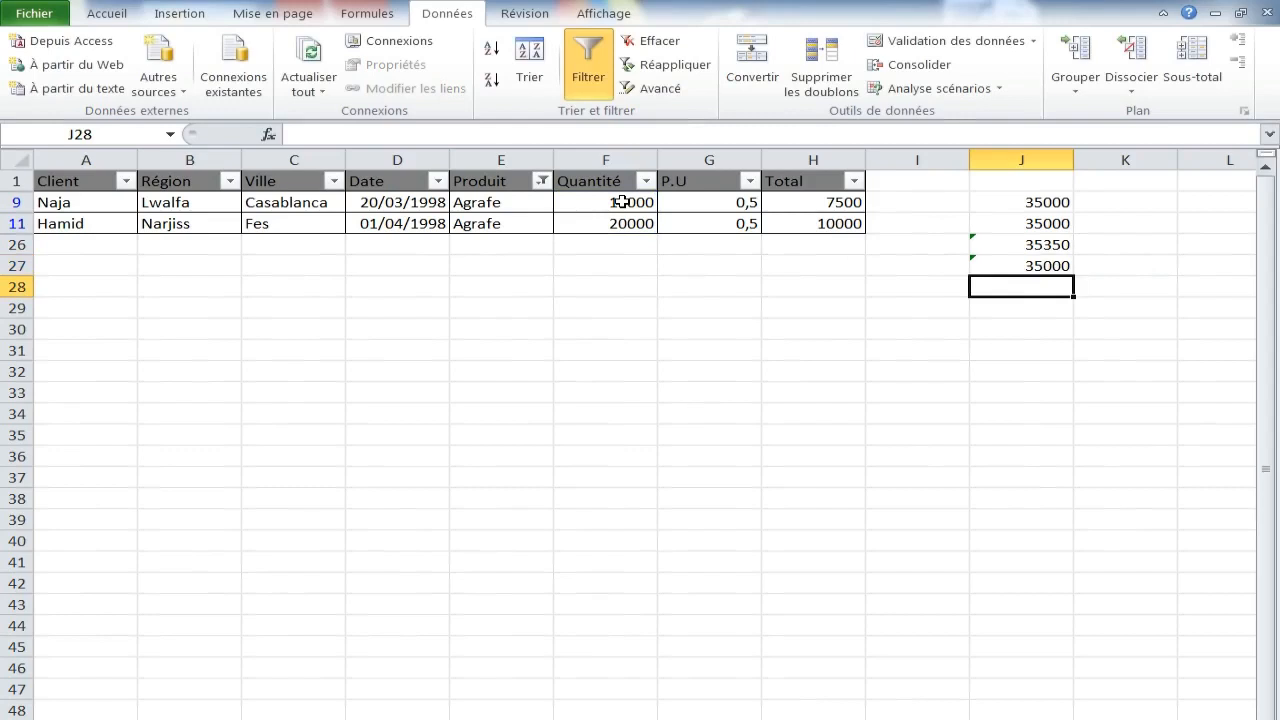
Step: Delete the formulas in J9:J27 and switch the Produit filter from Agrafe to Colle
drag(1048, 205, 1045, 265)
key(Delete)
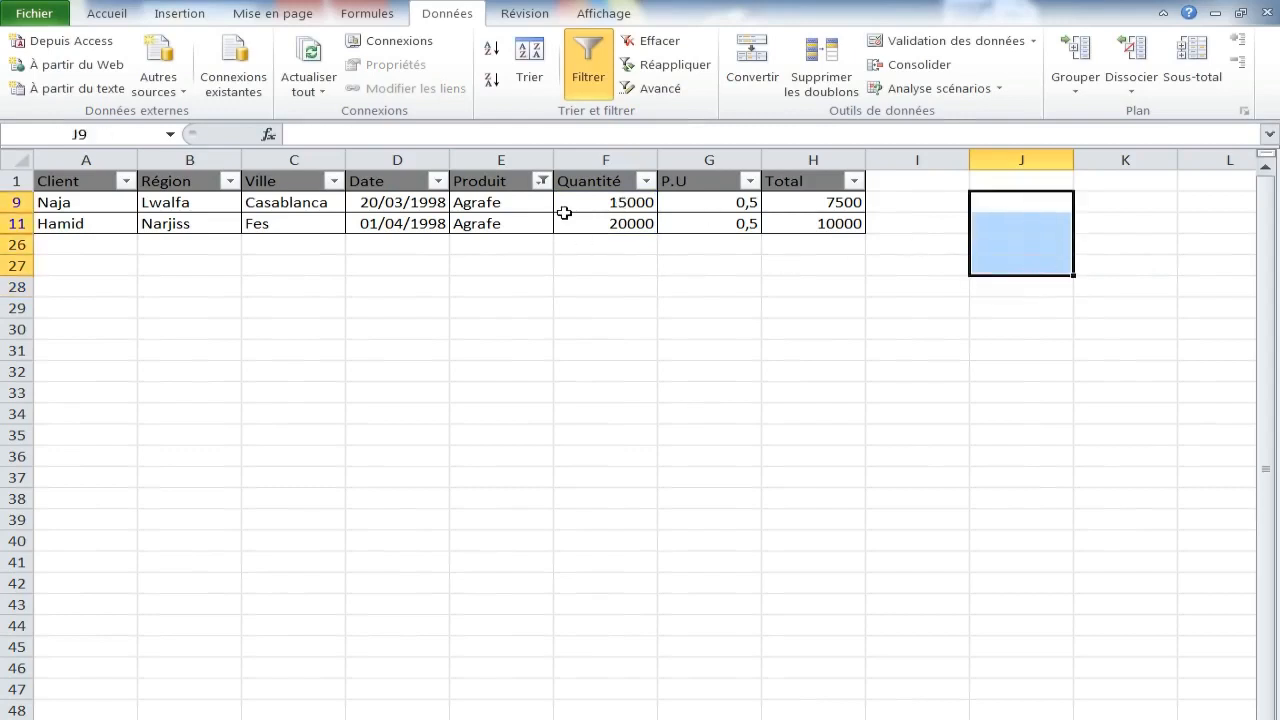
click(541, 181)
click(290, 412)
click(290, 396)
click(402, 548)
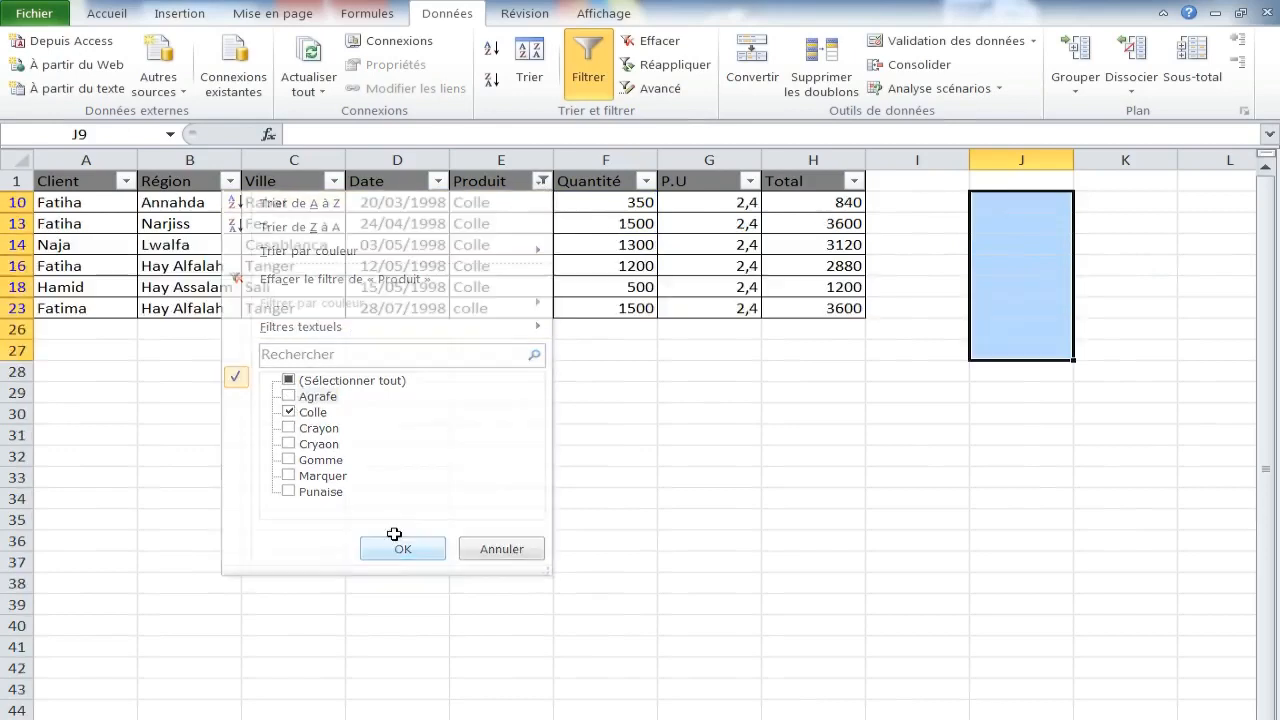
Step: Total the visible Colle quantities in cell J18 with =sous.total(109;F10:F23) and select the Quantité header
click(1014, 279)
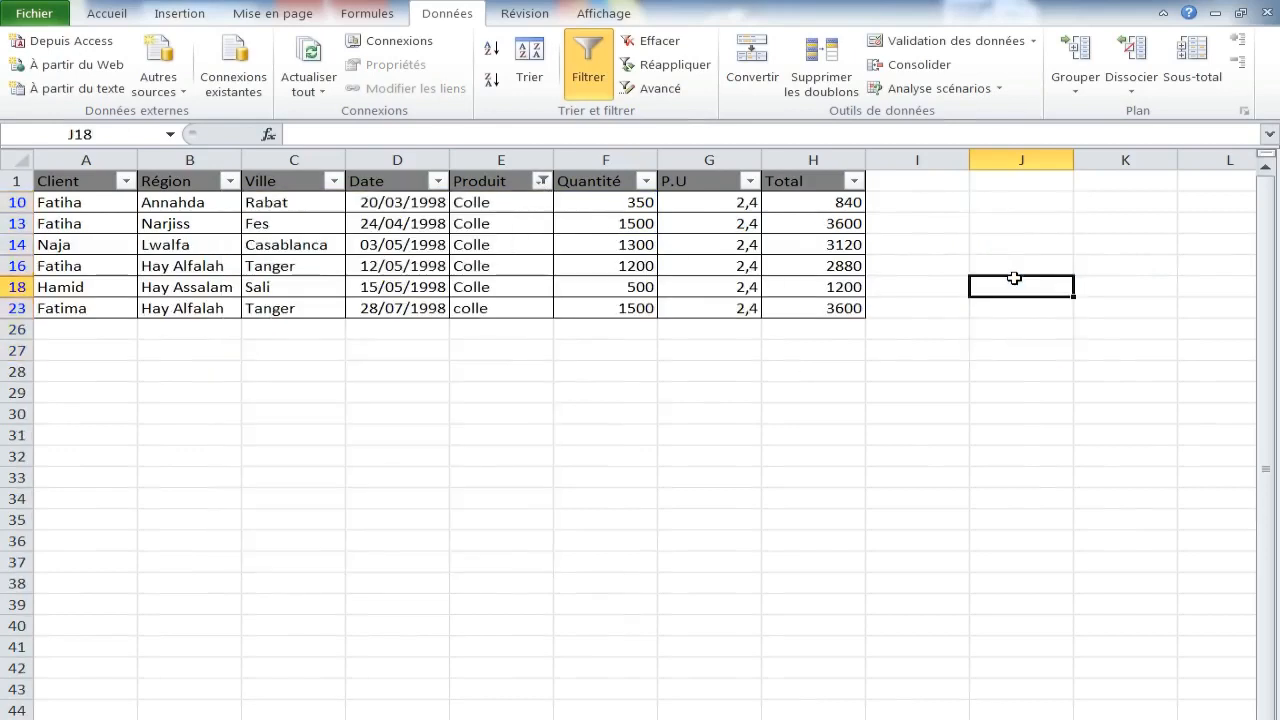
text(=sous.total)
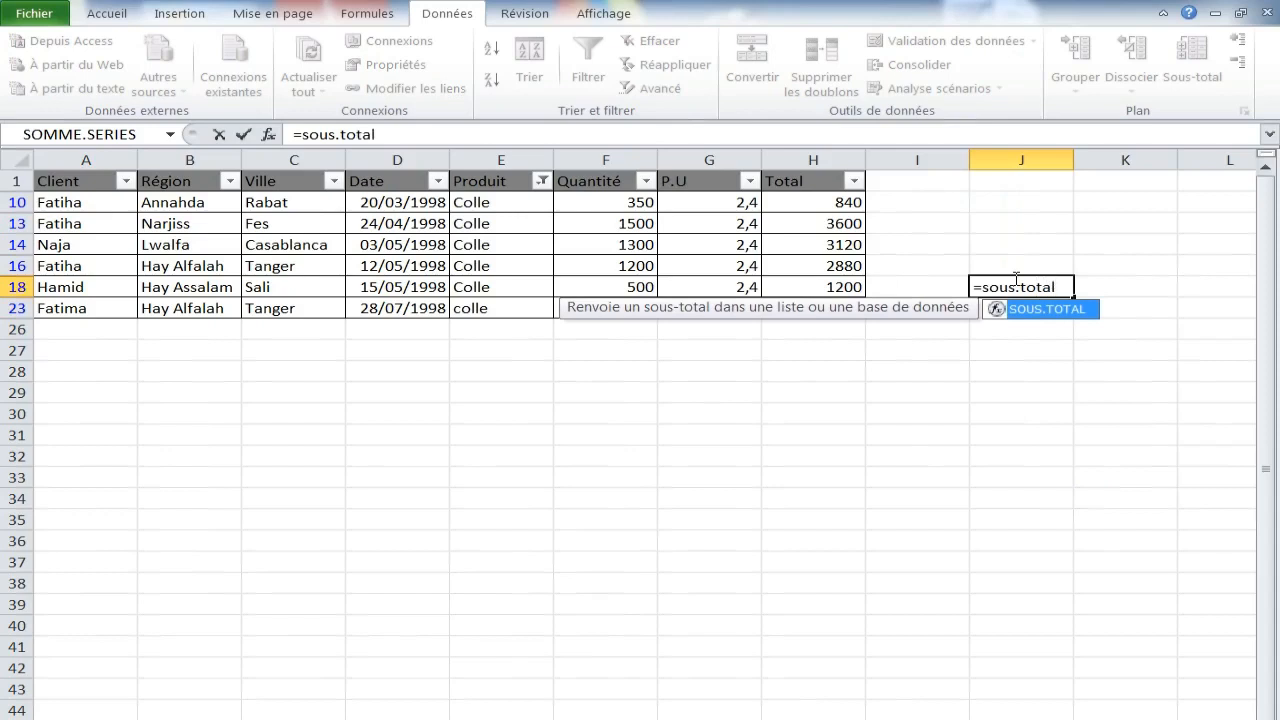
text(()
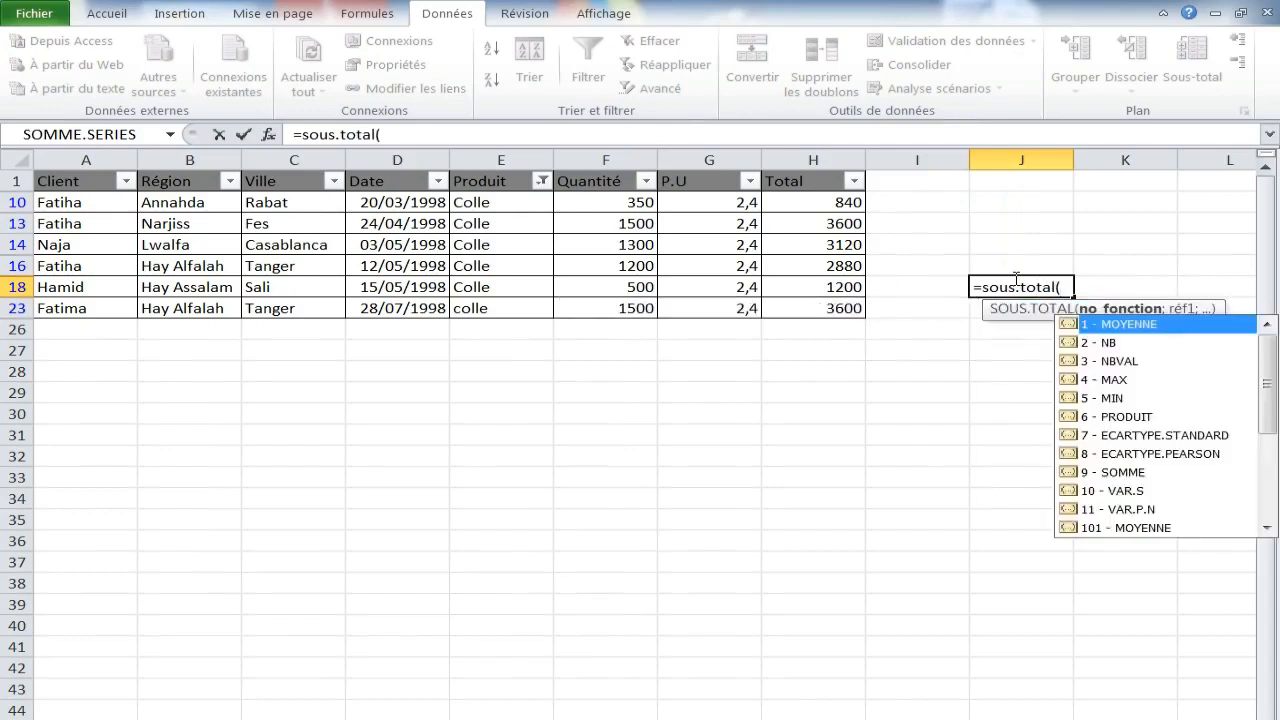
text(109;)
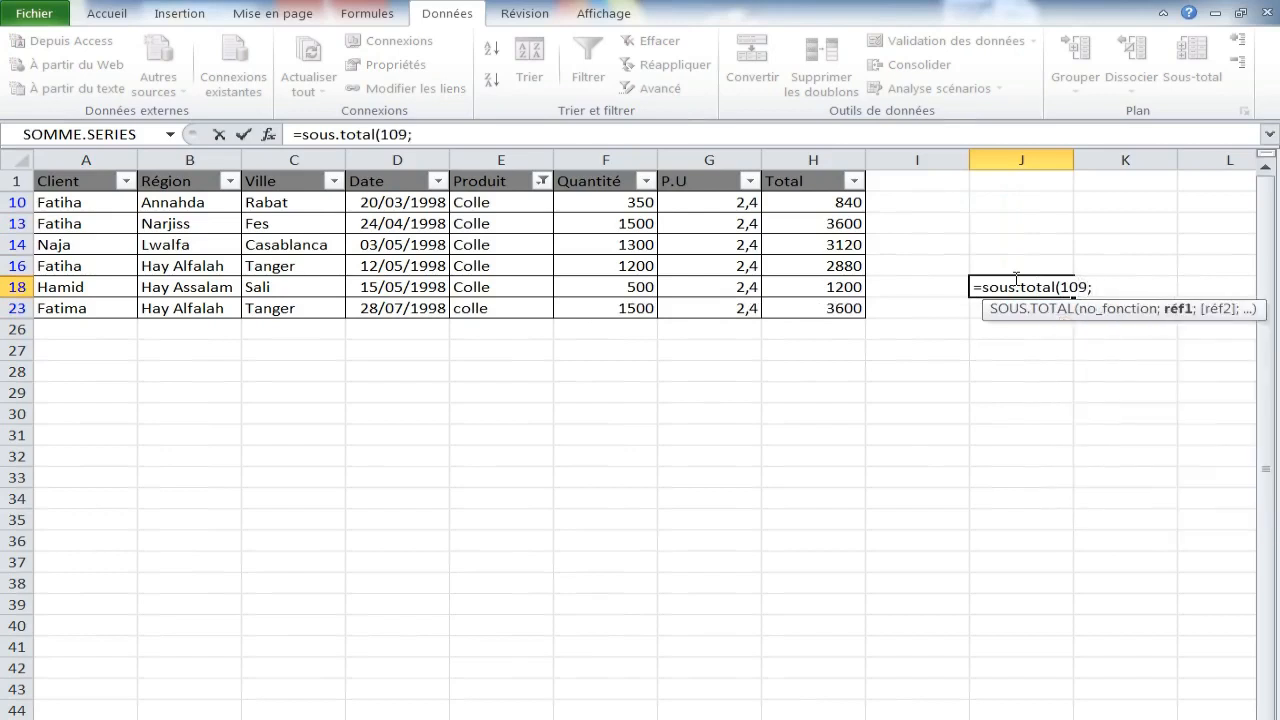
drag(617, 204, 620, 303)
key(Return)
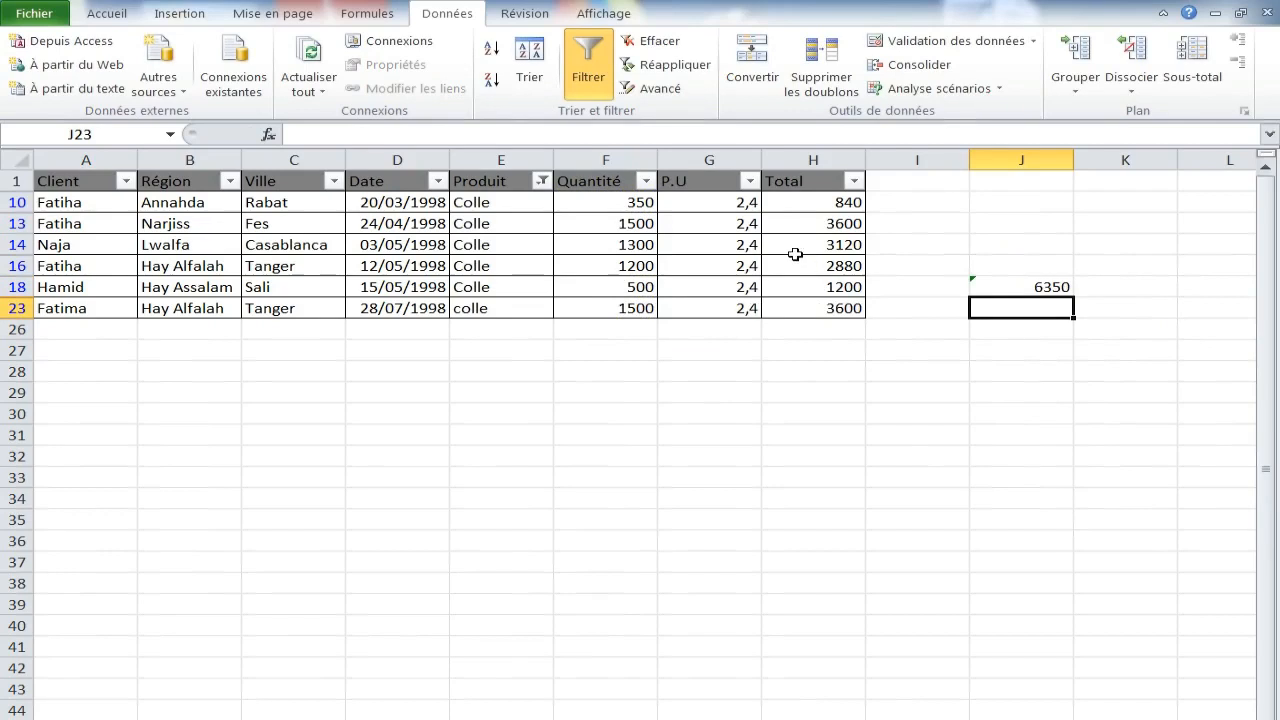
click(610, 181)
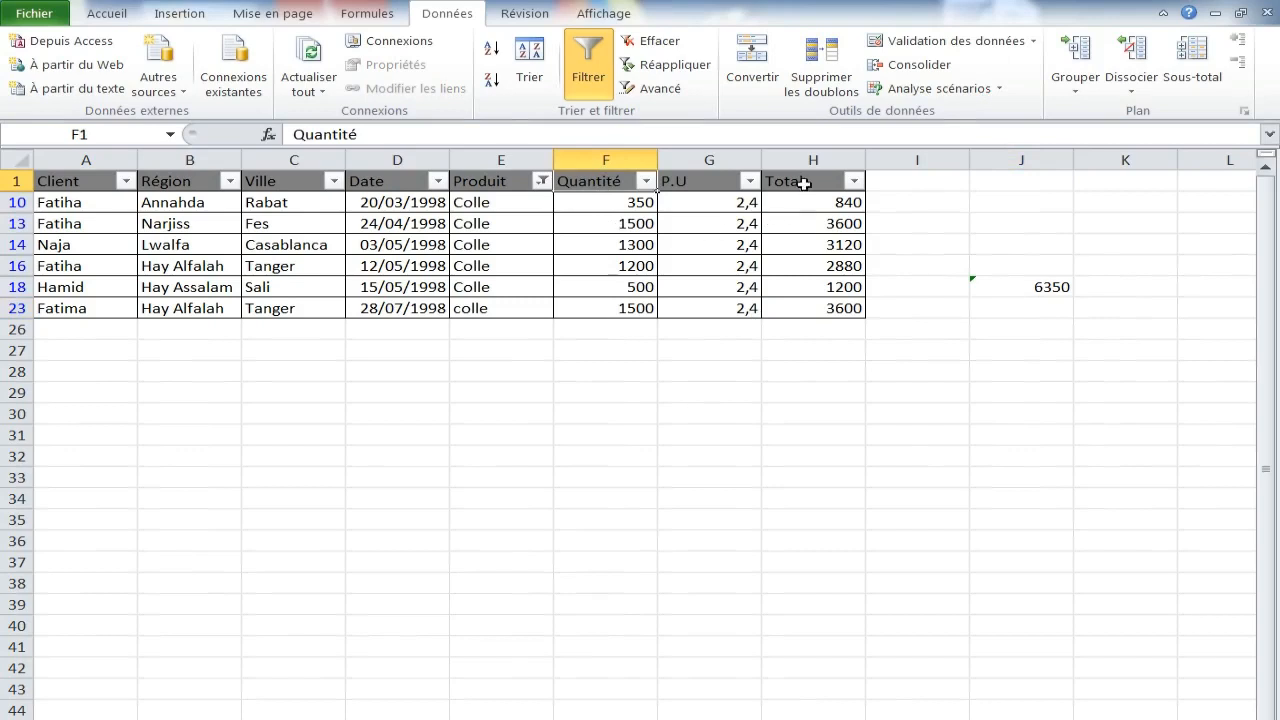
Step: Total the visible Colle amounts of the Total column in cell J23 with =sous.total(109;H10:H23)
click(1038, 314)
text(=)
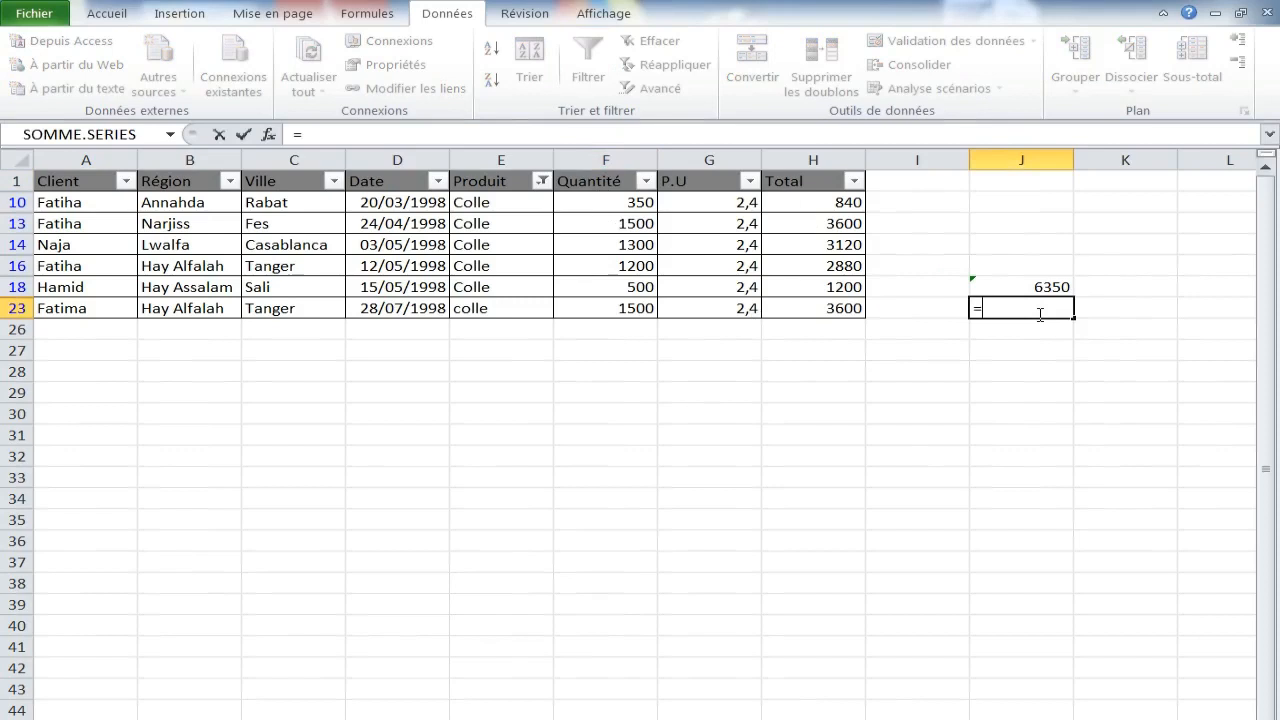
text(sous.to)
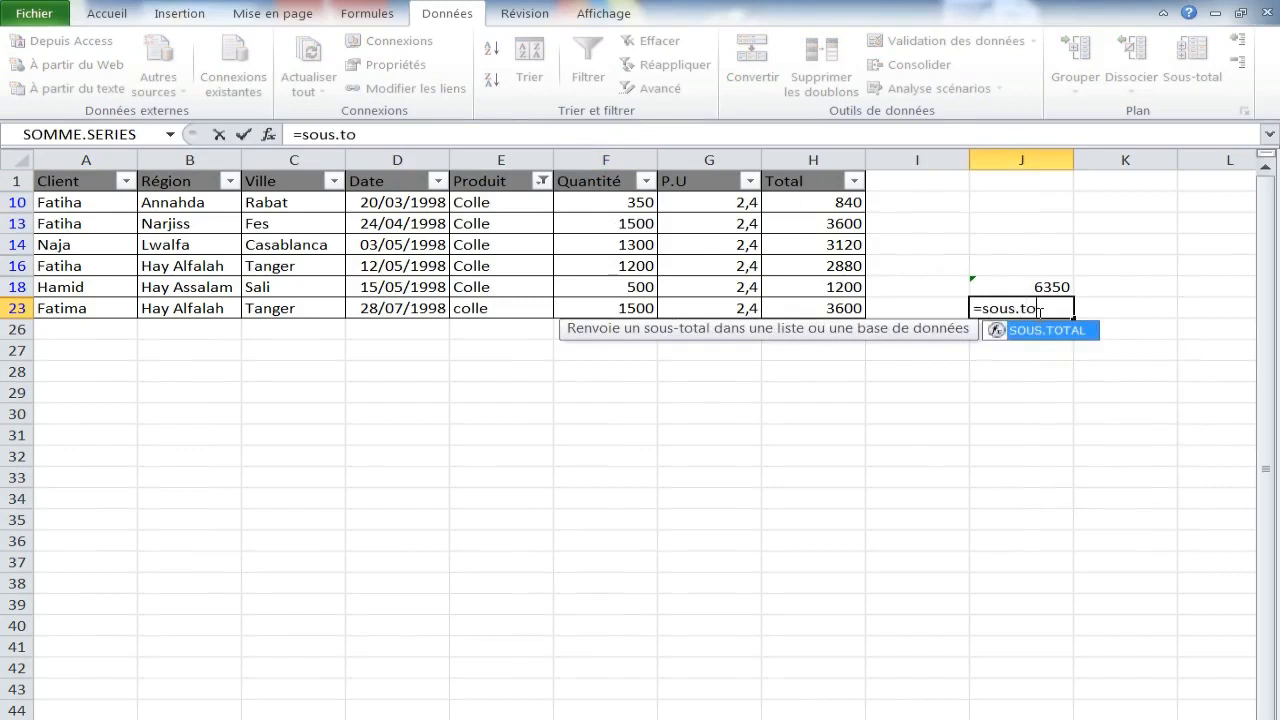
text(tal()
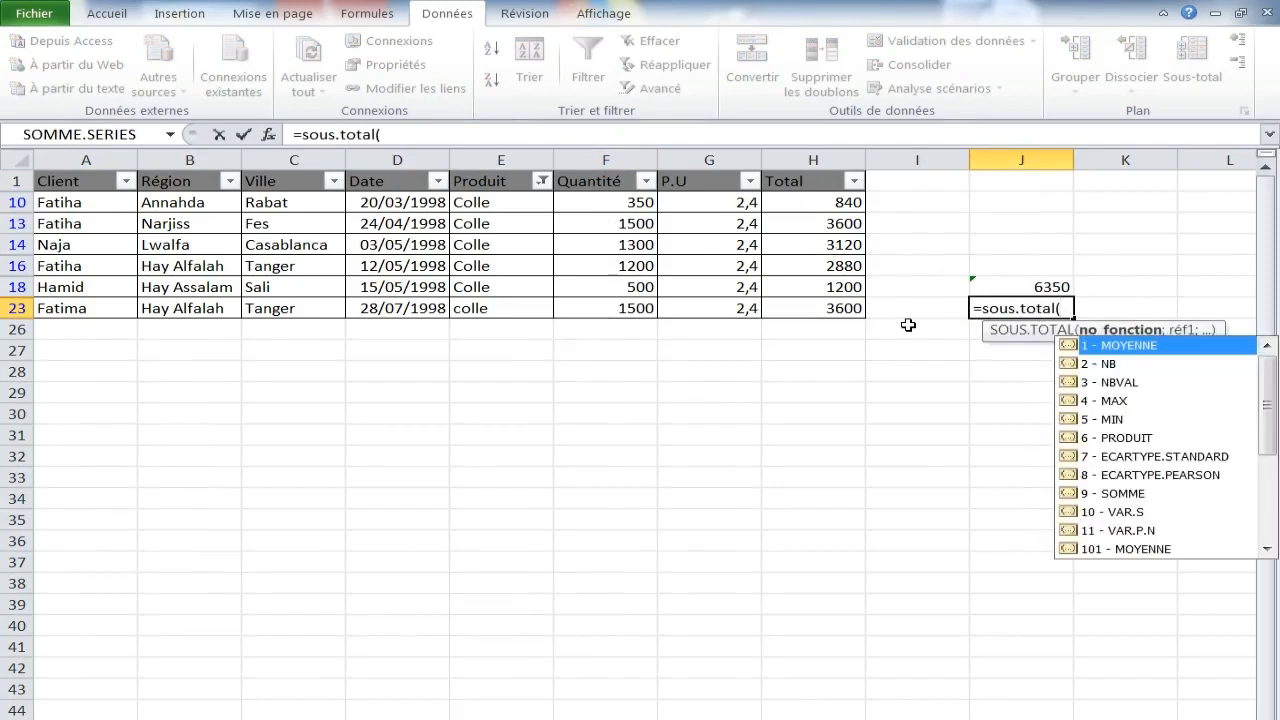
text(10)
text(;)
drag(830, 201, 830, 304)
key(Return)
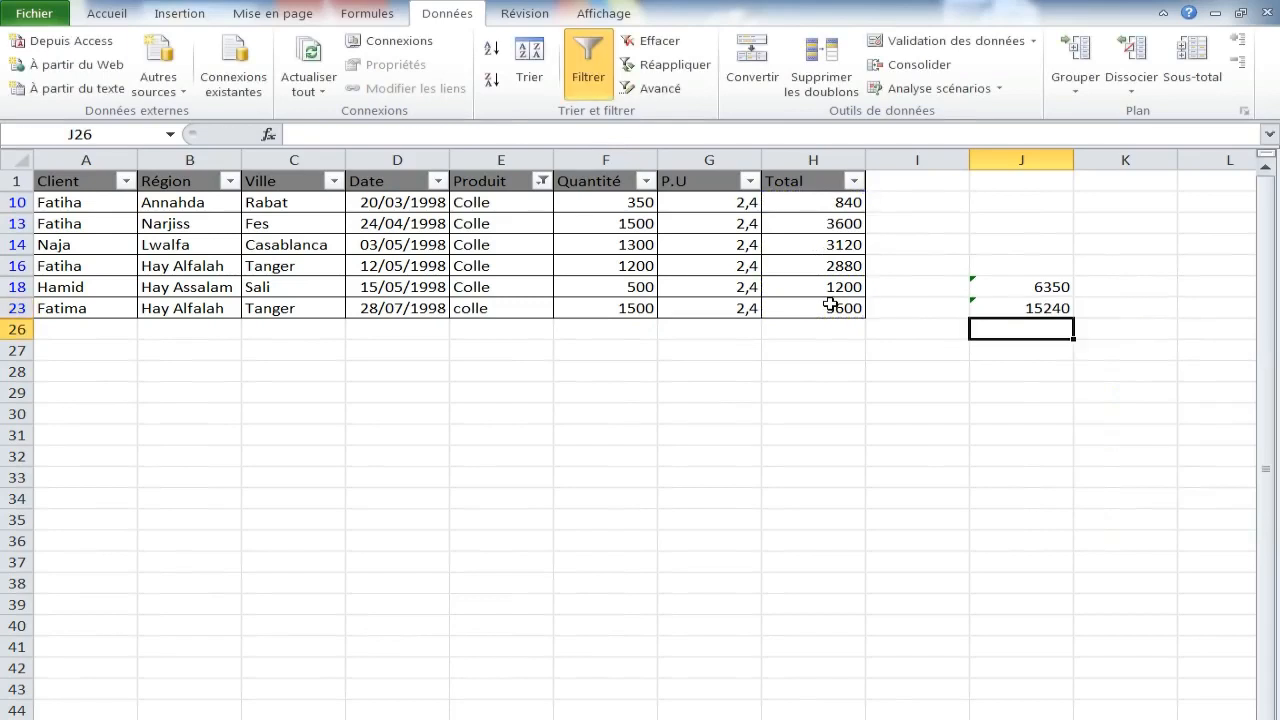
Step: Delete the formulas in J16:J26 and reset the Produit filter to show all products
drag(1040, 268, 1040, 322)
key(Delete)
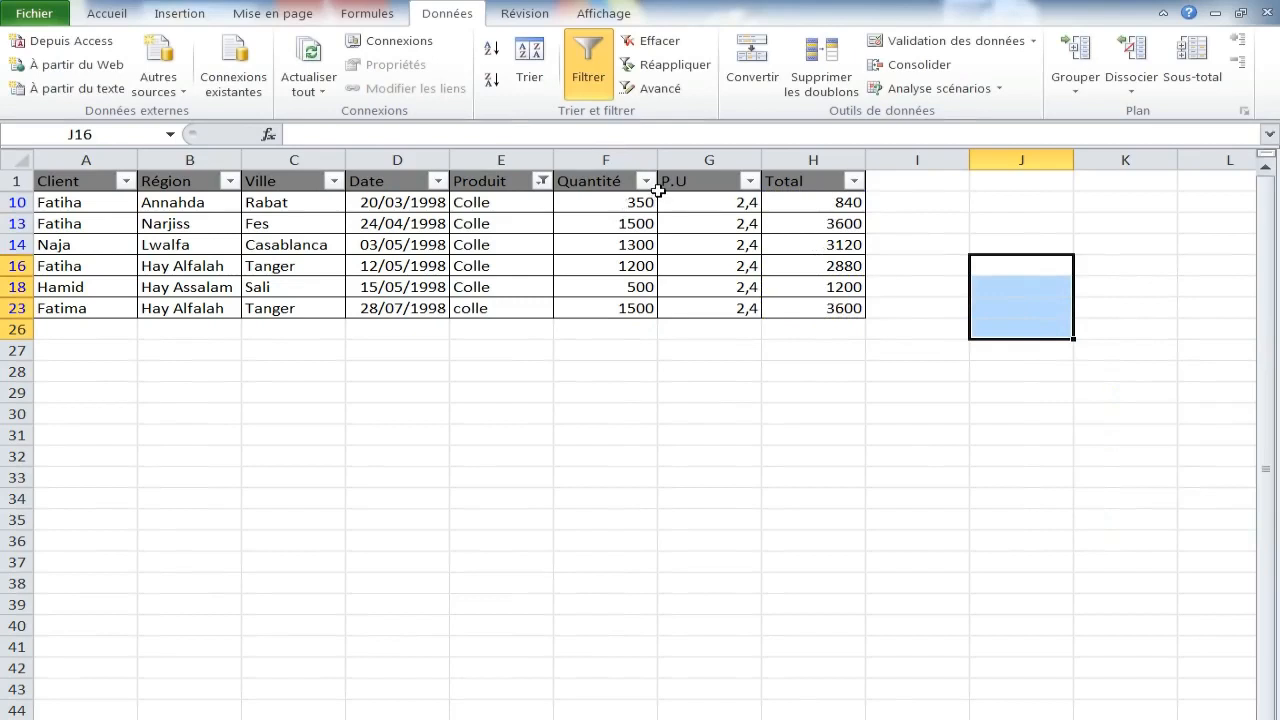
click(541, 181)
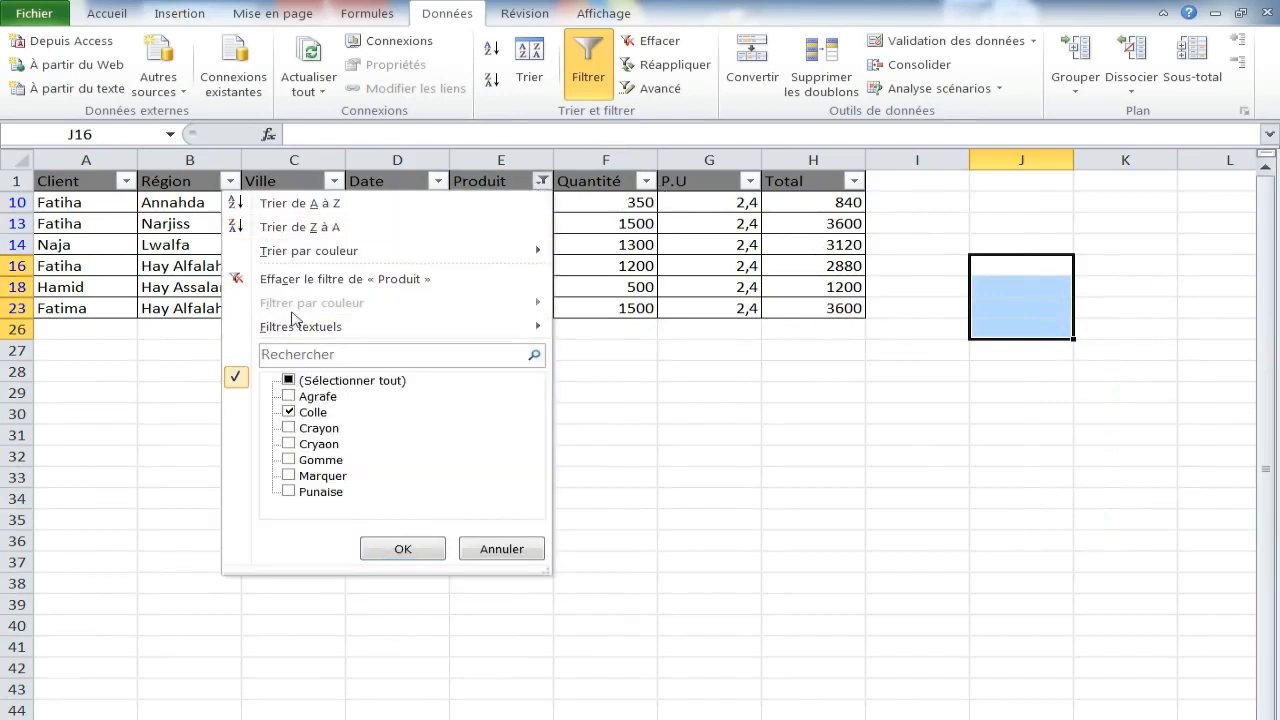
click(288, 380)
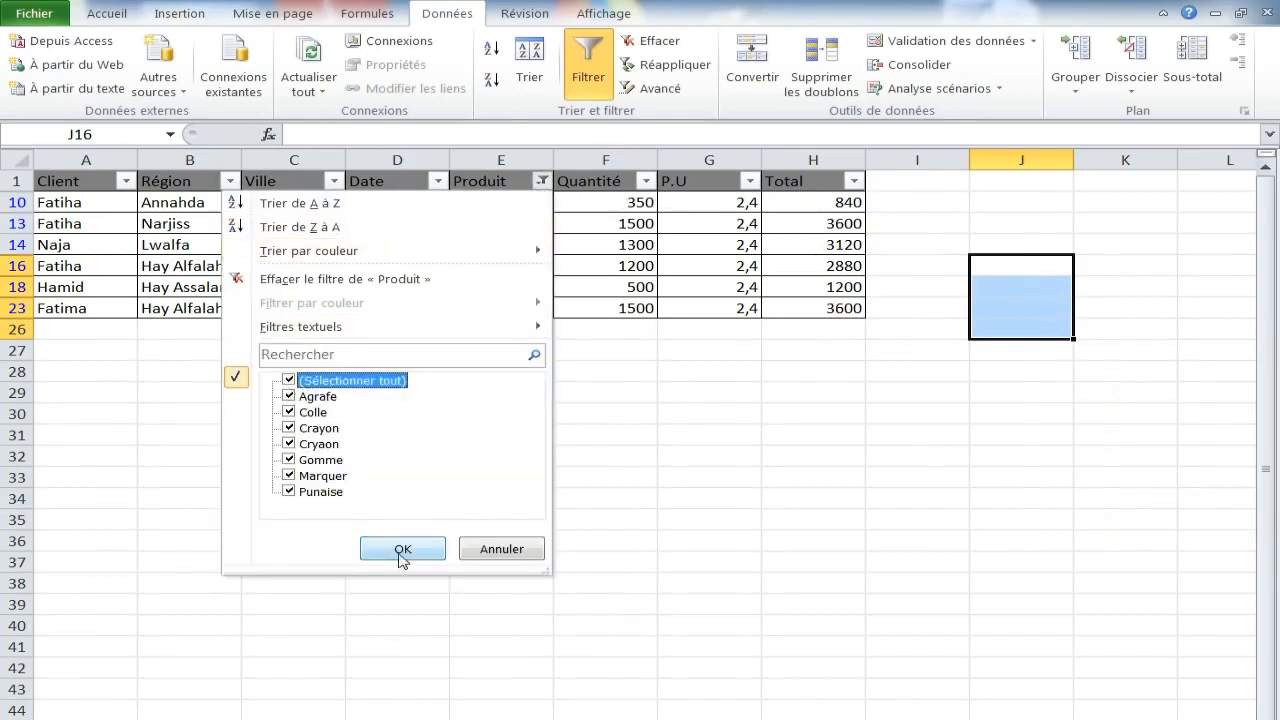
click(401, 550)
click(975, 433)
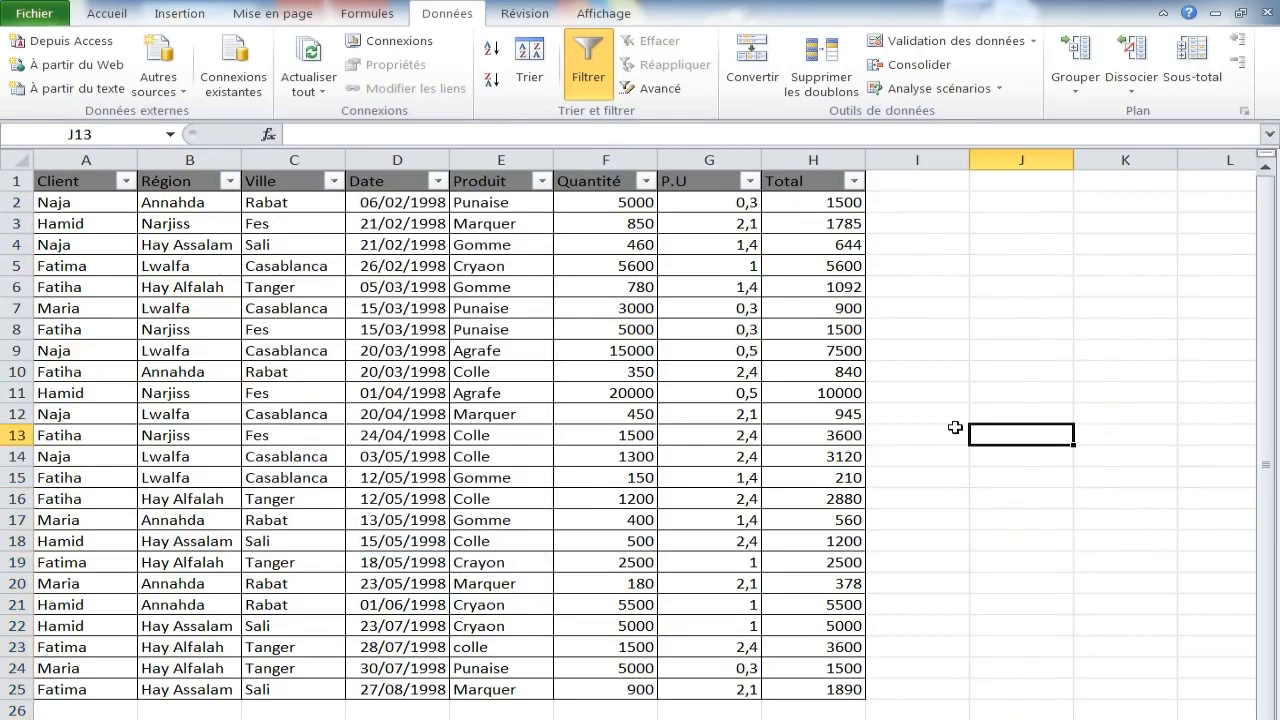